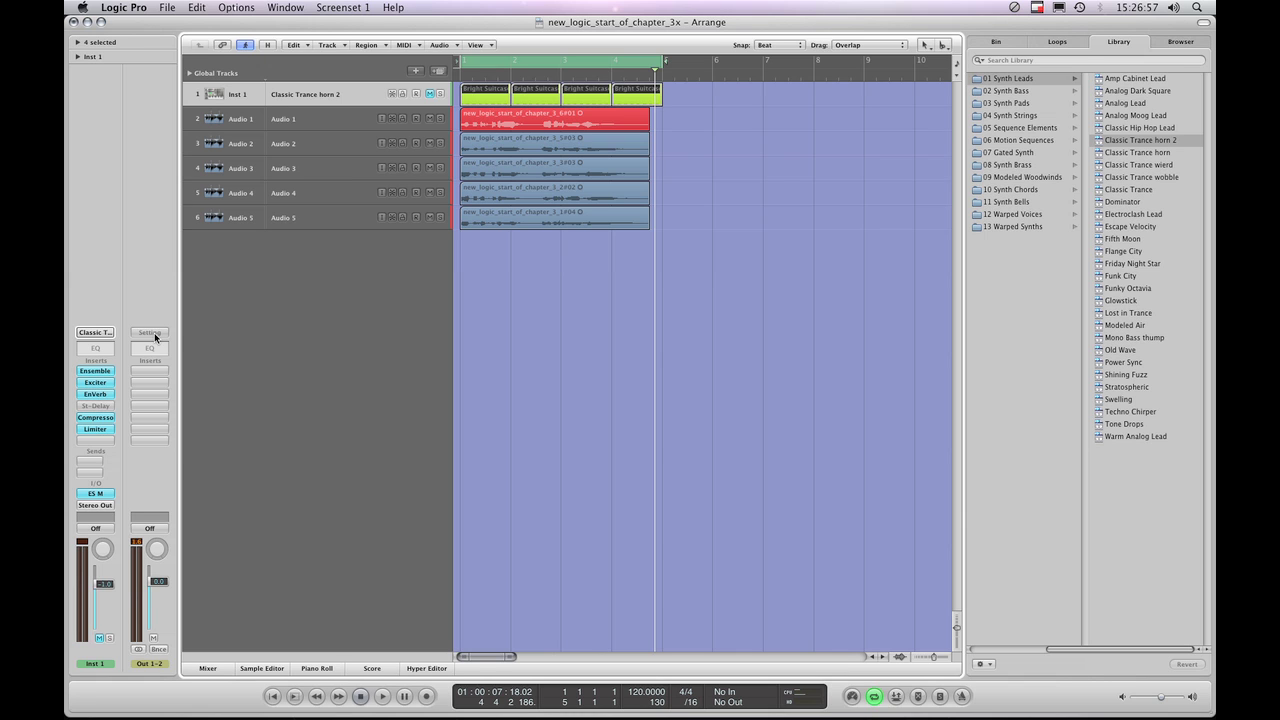
- Load the Final Pop Master Wide mastering channel strip setting on the Out 1-2 channel
{"action": "left_click", "coordinate": [155, 335]}
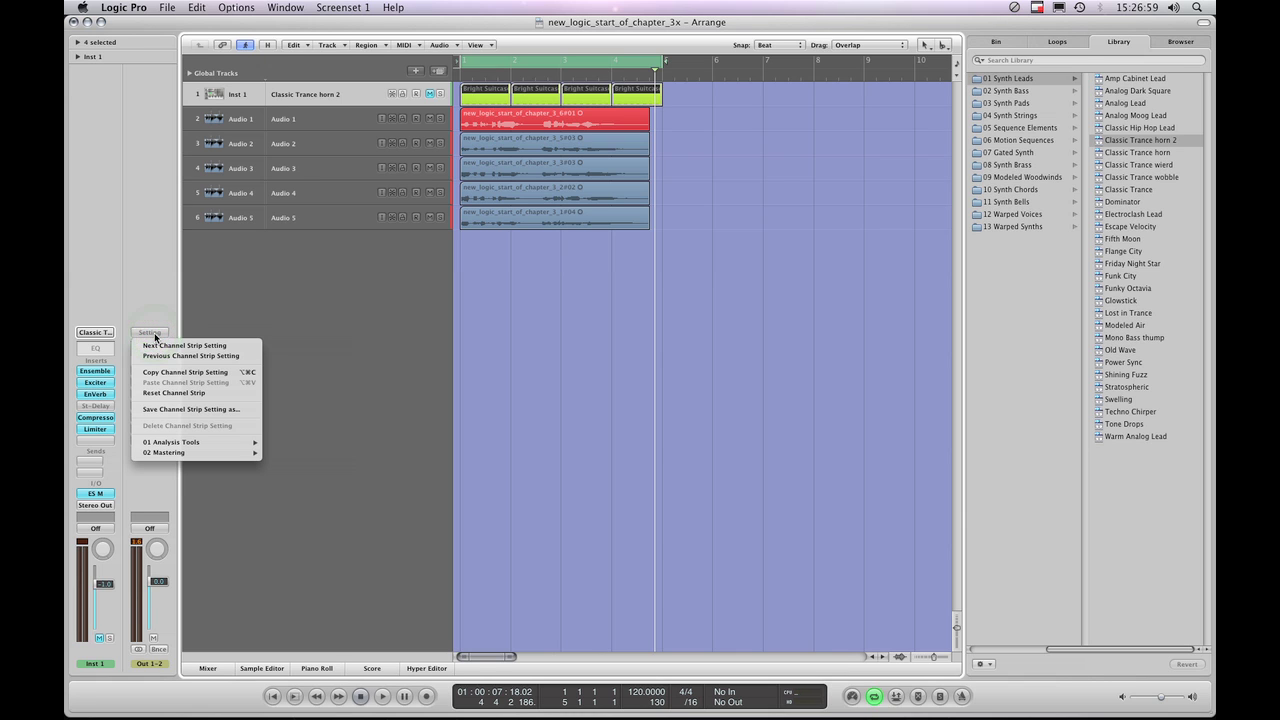
{"action": "mouse_move", "coordinate": [187, 447]}
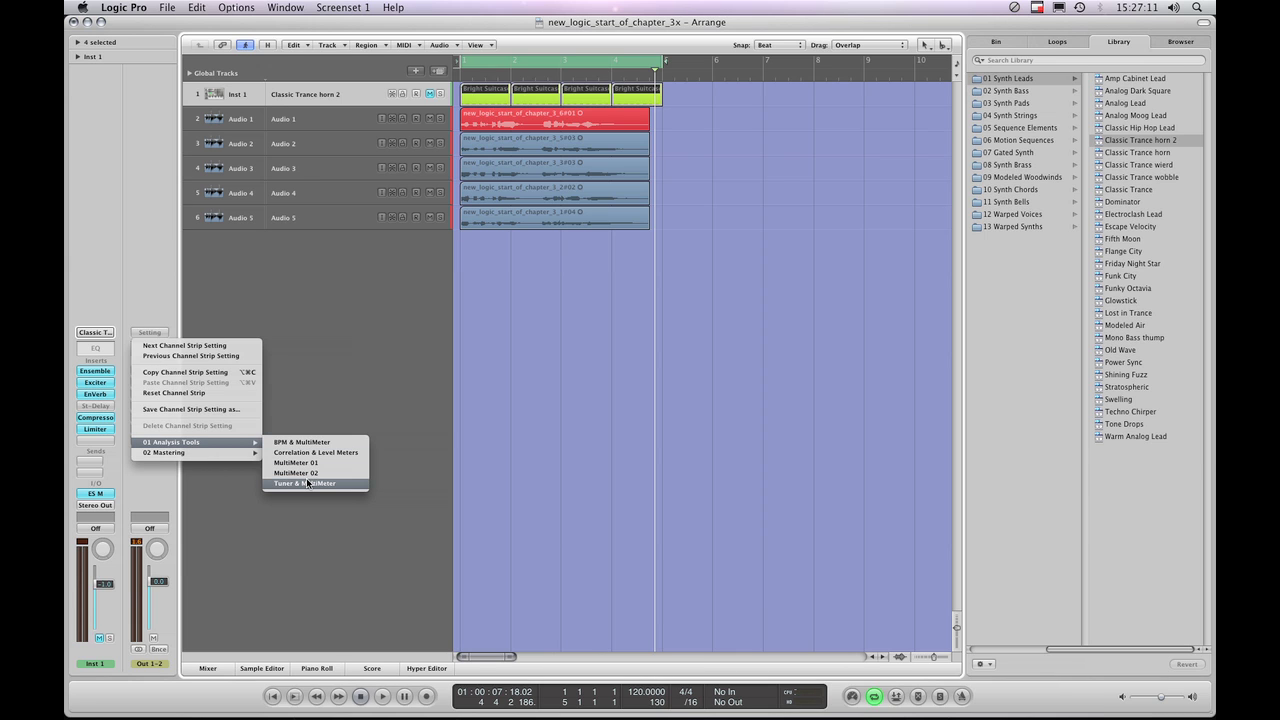
{"action": "mouse_move", "coordinate": [243, 458]}
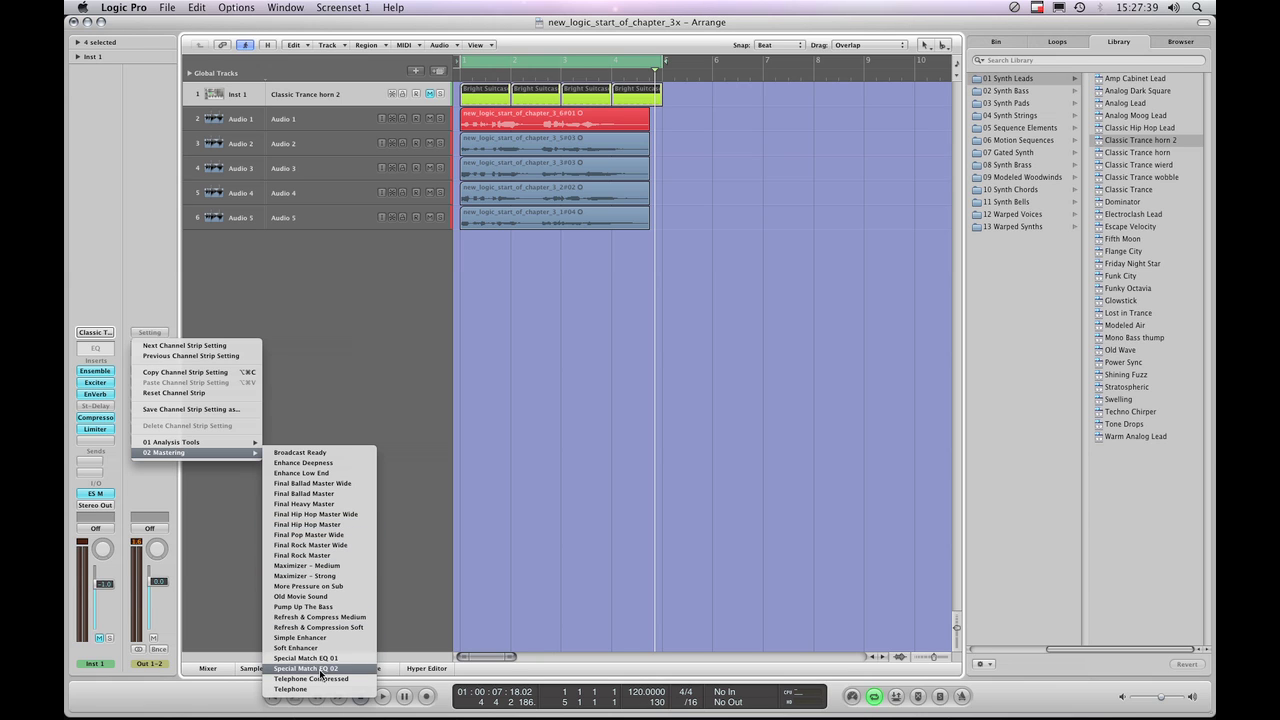
{"action": "left_click", "coordinate": [315, 535]}
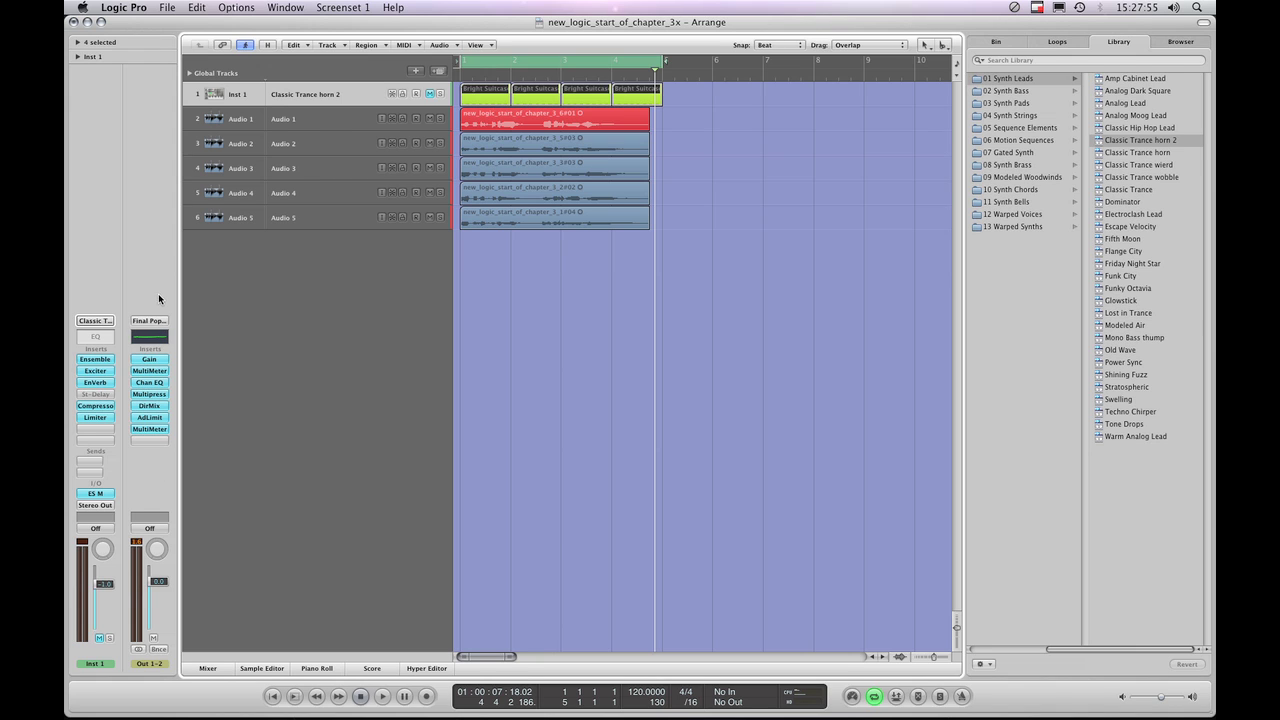
- Play back the arrangement through the mastering chain, stop it, and check the output channel's setting options
{"action": "left_click", "coordinate": [381, 696]}
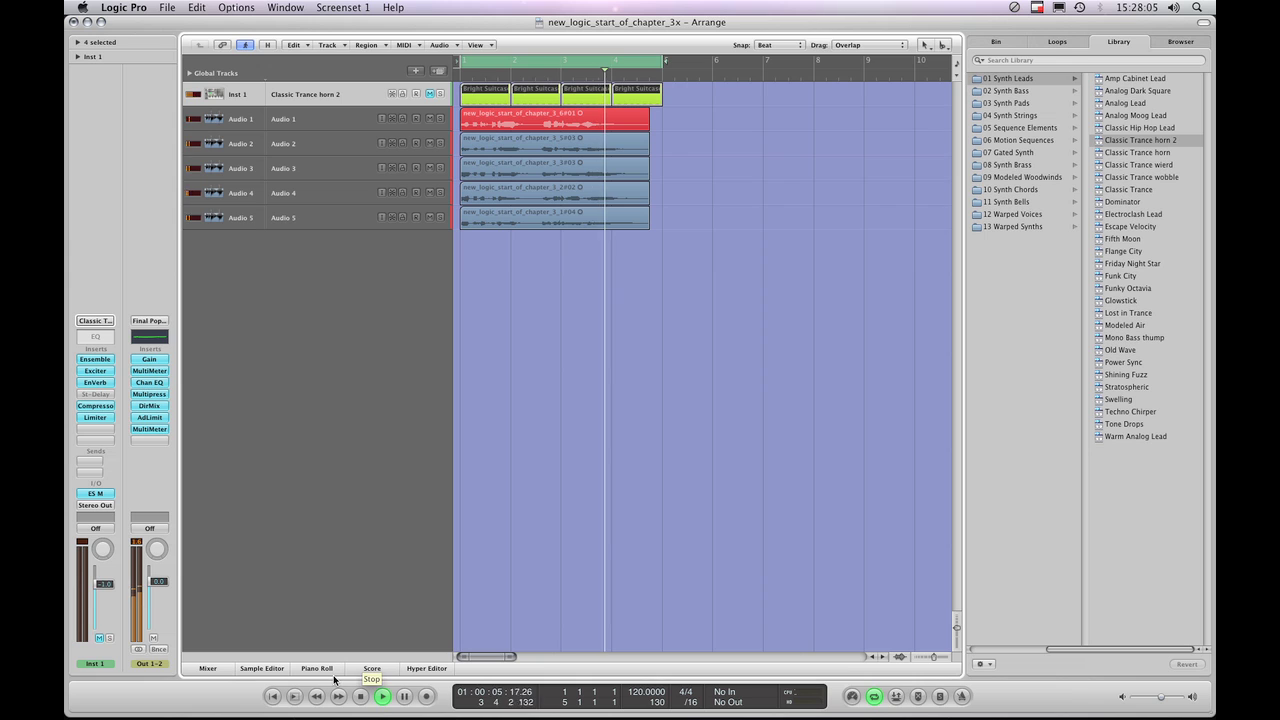
{"action": "key", "text": "space"}
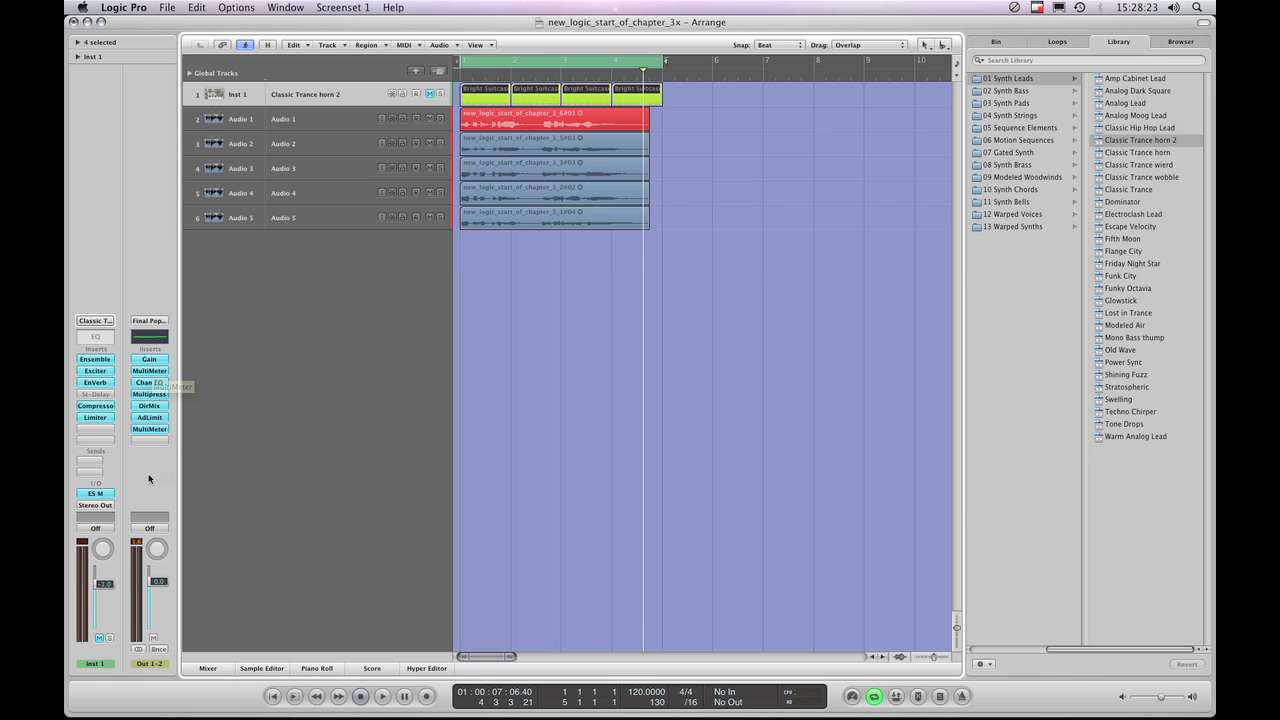
{"action": "left_click", "coordinate": [156, 319]}
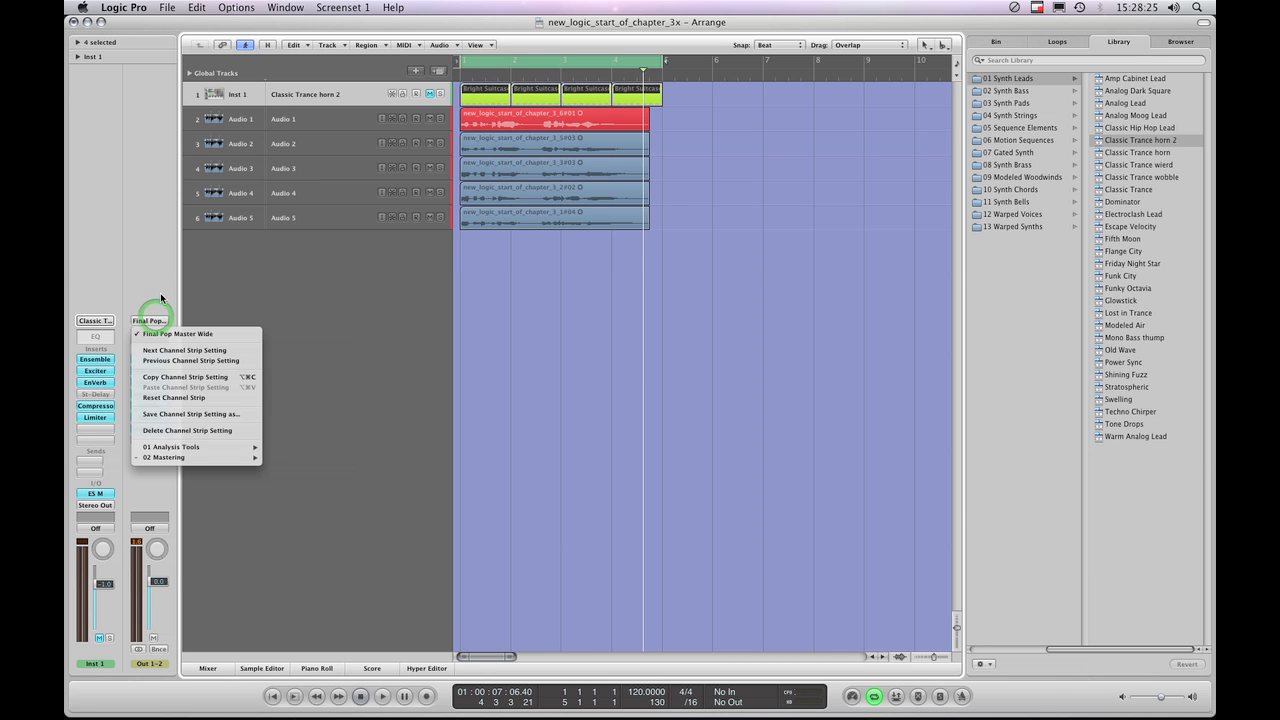
{"action": "left_click", "coordinate": [156, 318]}
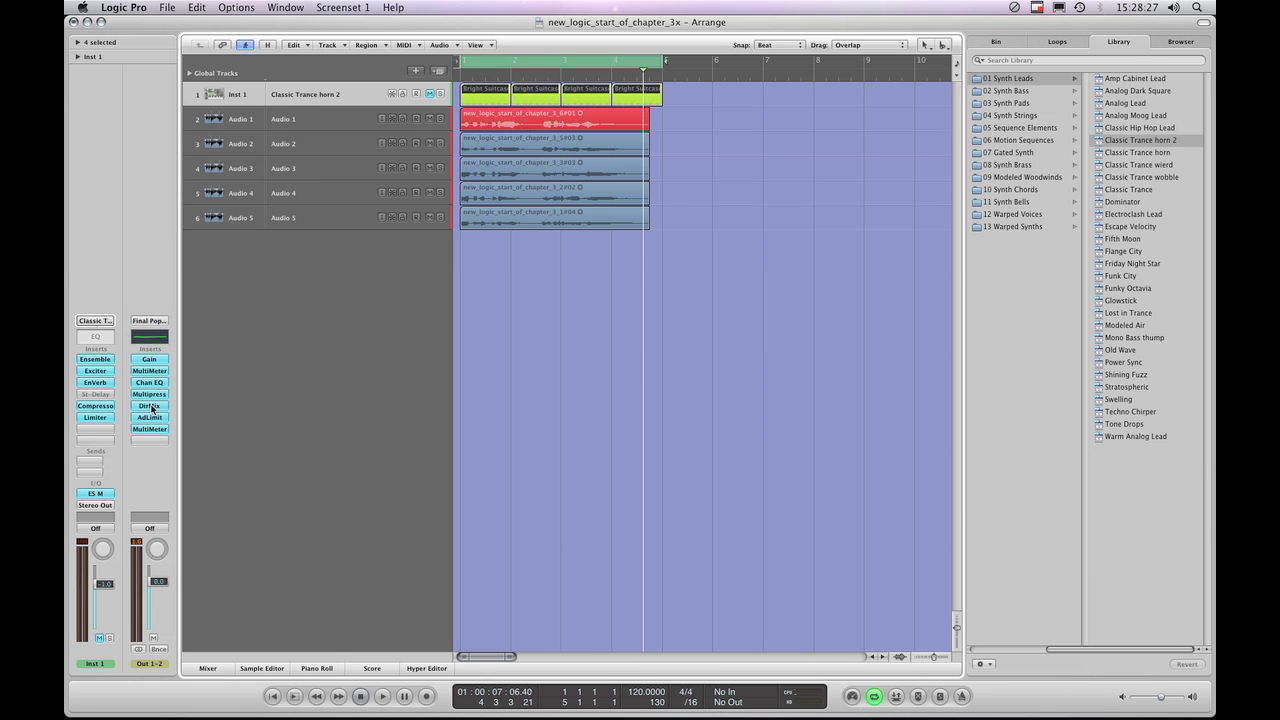
- Examine the Gain plug-in on Out 1-2, trying its gain fader and switching Mono on and off
{"action": "left_click", "coordinate": [155, 358]}
{"action": "left_click_drag", "start_coordinate": [172, 58], "coordinate": [348, 268]}
{"action": "left_click", "coordinate": [316, 341]}
{"action": "mouse_move", "coordinate": [316, 340]}
{"action": "left_mouse_down"}
{"action": "mouse_move", "coordinate": [316, 365]}
{"action": "mouse_move", "coordinate": [316, 340]}
{"action": "left_mouse_up"}
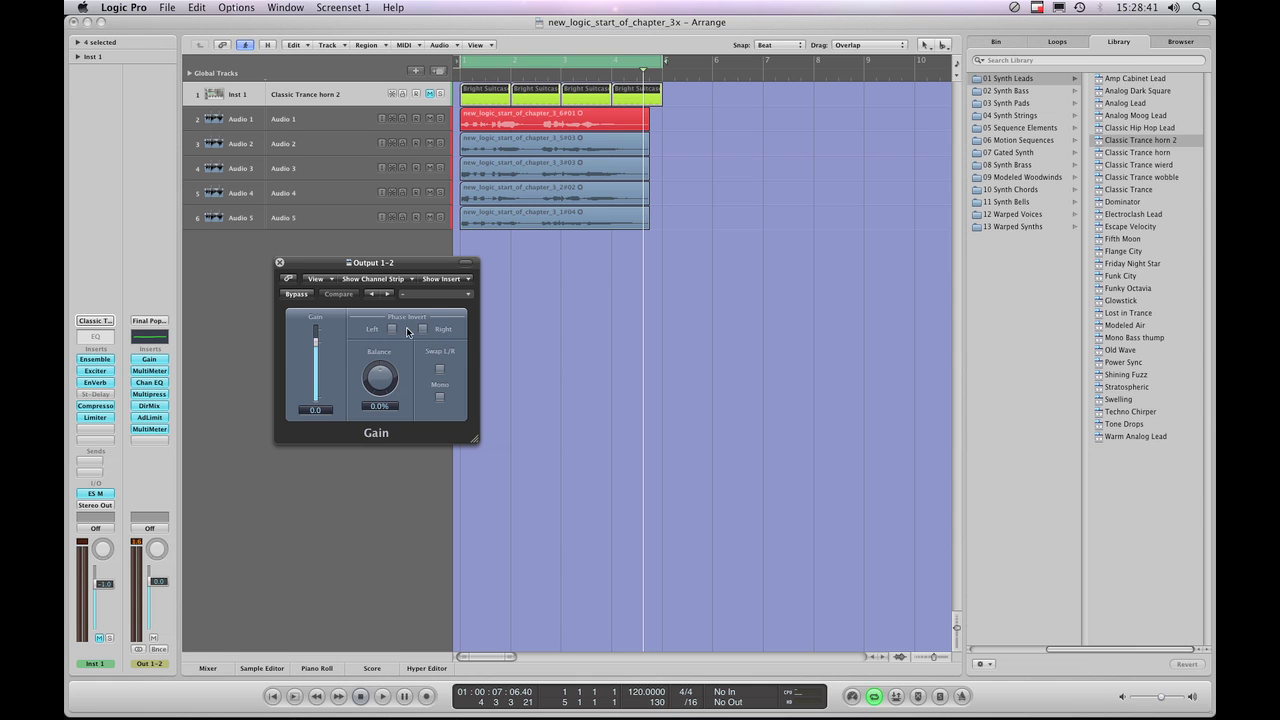
{"action": "left_click", "coordinate": [440, 397]}
{"action": "left_click", "coordinate": [440, 398]}
{"action": "left_click", "coordinate": [280, 262]}
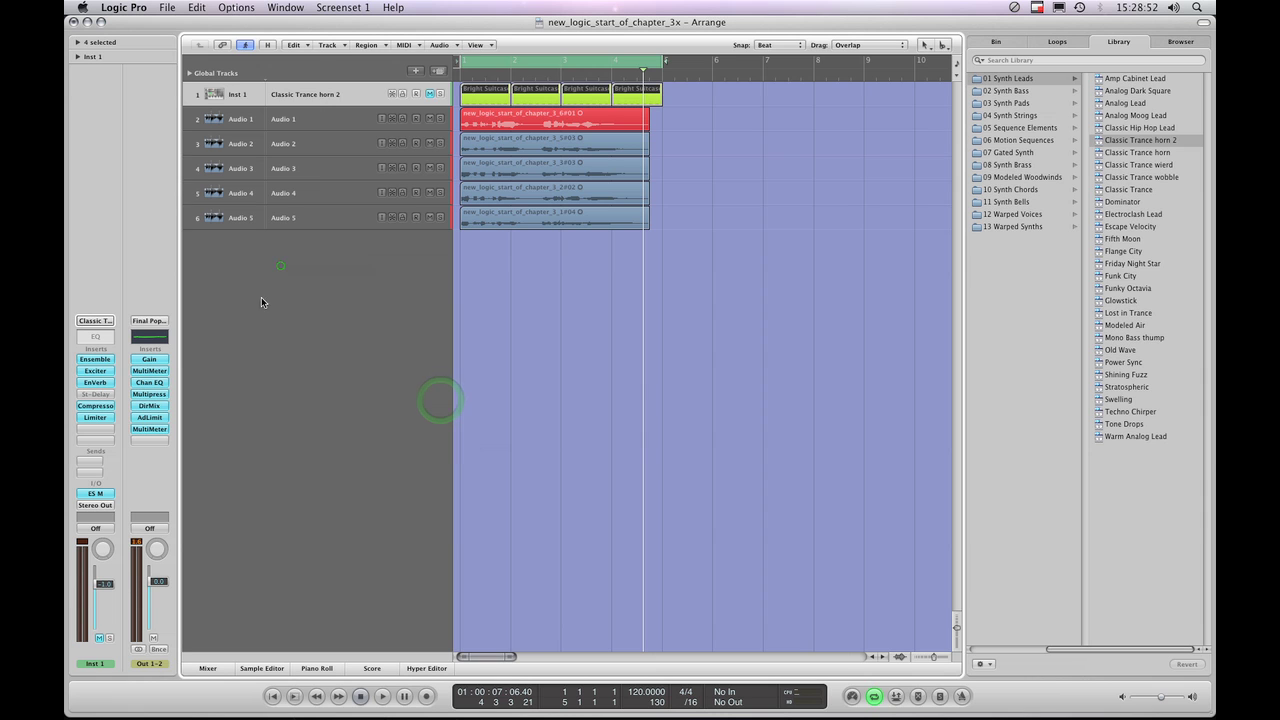
- Examine the first MultiMeter and the Channel EQ in the Out 1-2 insert chain, closing each
{"action": "left_click", "coordinate": [150, 372]}
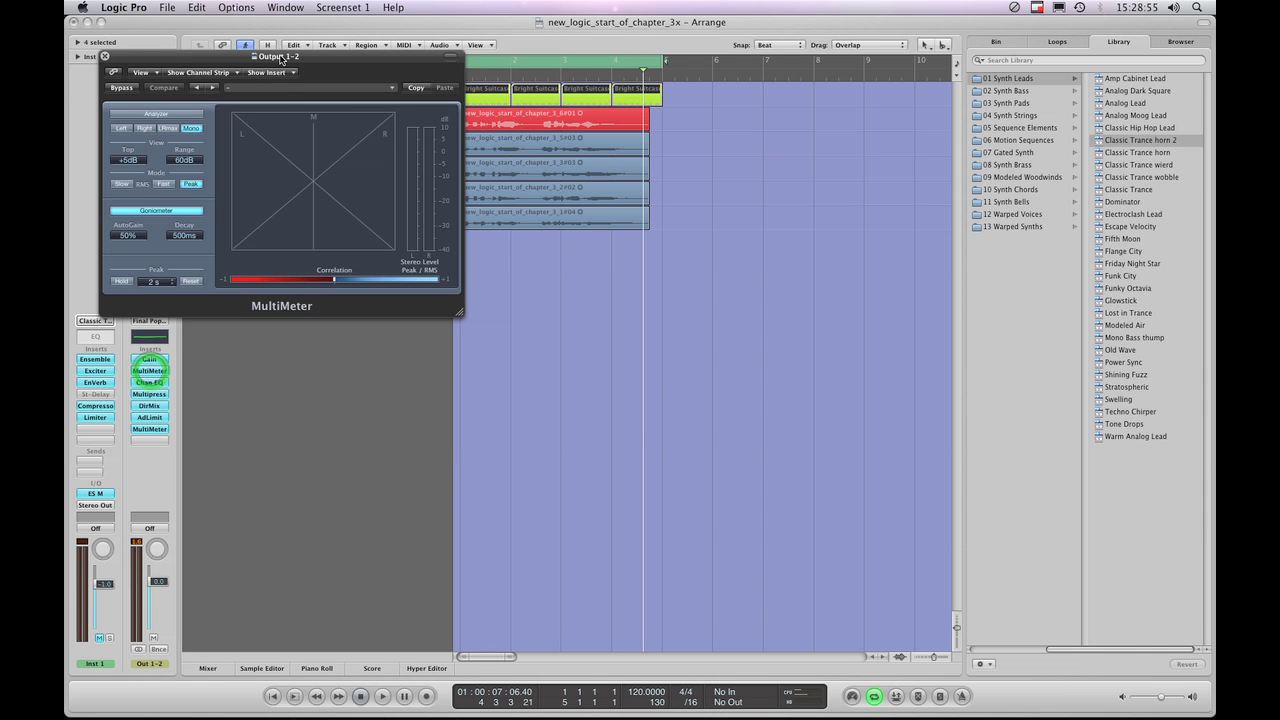
{"action": "left_click_drag", "start_coordinate": [280, 56], "coordinate": [415, 177]}
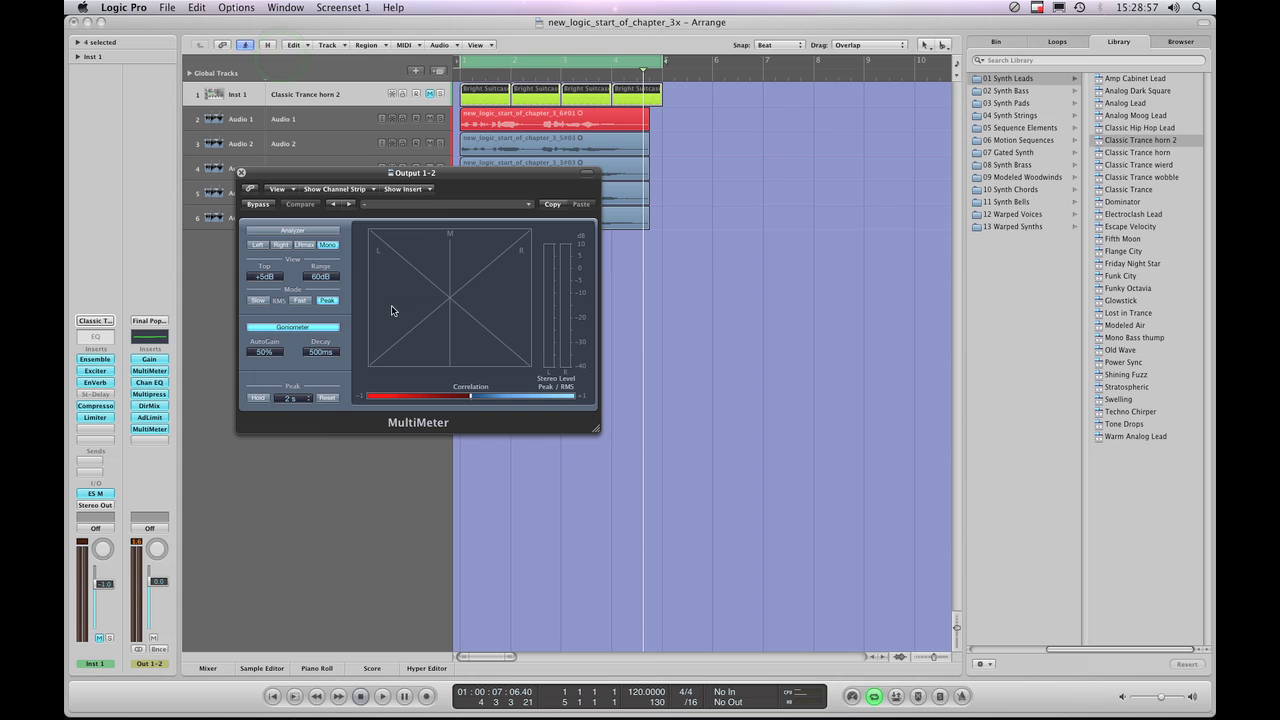
{"action": "left_click", "coordinate": [241, 173]}
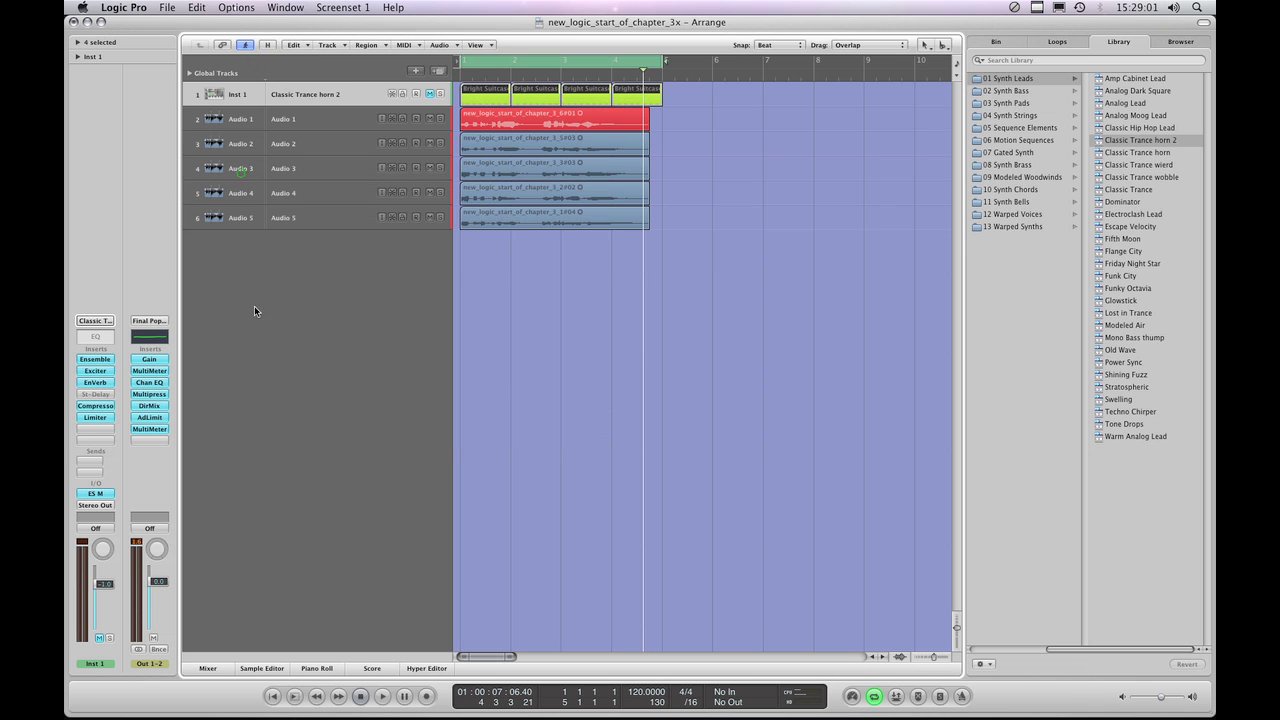
{"action": "left_click", "coordinate": [150, 382]}
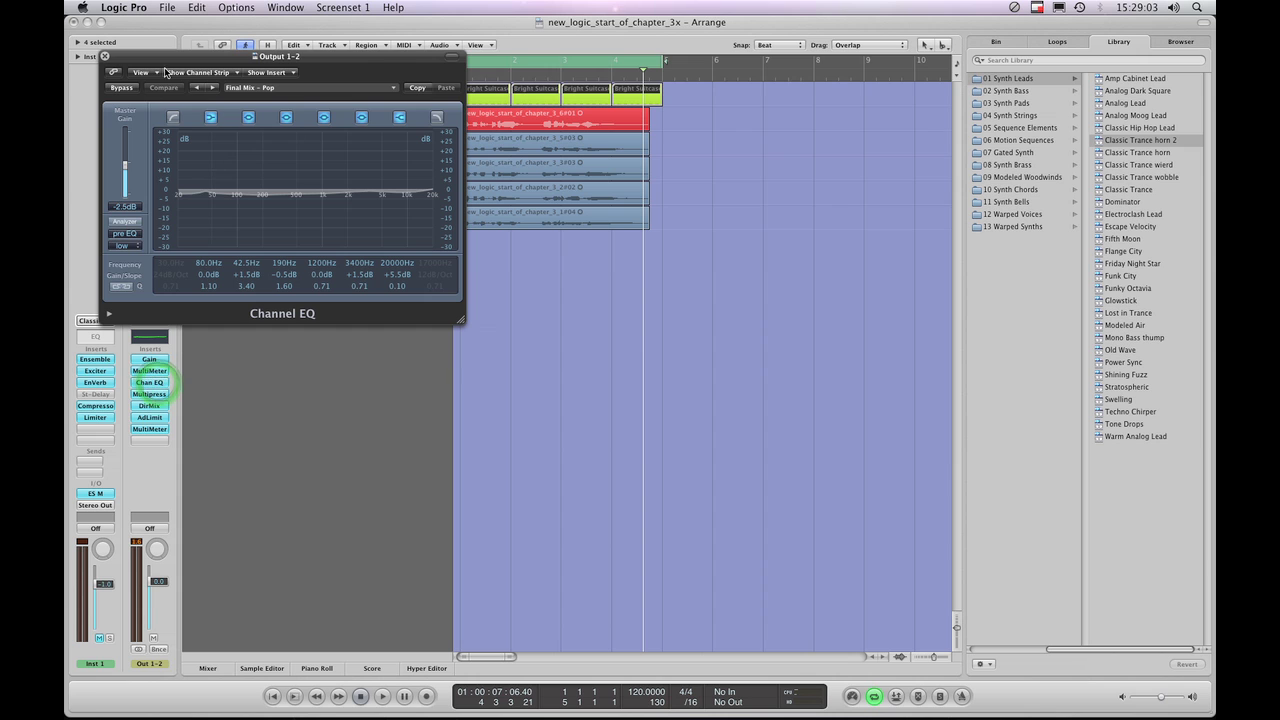
{"action": "left_click", "coordinate": [105, 57]}
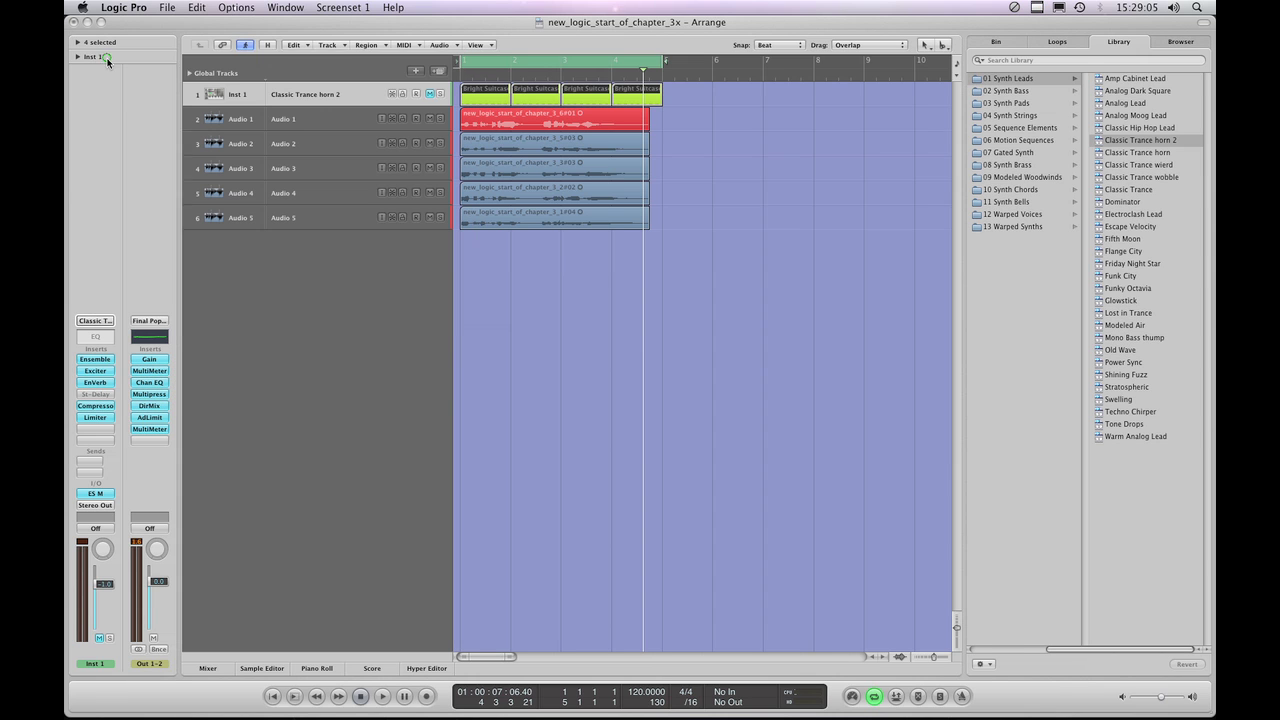
- In the output's Multipressor, set the first crossover to 130 Hz and the second to 360 Hz
{"action": "left_click", "coordinate": [150, 394]}
{"action": "left_click_drag", "start_coordinate": [250, 45], "coordinate": [409, 169]}
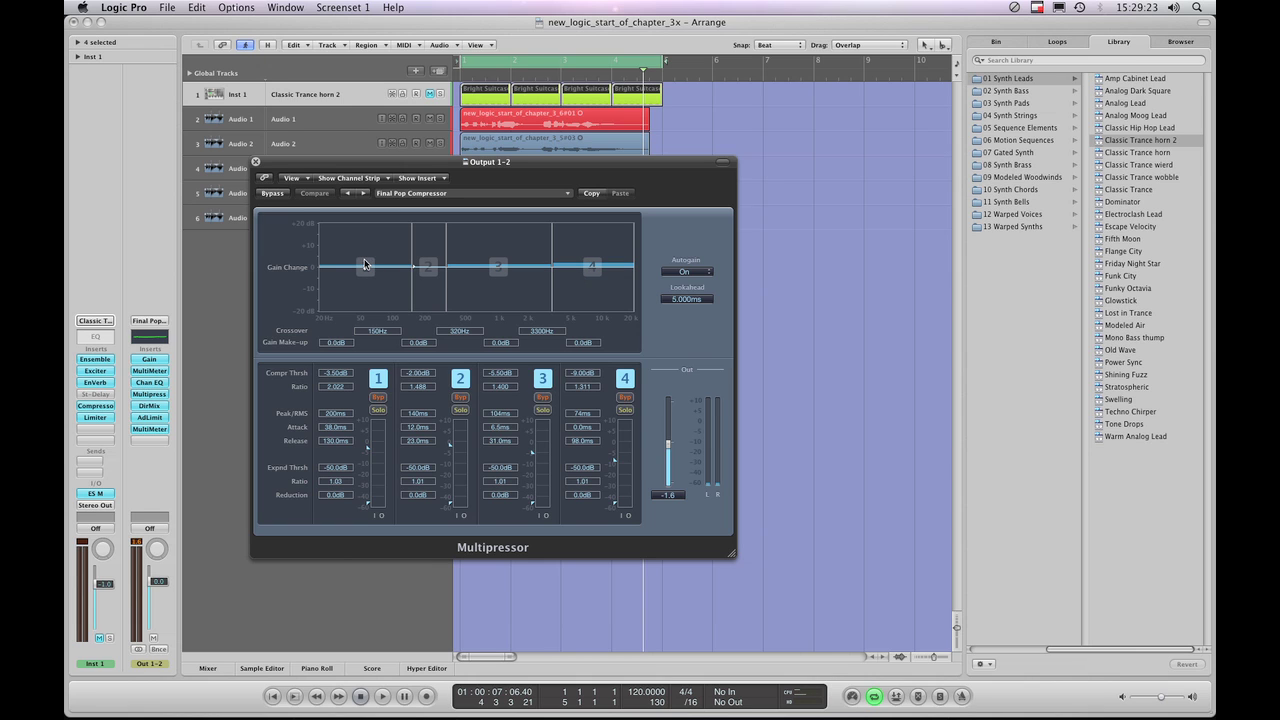
{"action": "left_click", "coordinate": [411, 278]}
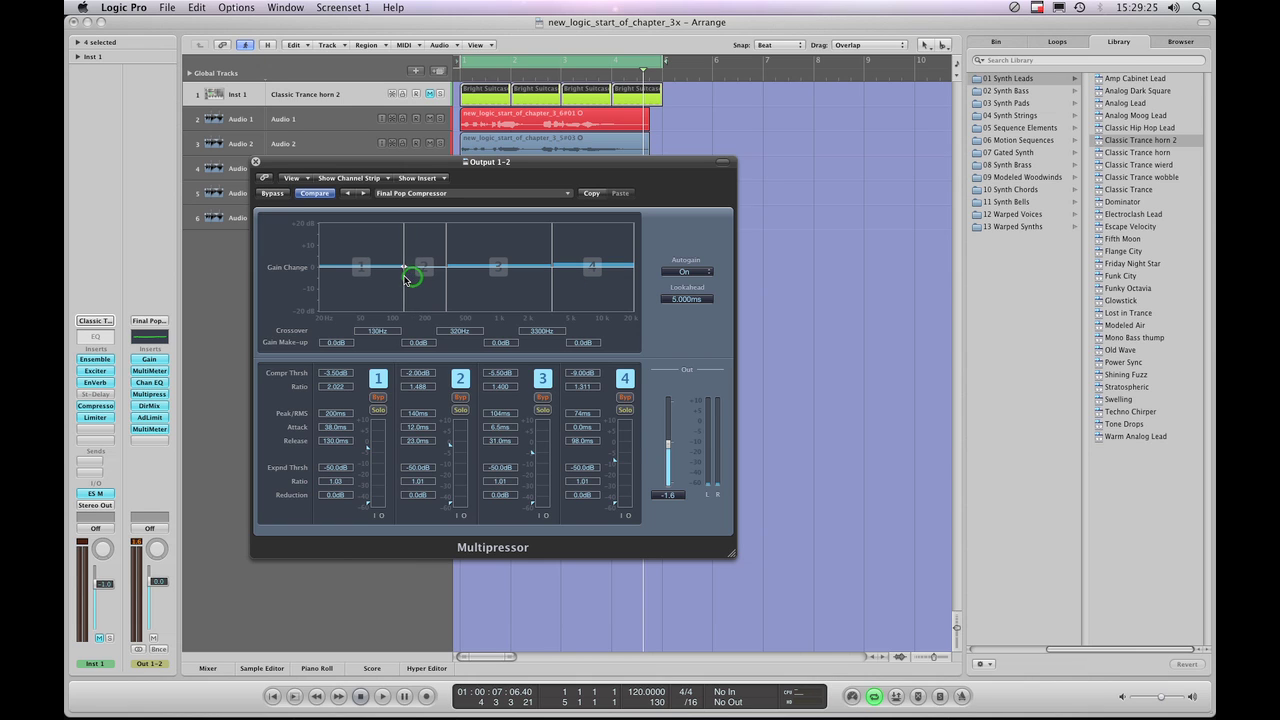
{"action": "left_click_drag", "start_coordinate": [413, 279], "coordinate": [451, 287]}
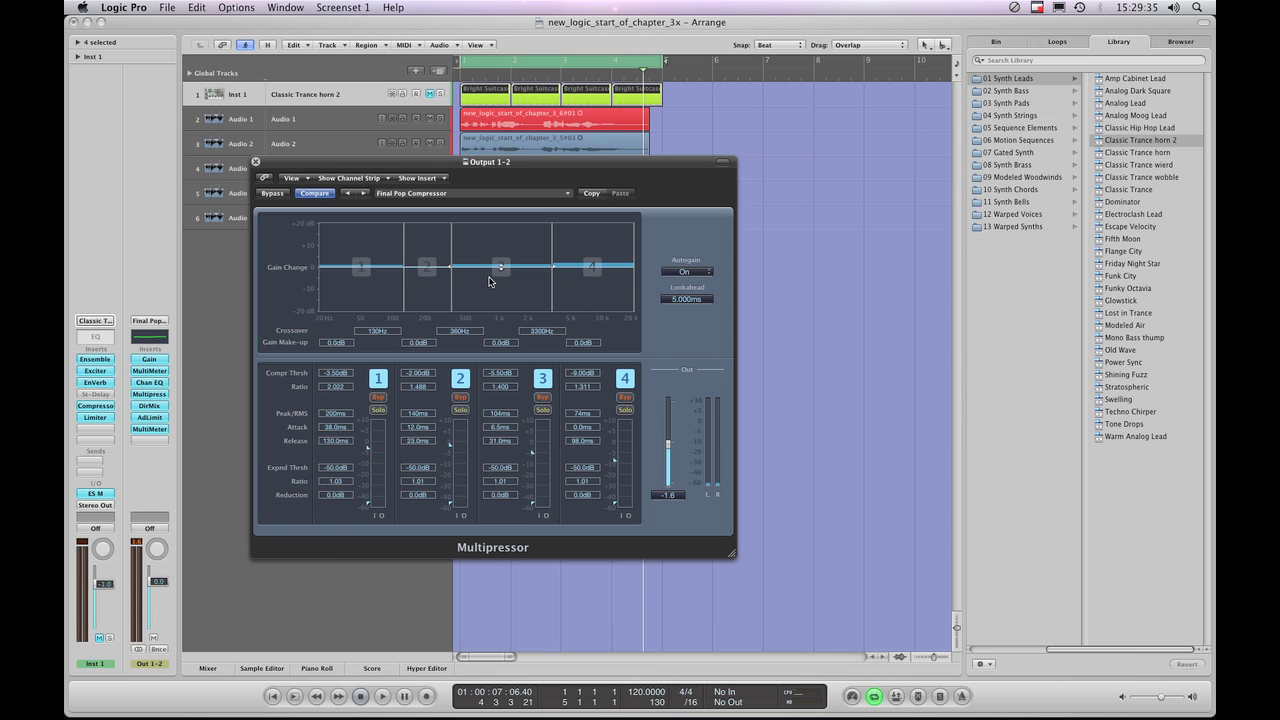
{"action": "left_click", "coordinate": [256, 162]}
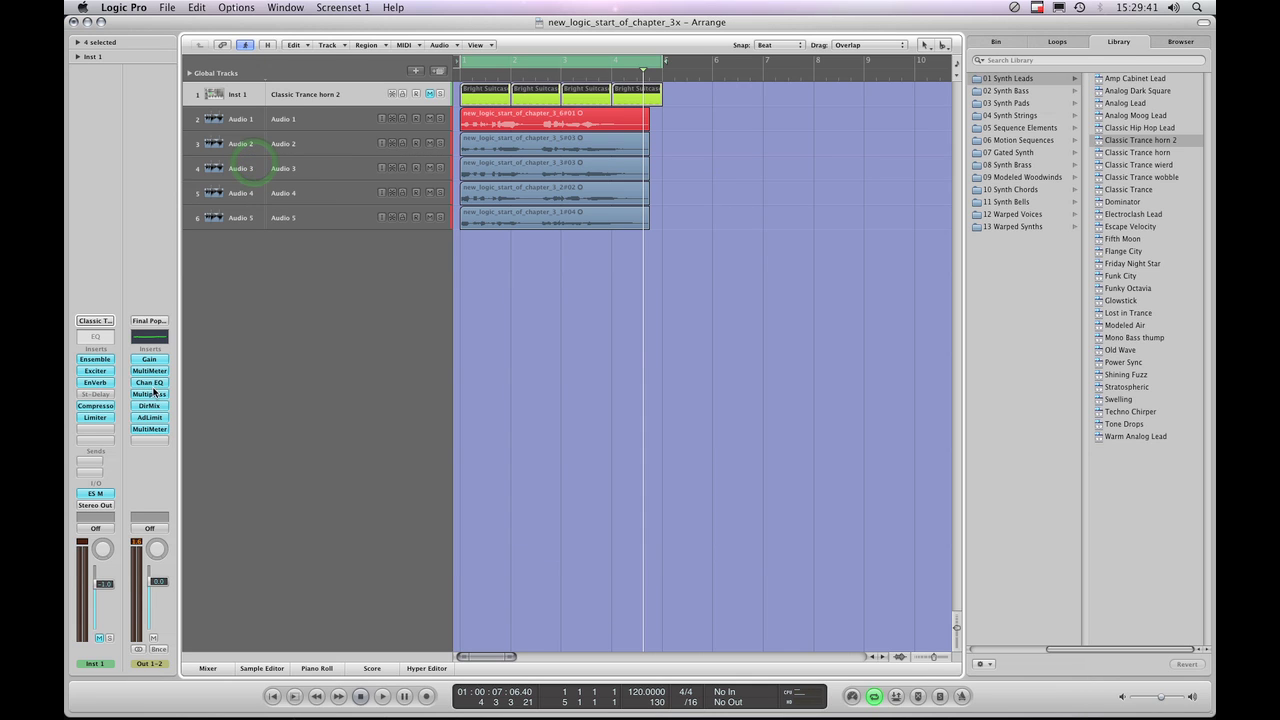
- Examine the Direction Mixer and Adaptive Limiter settings on Out 1-2, closing each plug-in
{"action": "left_click", "coordinate": [153, 409]}
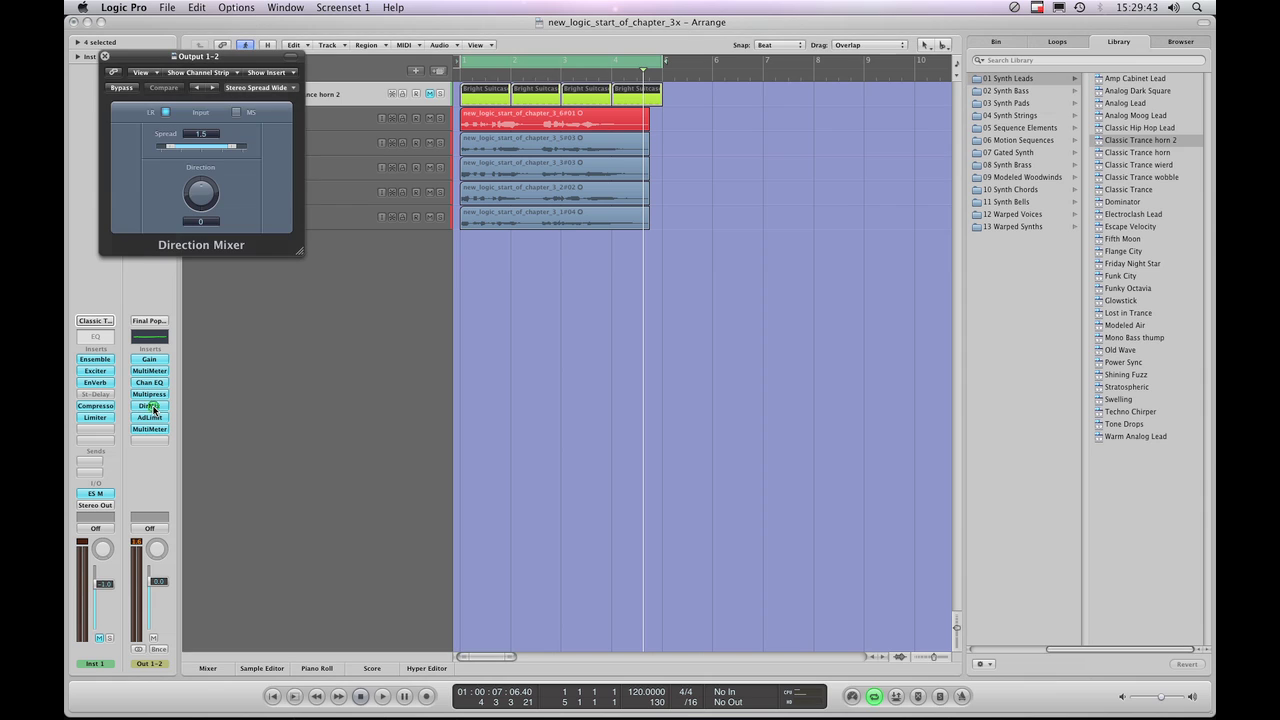
{"action": "left_click_drag", "start_coordinate": [194, 62], "coordinate": [355, 221]}
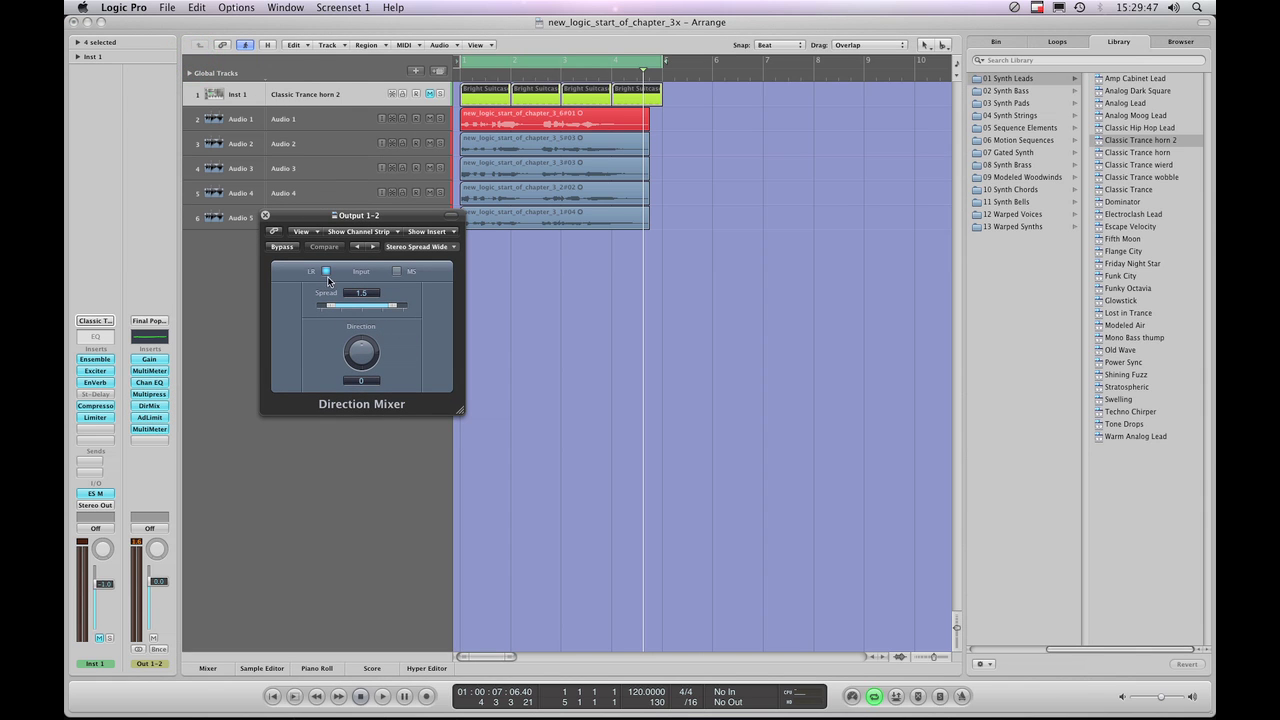
{"action": "left_click", "coordinate": [266, 216]}
{"action": "left_click", "coordinate": [266, 220]}
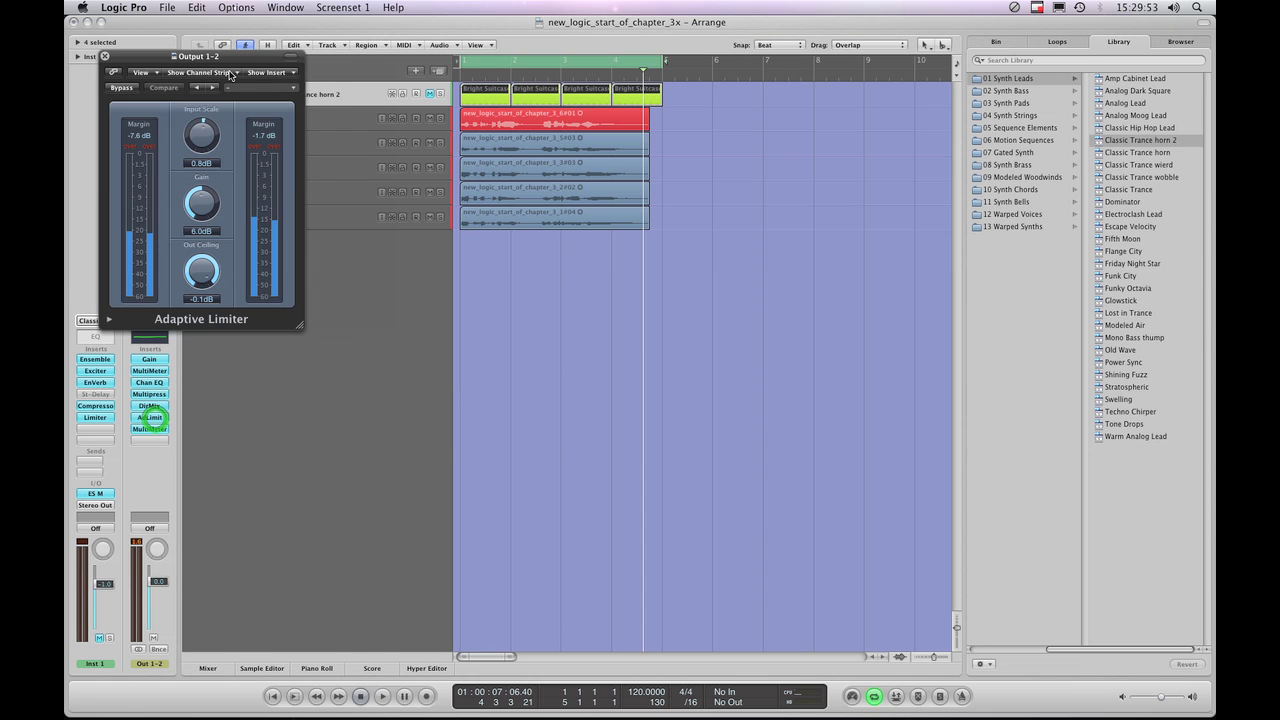
{"action": "left_click_drag", "start_coordinate": [210, 57], "coordinate": [392, 171]}
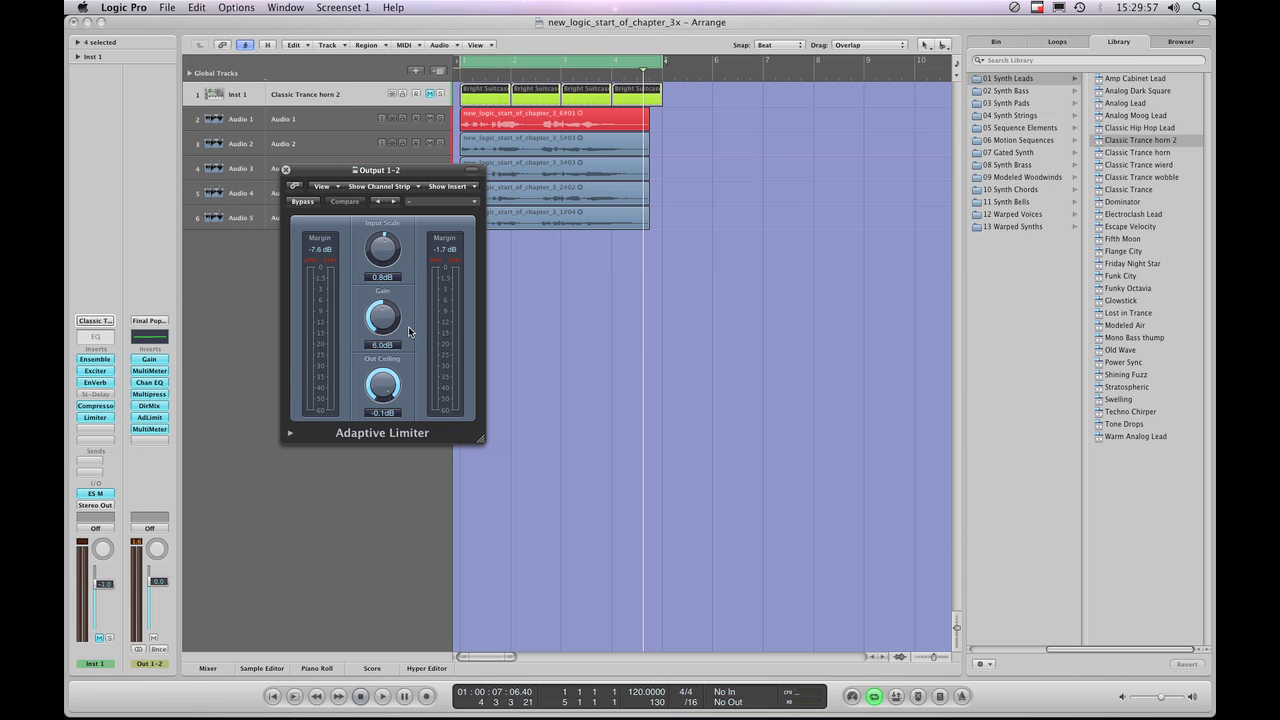
{"action": "left_click", "coordinate": [287, 171]}
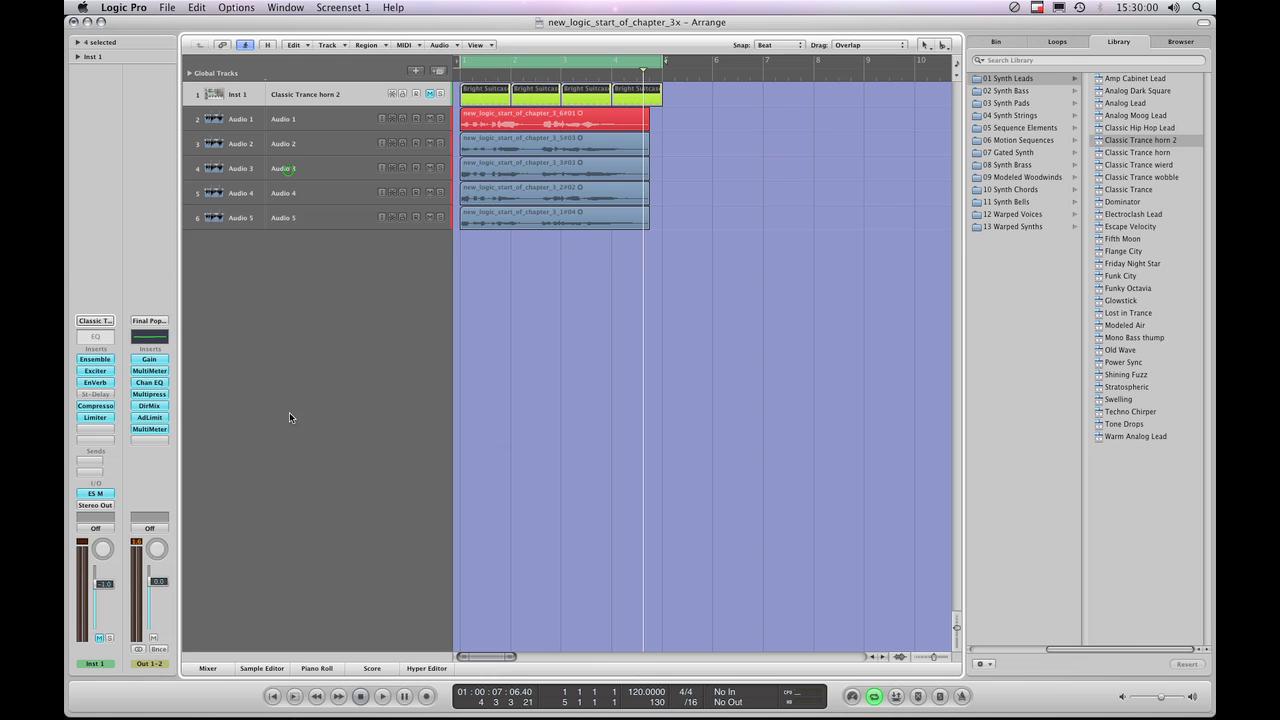
- Examine the final MultiMeter's analyzer view at the end of the Out 1-2 insert chain and close it
{"action": "left_click", "coordinate": [150, 429]}
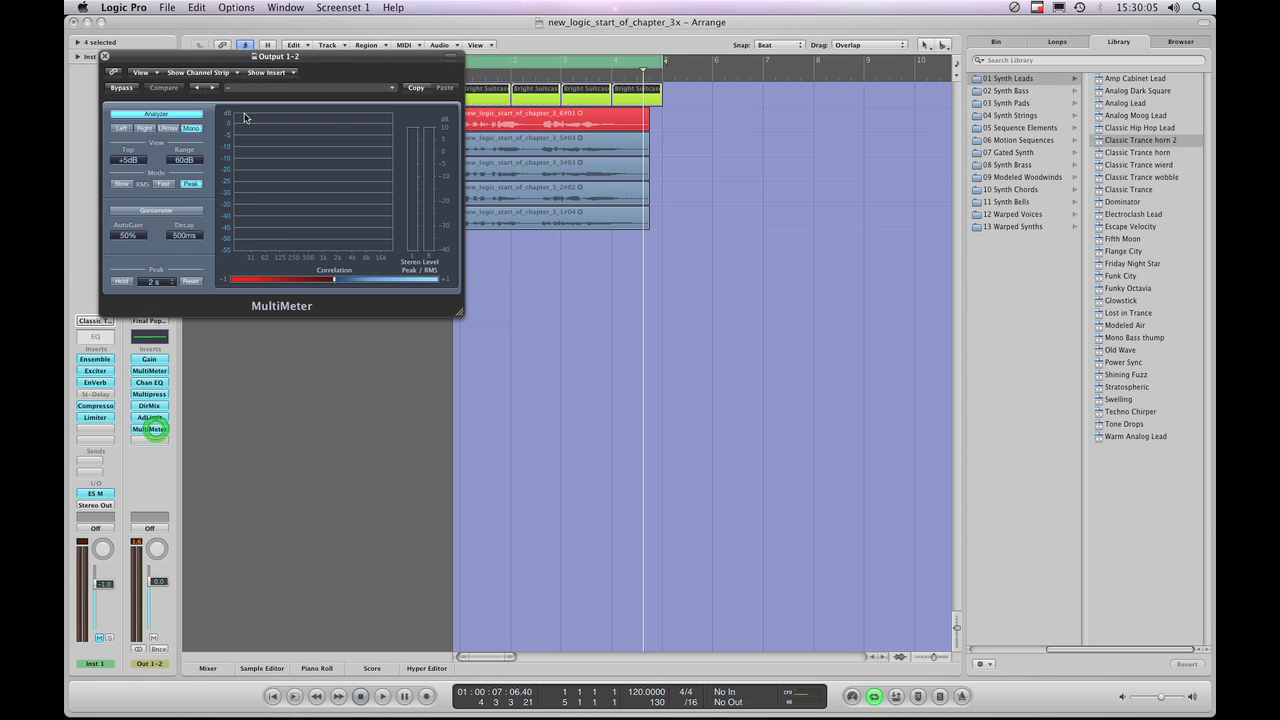
{"action": "left_click_drag", "start_coordinate": [250, 57], "coordinate": [402, 202]}
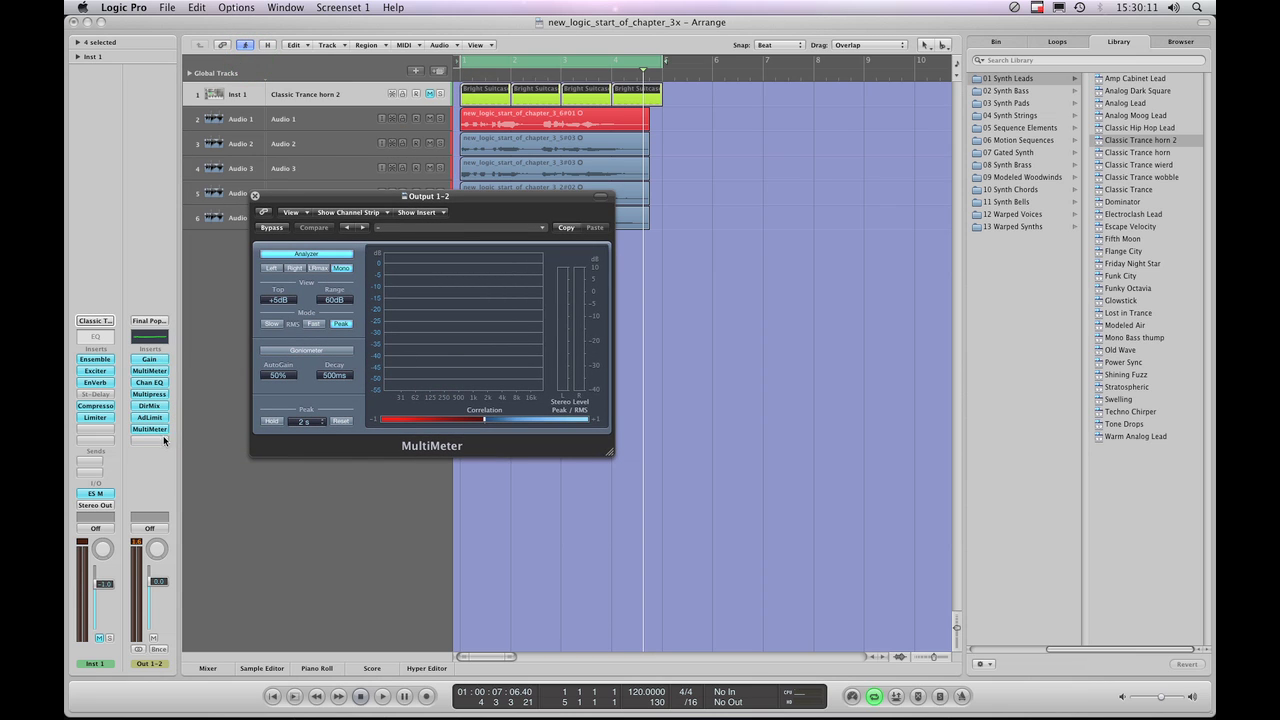
{"action": "left_click", "coordinate": [255, 196]}
{"action": "left_click", "coordinate": [161, 284]}
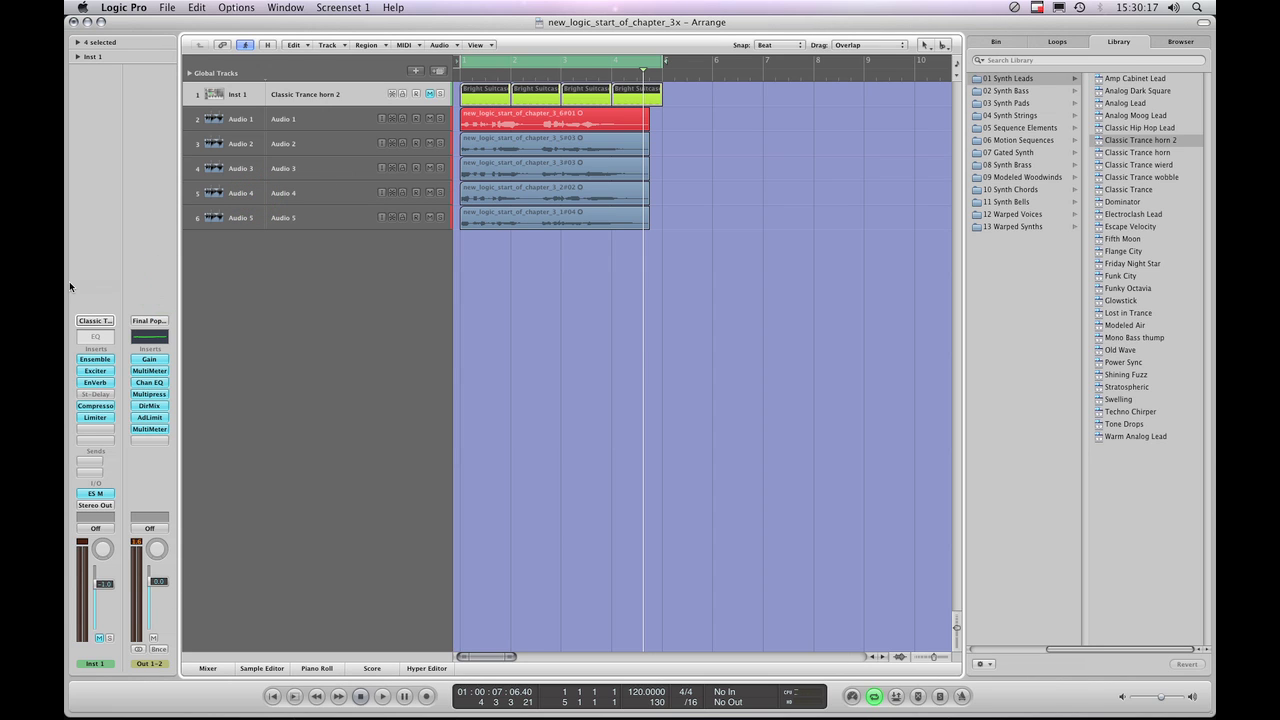
- Start saving the Out 1-2 channel strip setting and browse Macintosh HD to Library/Application Support/Logic/Channel Strip Settings/Output
{"action": "left_click", "coordinate": [149, 323]}
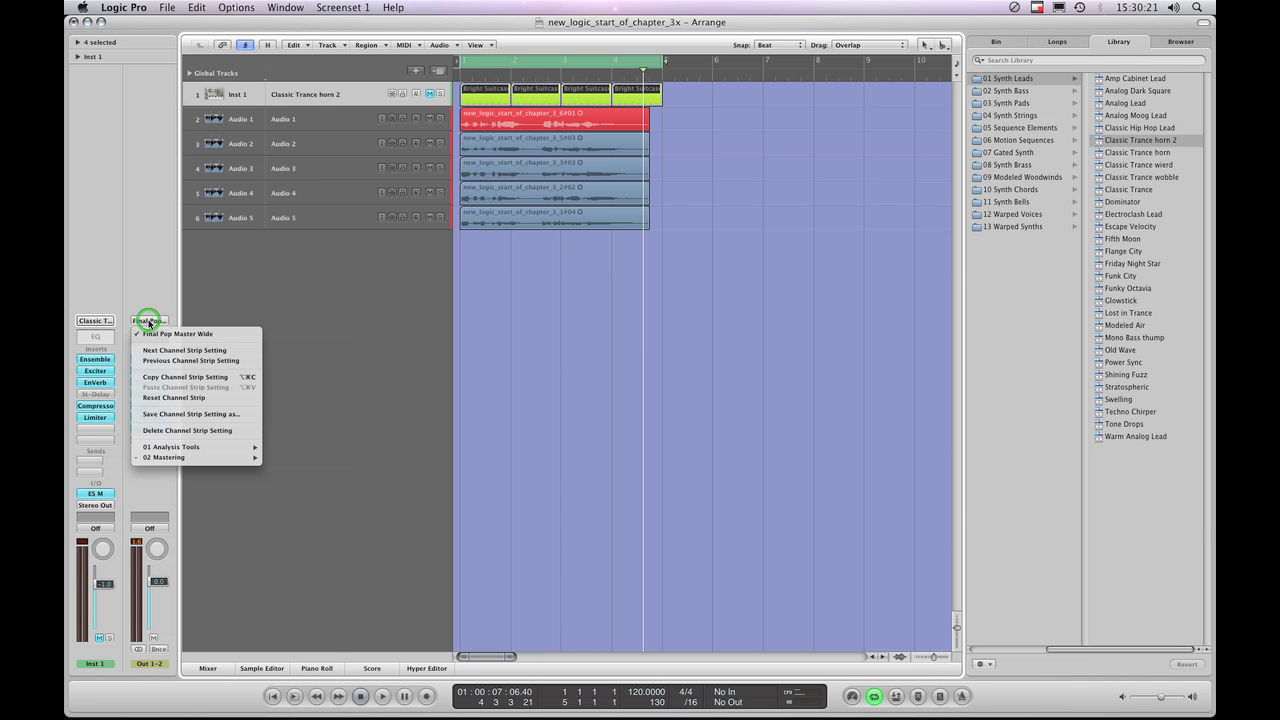
{"action": "left_click", "coordinate": [219, 414]}
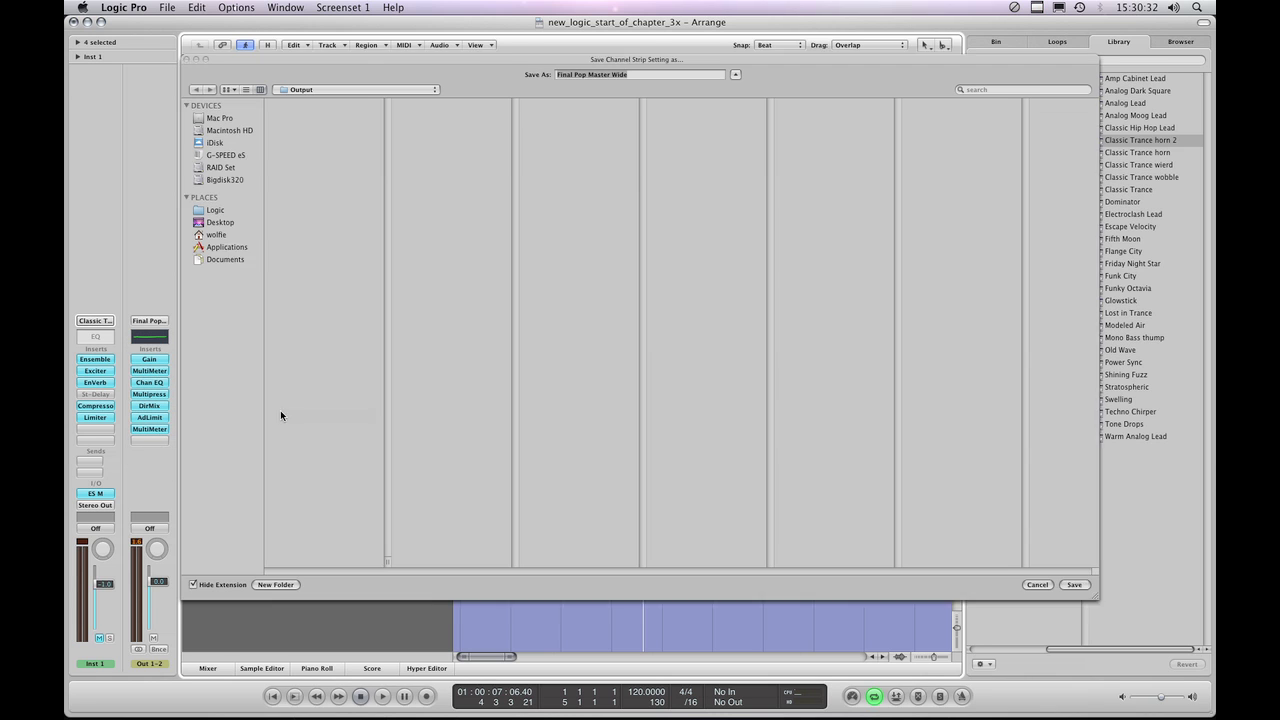
{"action": "left_click", "coordinate": [337, 90]}
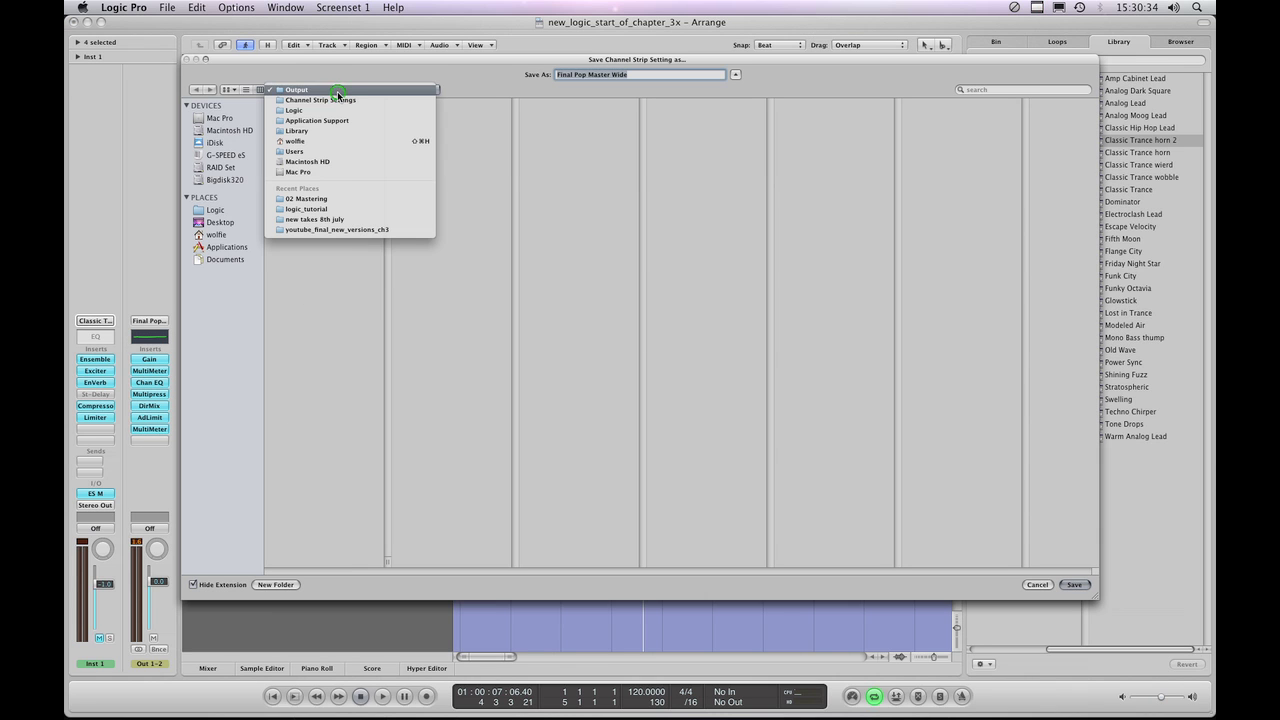
{"action": "left_click", "coordinate": [314, 161]}
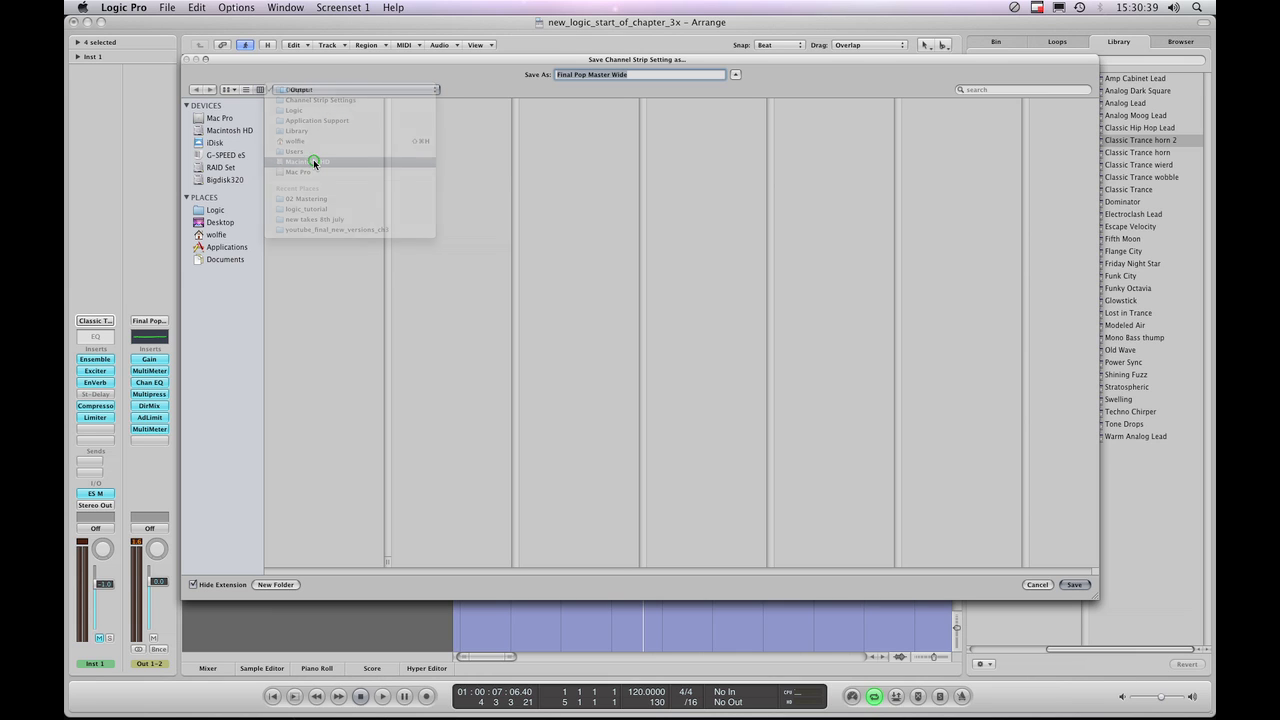
{"action": "left_click", "coordinate": [292, 119]}
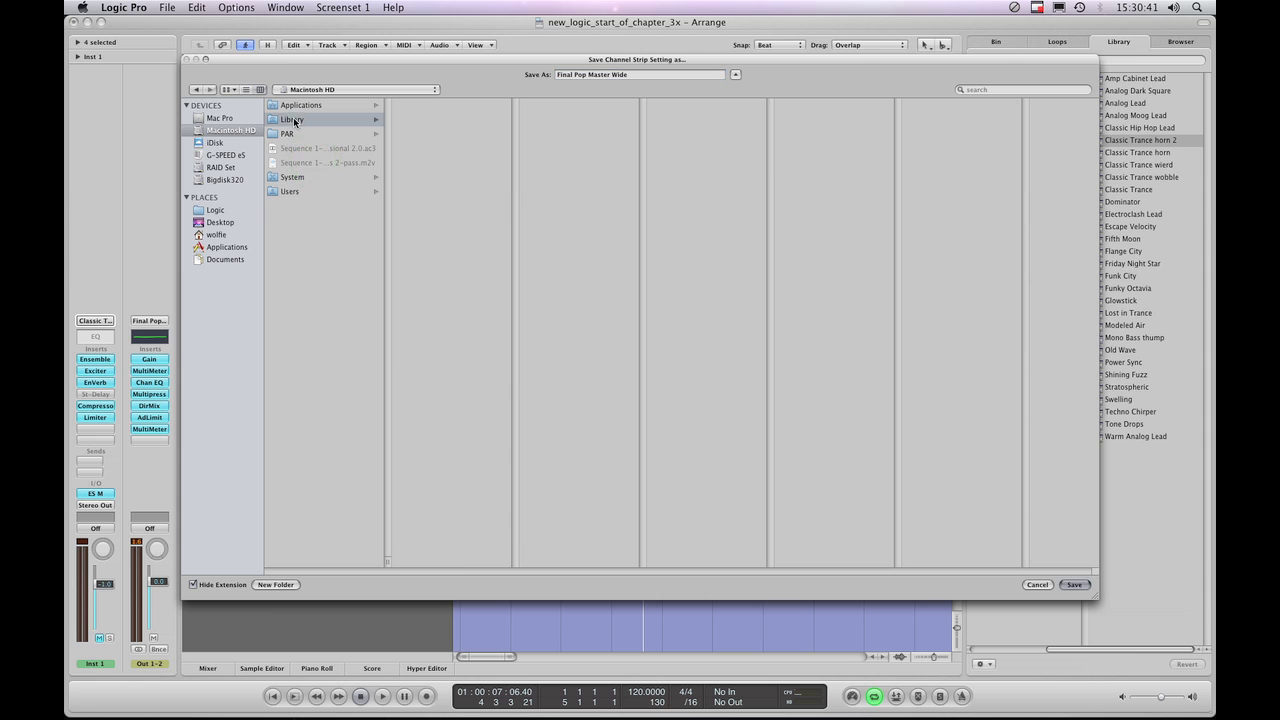
{"action": "left_click", "coordinate": [447, 120]}
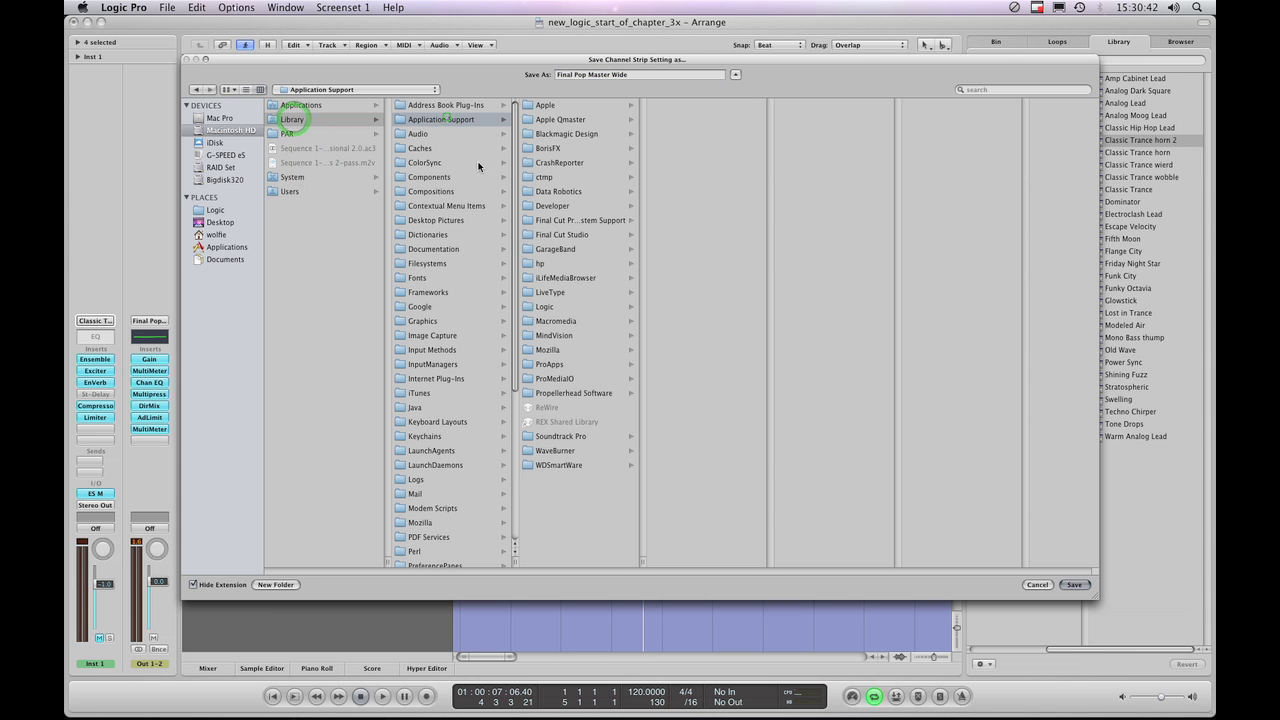
{"action": "left_click", "coordinate": [530, 307]}
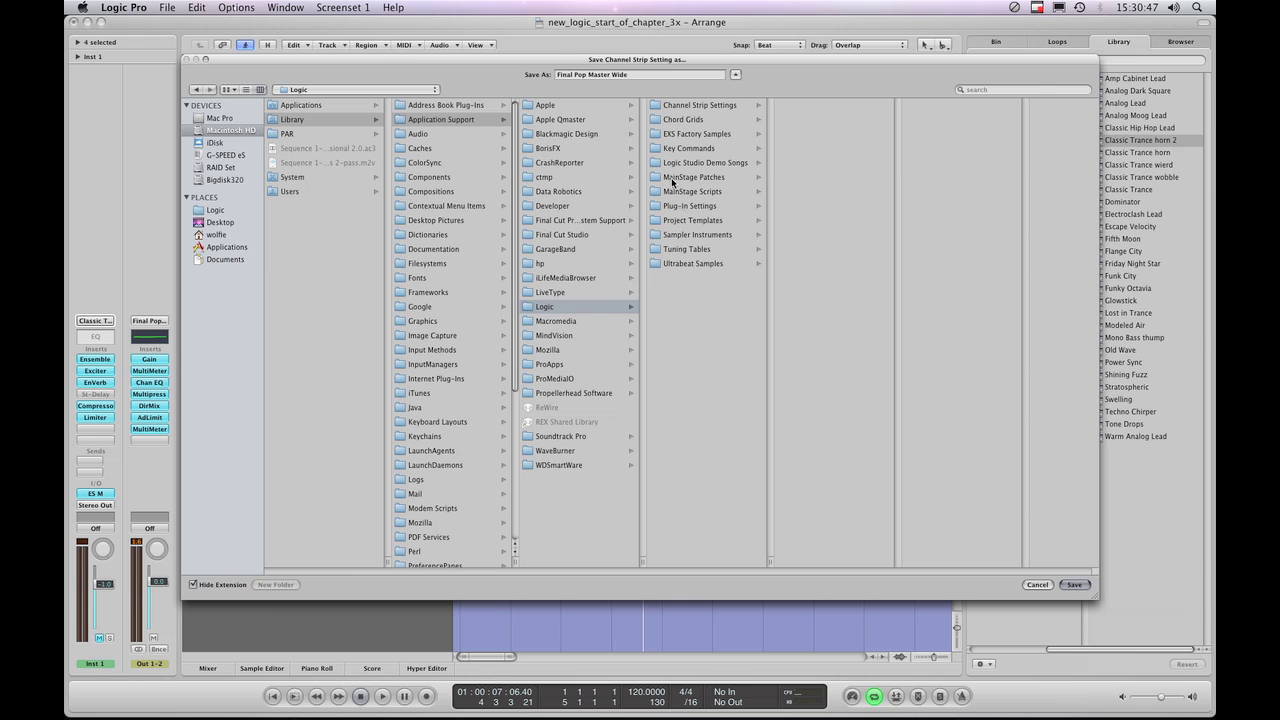
{"action": "left_click", "coordinate": [675, 106]}
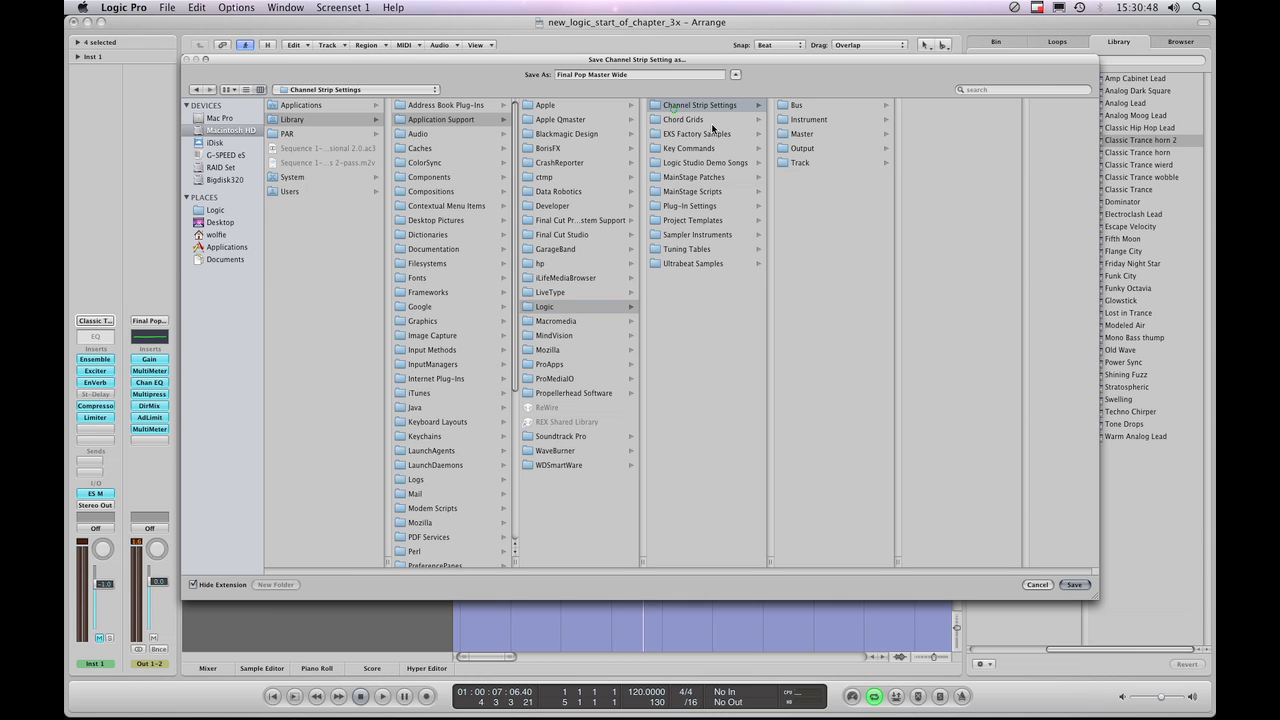
{"action": "left_click", "coordinate": [802, 150]}
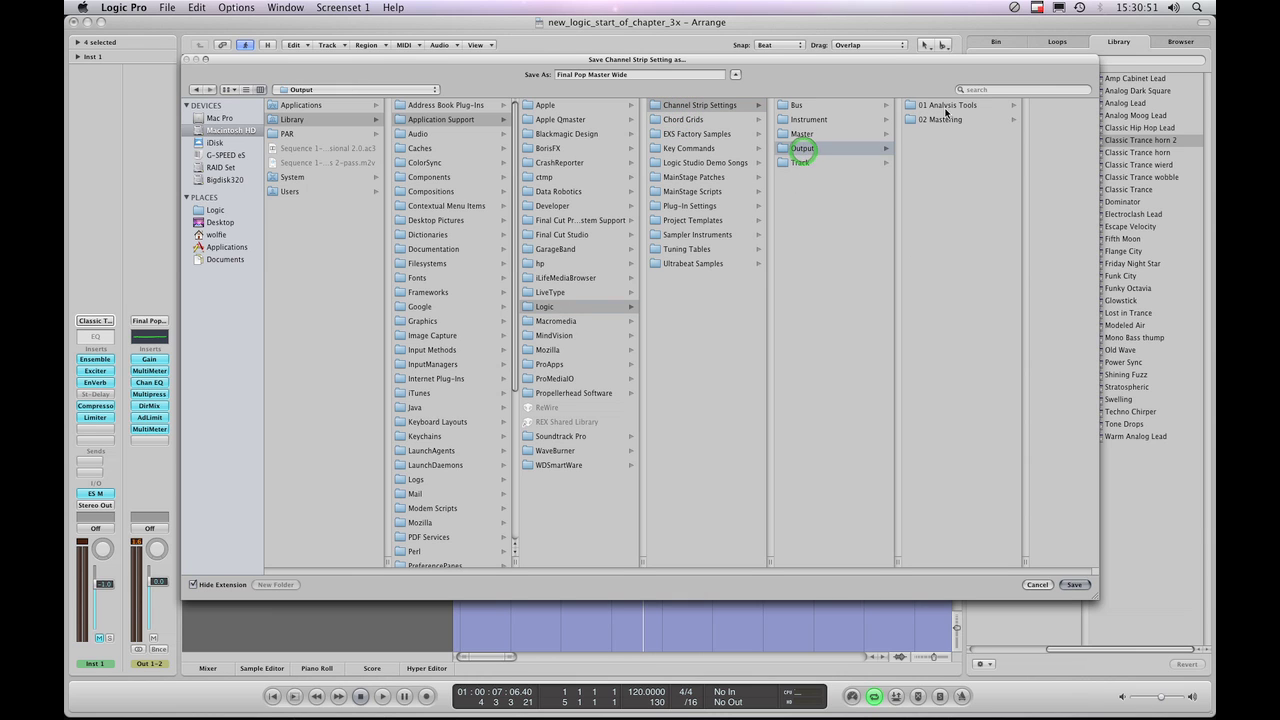
- Examine the contents of the Master, Output, Bus, Instrument and Track settings folders, and cancel the save
{"action": "left_click_drag", "start_coordinate": [893, 63], "coordinate": [879, 59]}
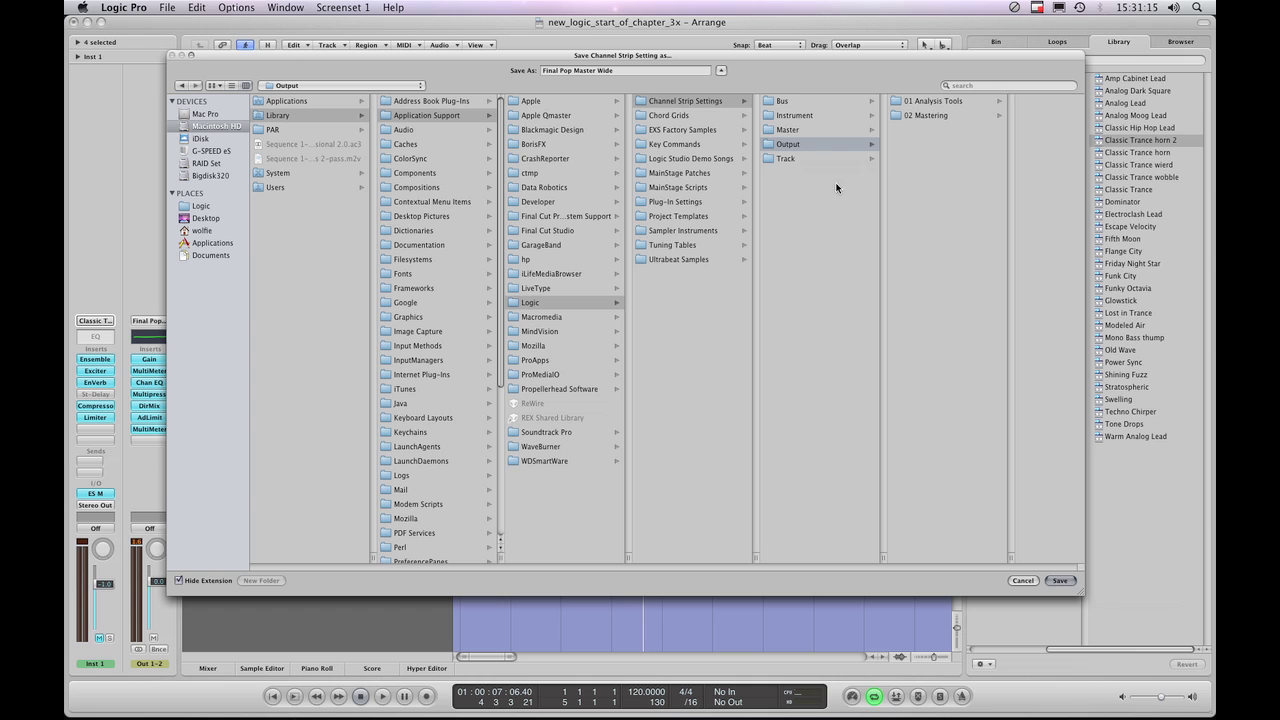
{"action": "left_click", "coordinate": [781, 131]}
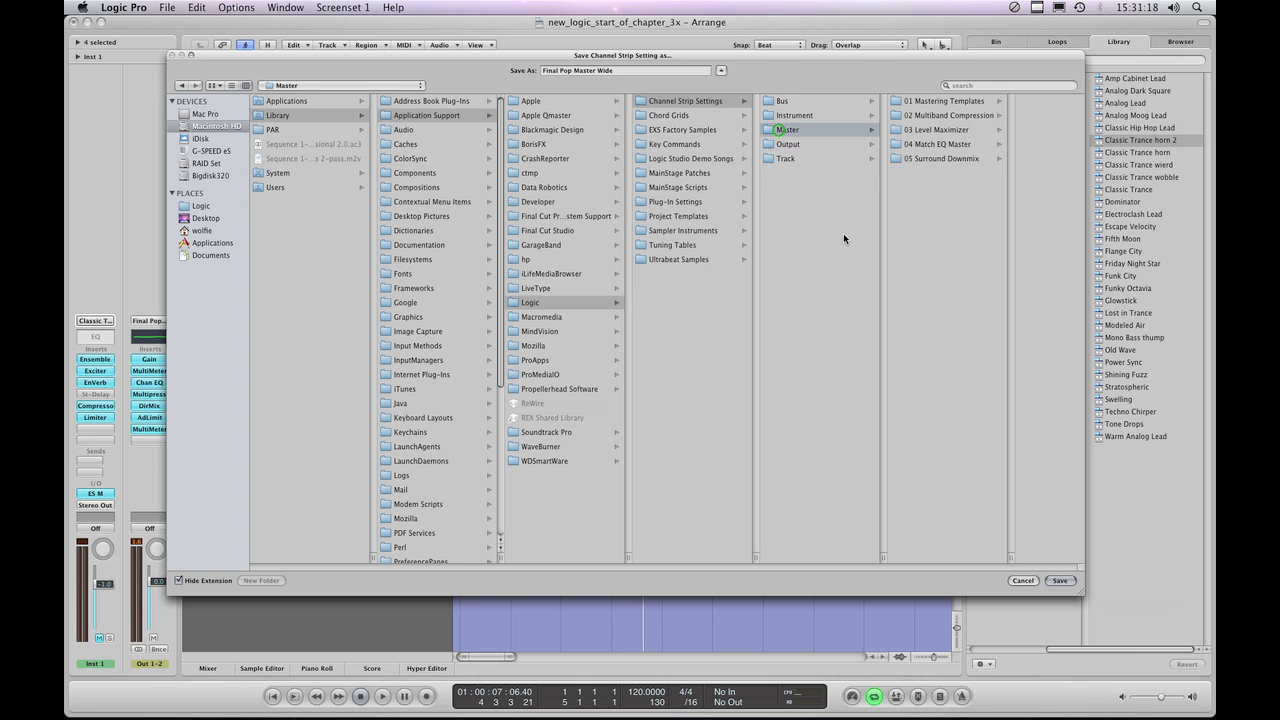
{"action": "left_click", "coordinate": [779, 146]}
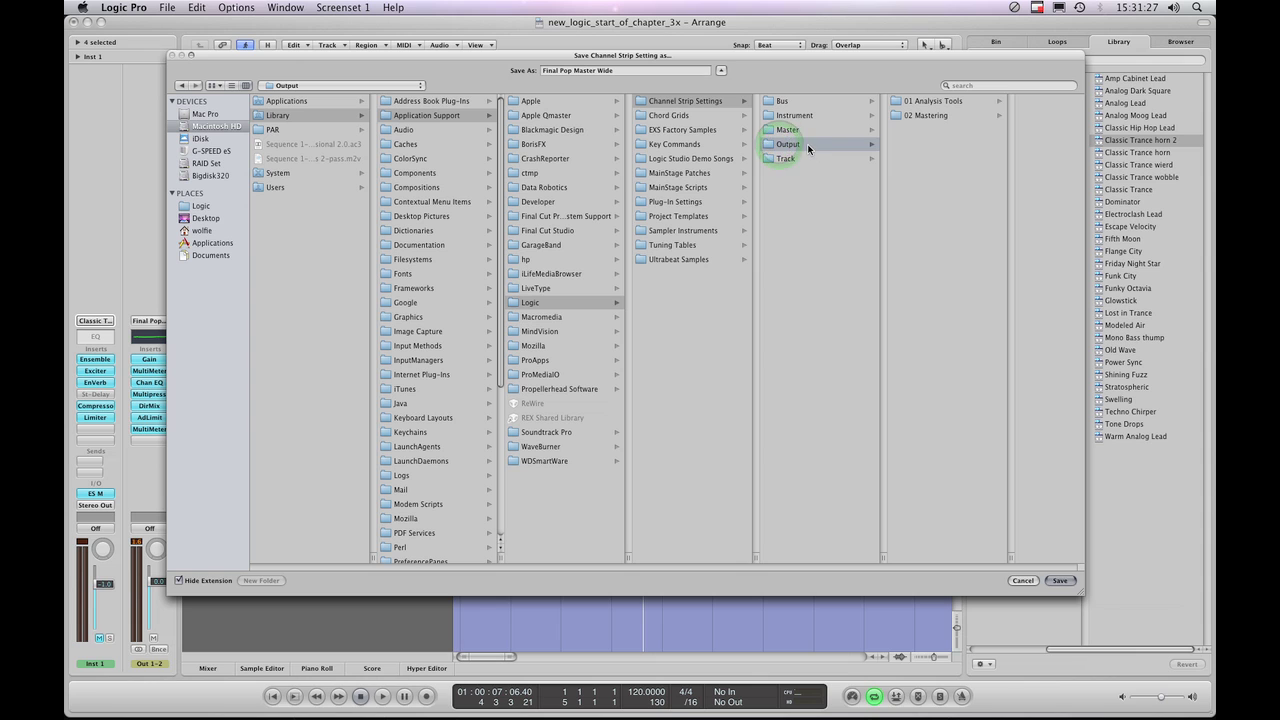
{"action": "left_click", "coordinate": [770, 101]}
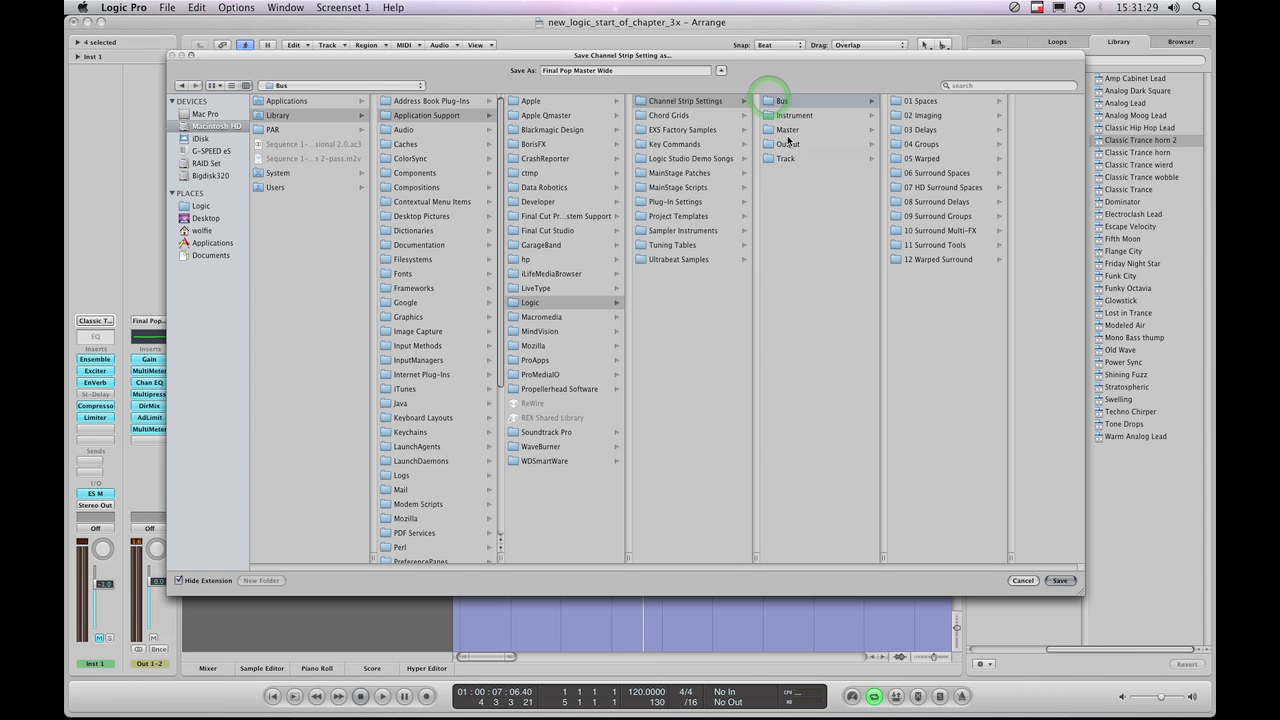
{"action": "left_click", "coordinate": [779, 116]}
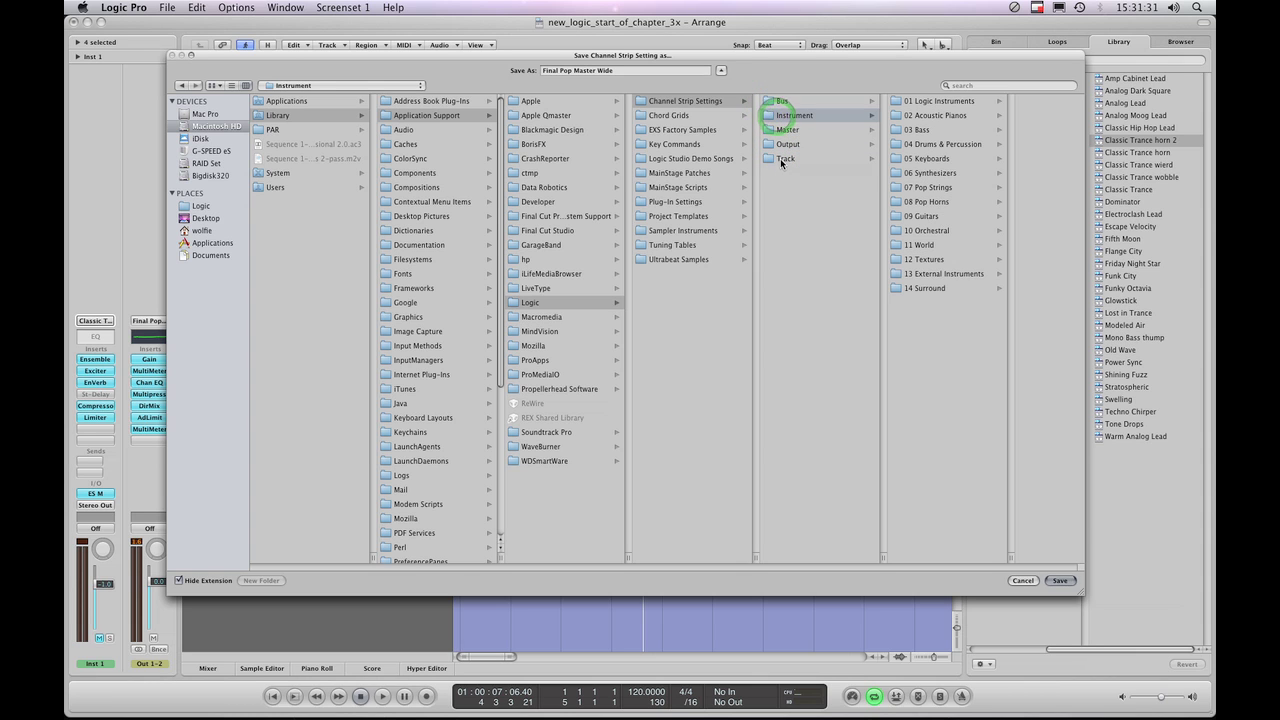
{"action": "left_click", "coordinate": [781, 159]}
{"action": "left_click", "coordinate": [784, 131]}
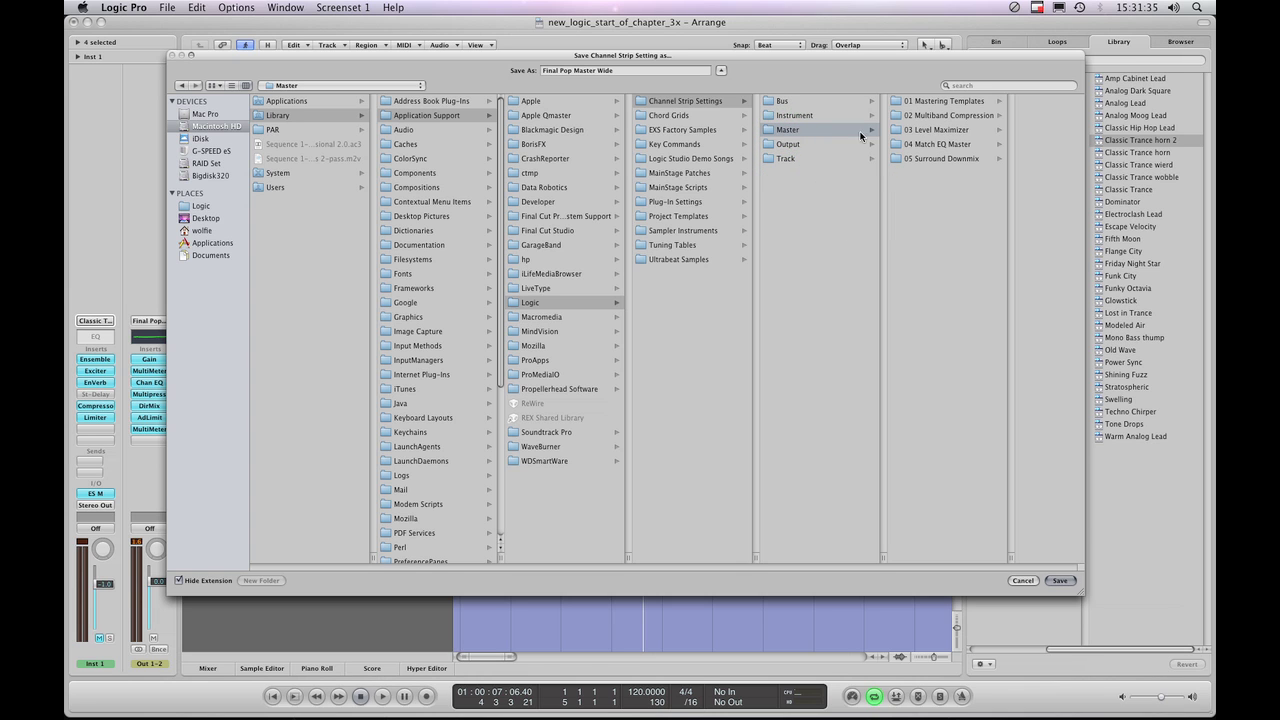
{"action": "left_click", "coordinate": [1020, 581]}
{"action": "left_click", "coordinate": [333, 289]}
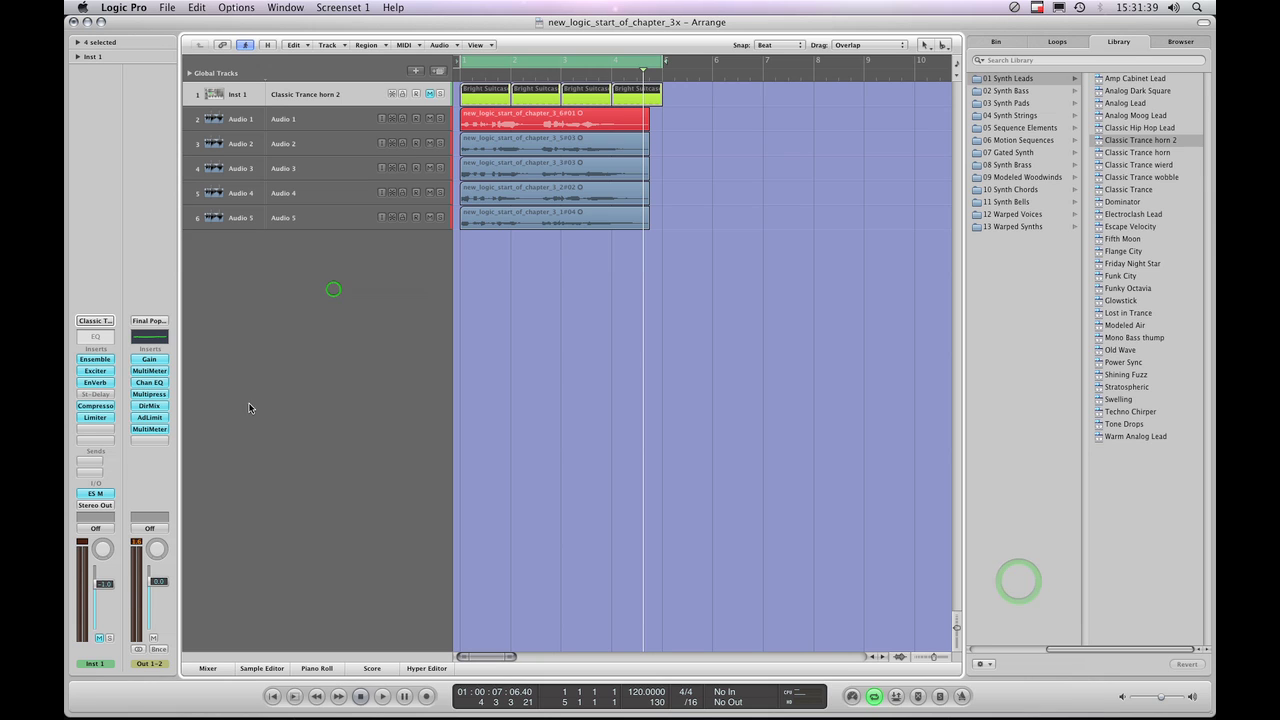
{"action": "left_click", "coordinate": [161, 290]}
{"action": "left_click", "coordinate": [159, 288]}
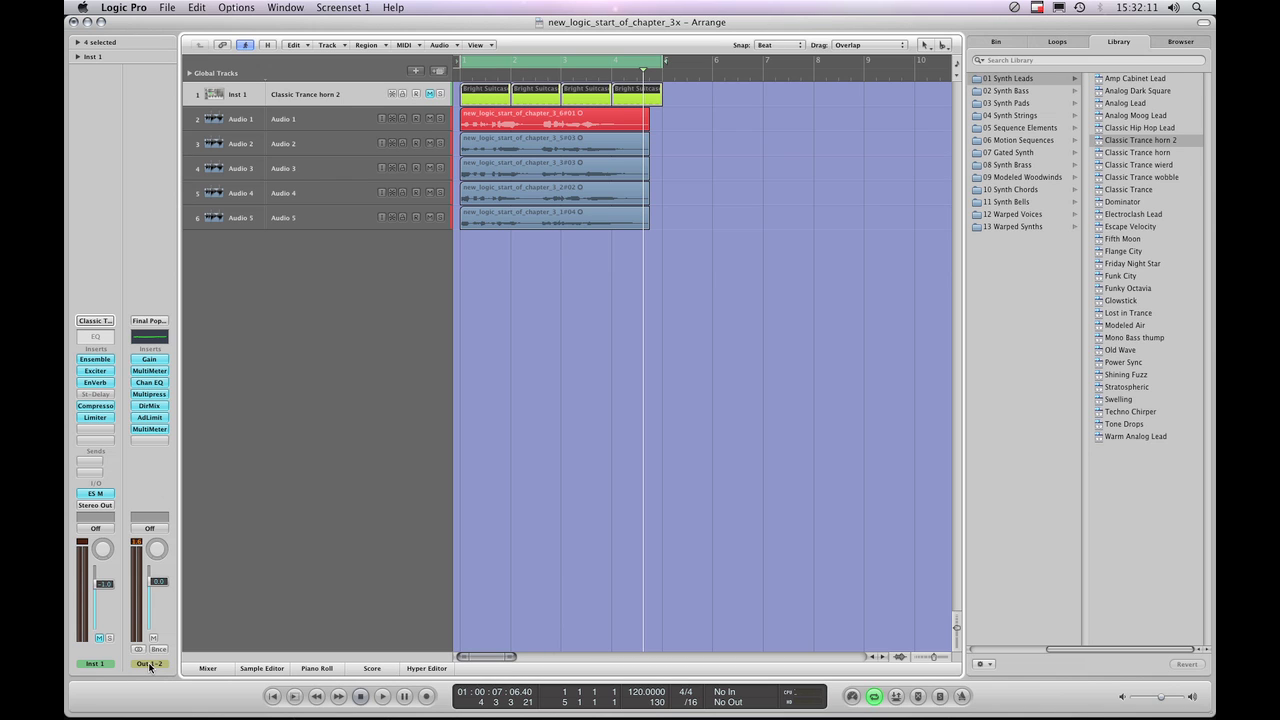
{"action": "left_click", "coordinate": [146, 493]}
- Show the Mixer and select the Master channel strip
{"action": "left_click", "coordinate": [209, 668]}
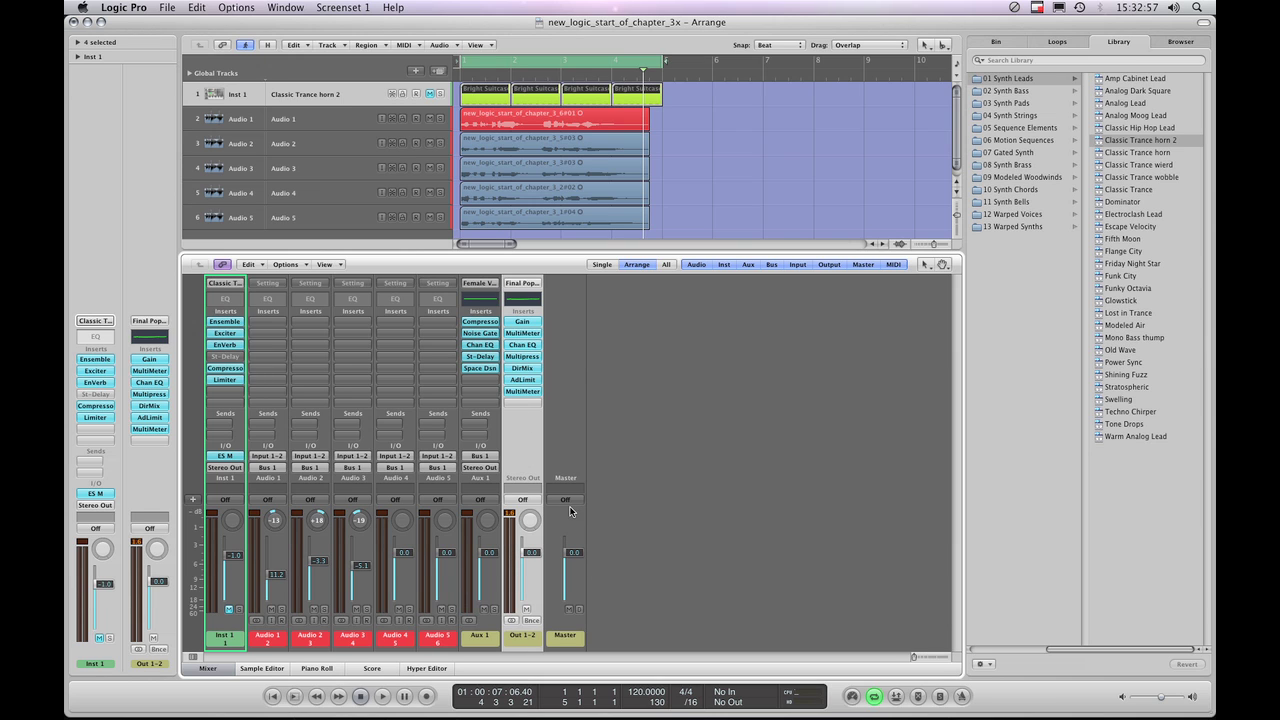
{"action": "left_click", "coordinate": [568, 456]}
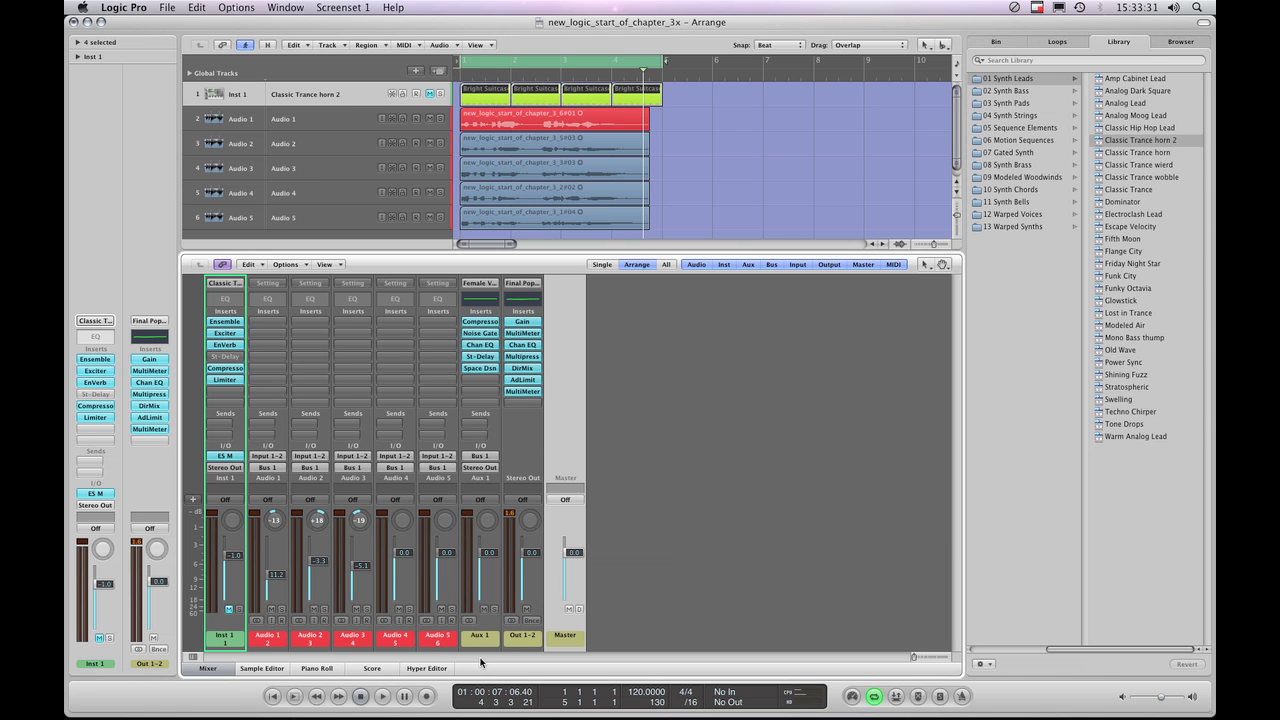
- Start playback, lower the Master fader to its minimum and reset it to 0.0
{"action": "left_click", "coordinate": [383, 697]}
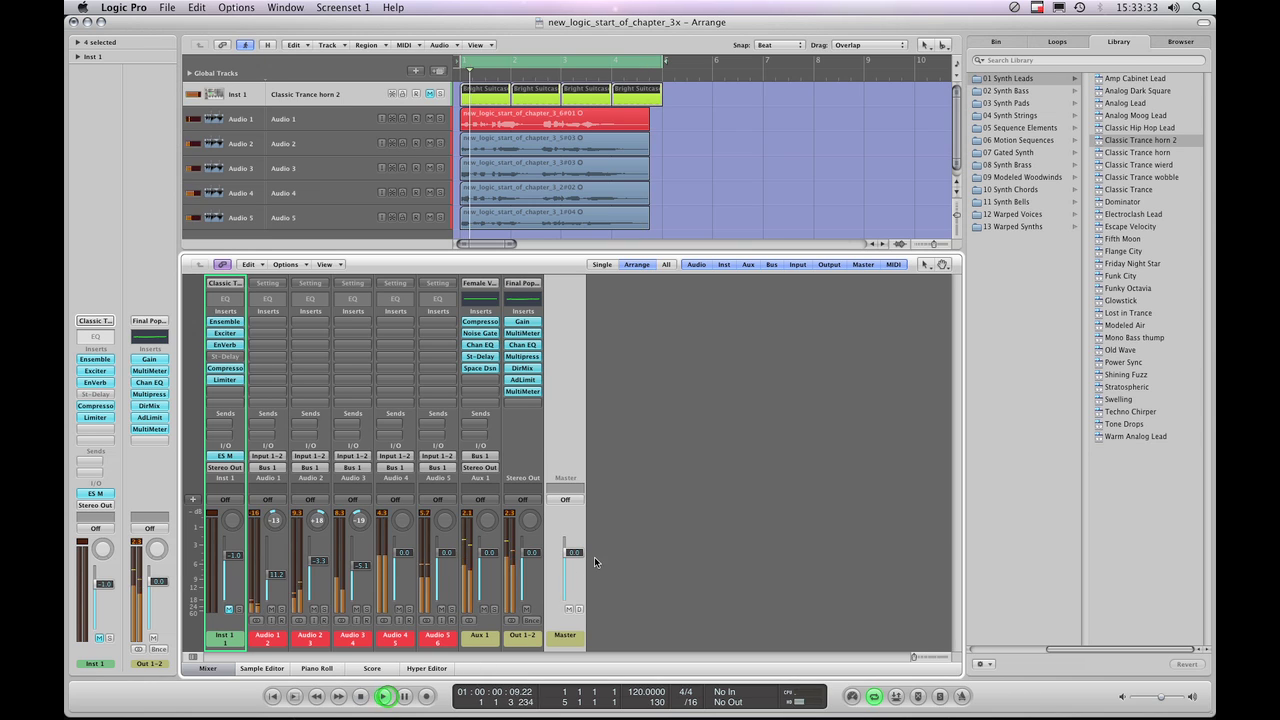
{"action": "left_click_drag", "start_coordinate": [576, 556], "coordinate": [574, 596]}
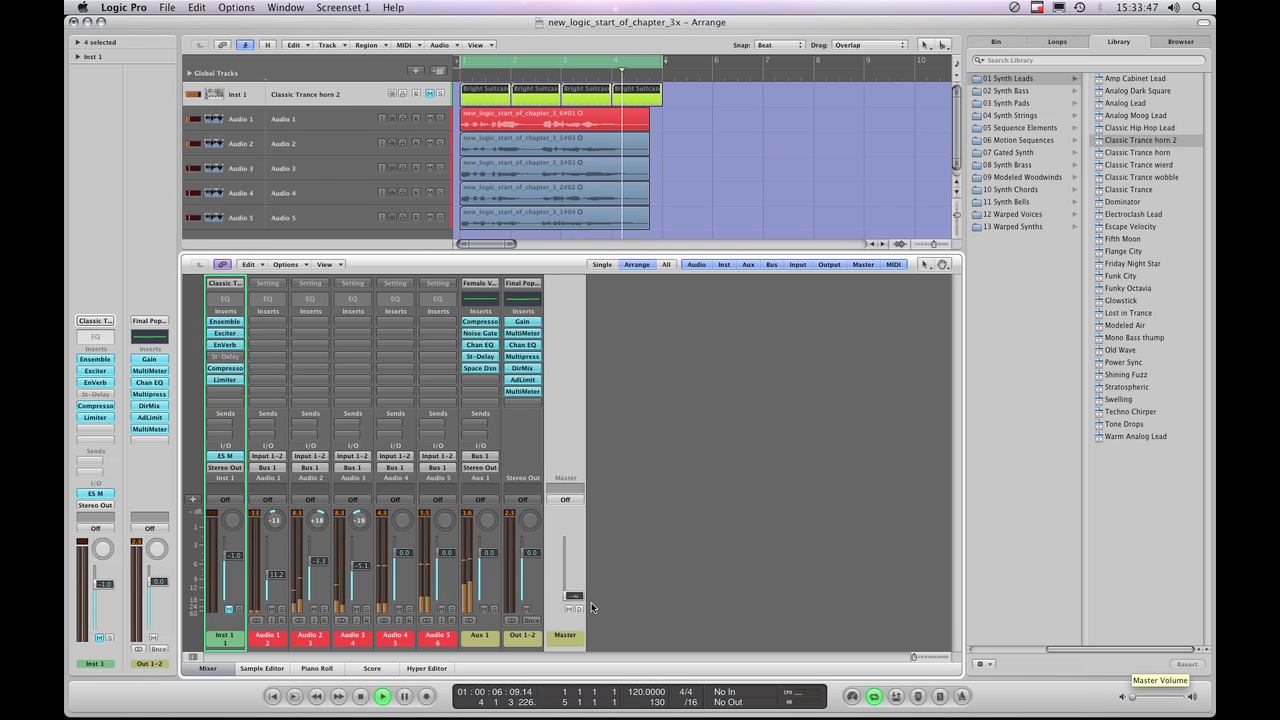
{"action": "left_click", "coordinate": [1134, 699]}
{"action": "left_click_drag", "start_coordinate": [566, 595], "coordinate": [566, 591]}
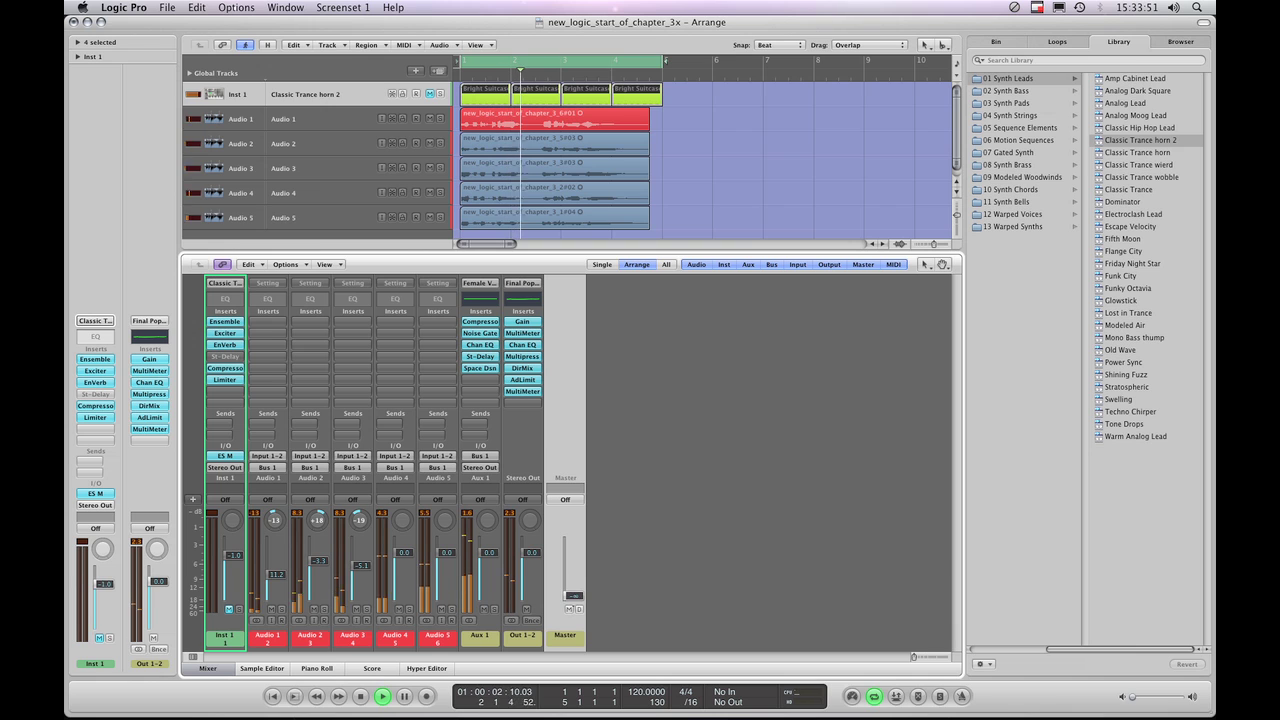
{"action": "left_click_drag", "start_coordinate": [1160, 697], "coordinate": [1142, 692]}
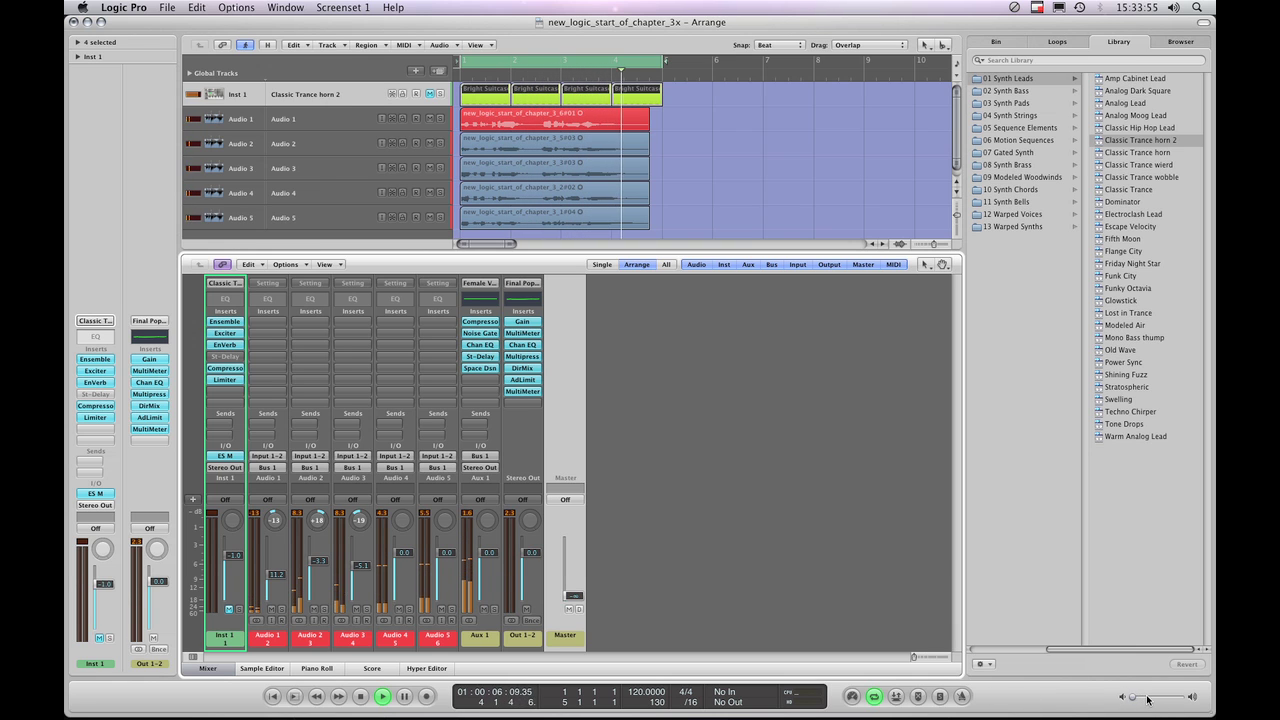
{"action": "left_click", "coordinate": [574, 596]}
{"action": "left_click", "coordinate": [574, 596], "text": "alt"}
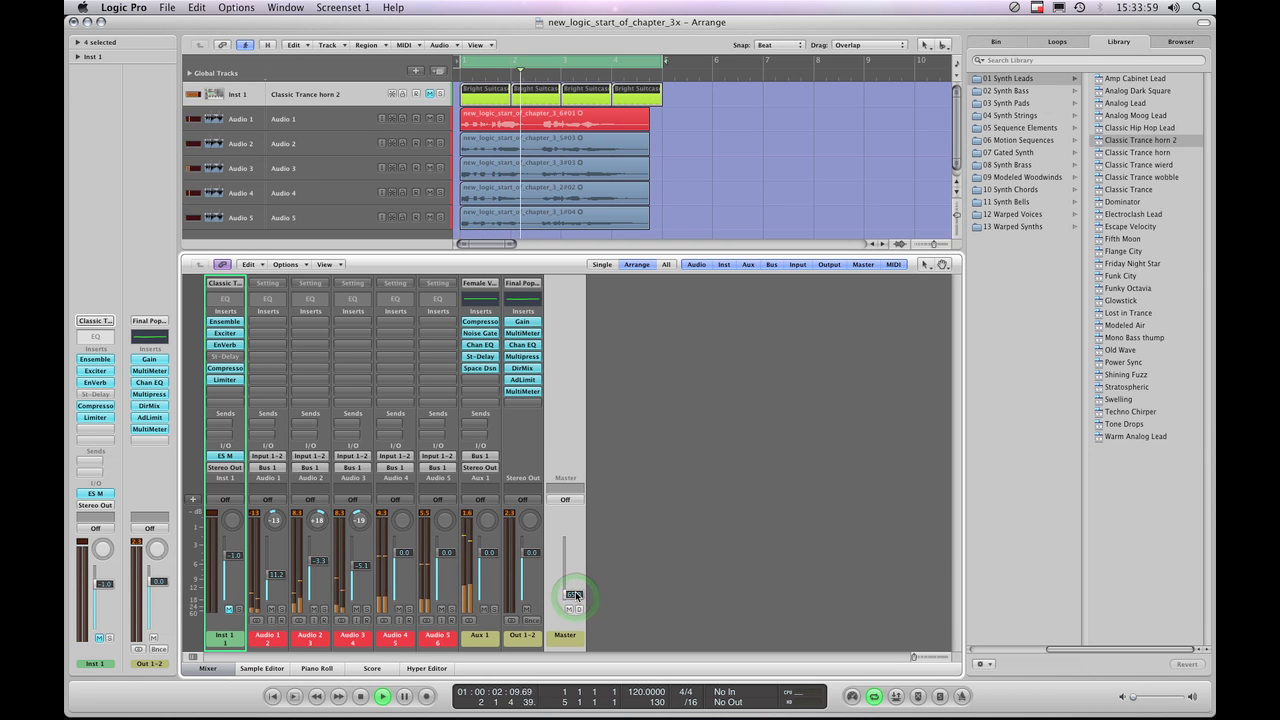
- Switch the Master channel's Dim and Mute on and off again, and stop playback
{"action": "left_click", "coordinate": [579, 609]}
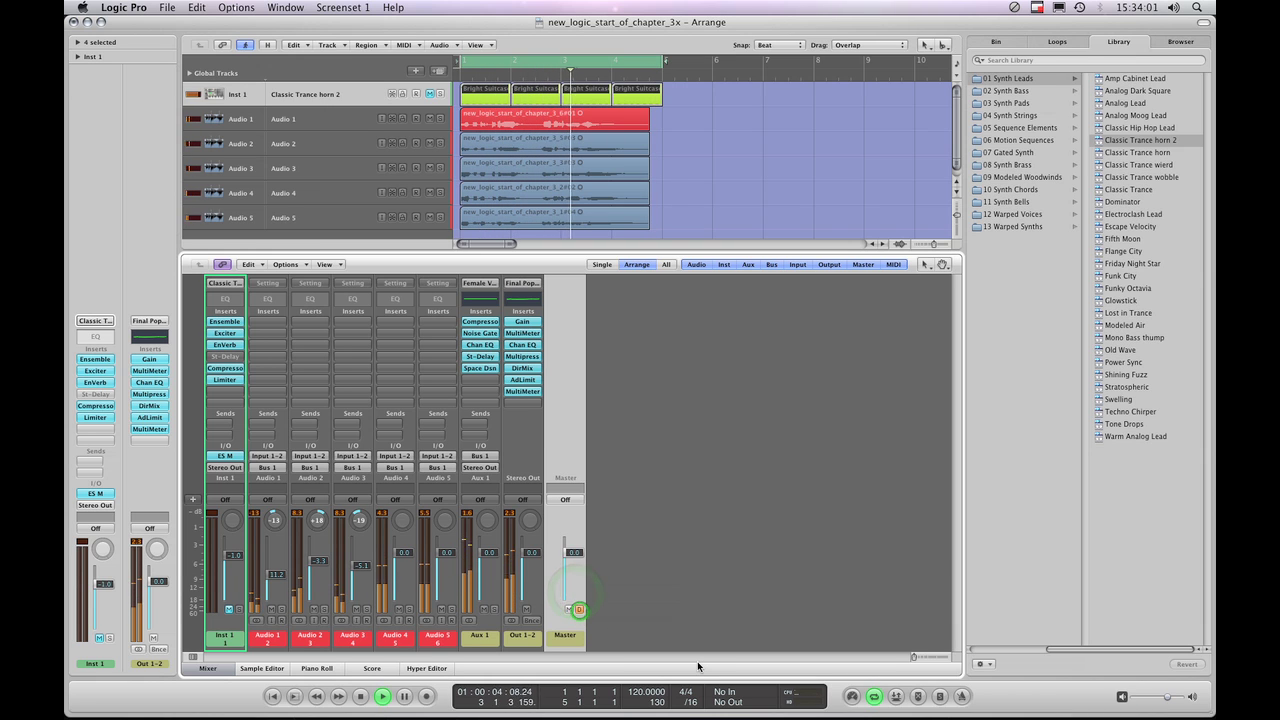
{"action": "left_click", "coordinate": [568, 610]}
{"action": "left_click", "coordinate": [568, 610]}
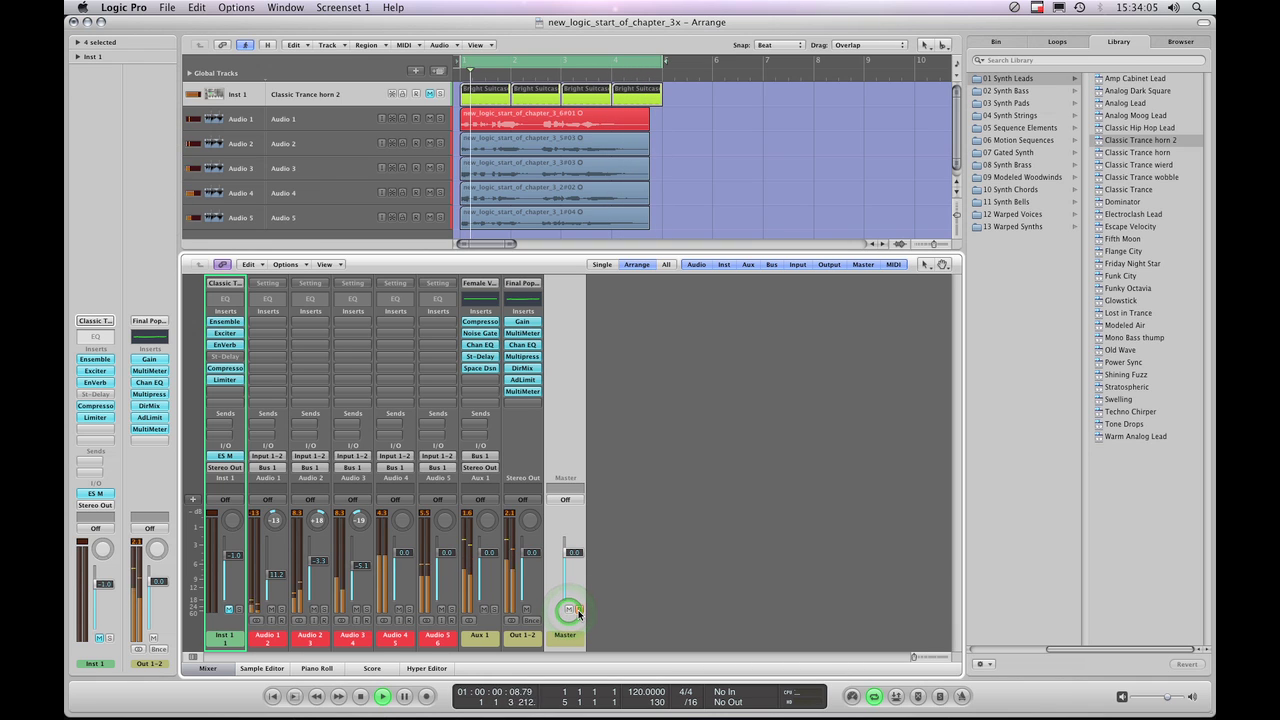
{"action": "left_click", "coordinate": [579, 609]}
{"action": "key", "text": "space"}
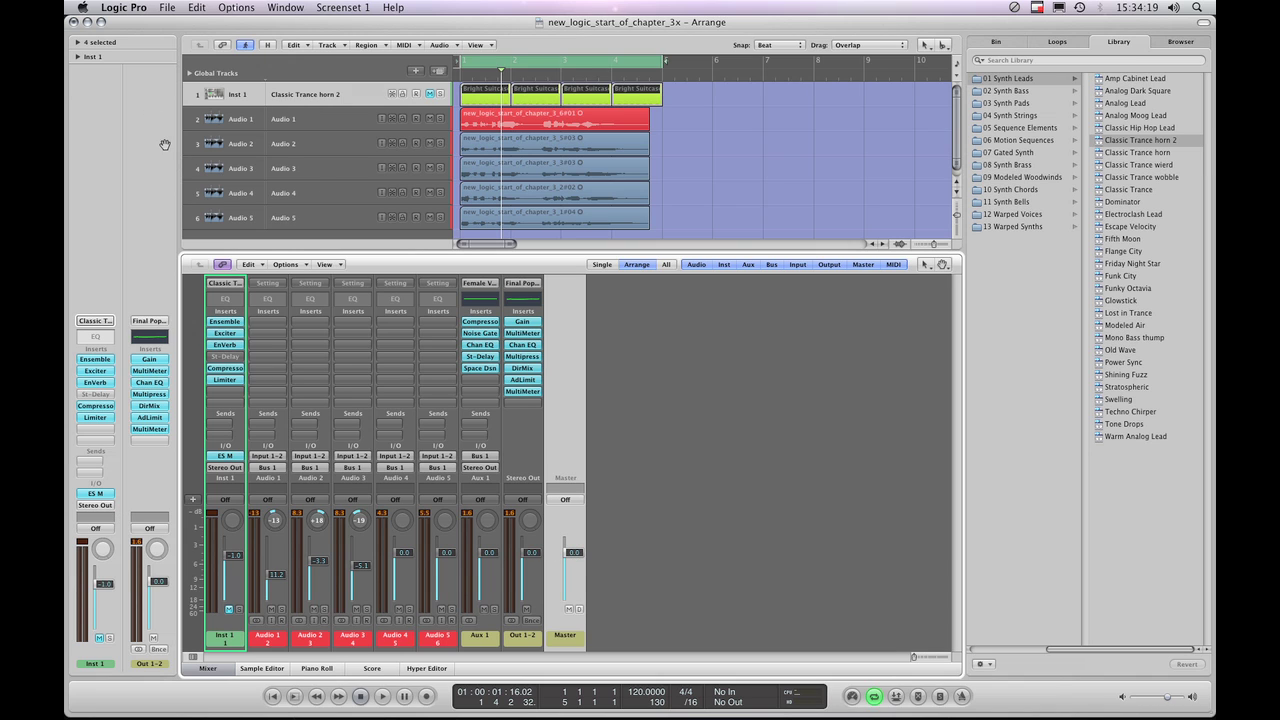
- Route the Inst 1 channel strip's output to Surround
{"action": "left_click", "coordinate": [86, 506]}
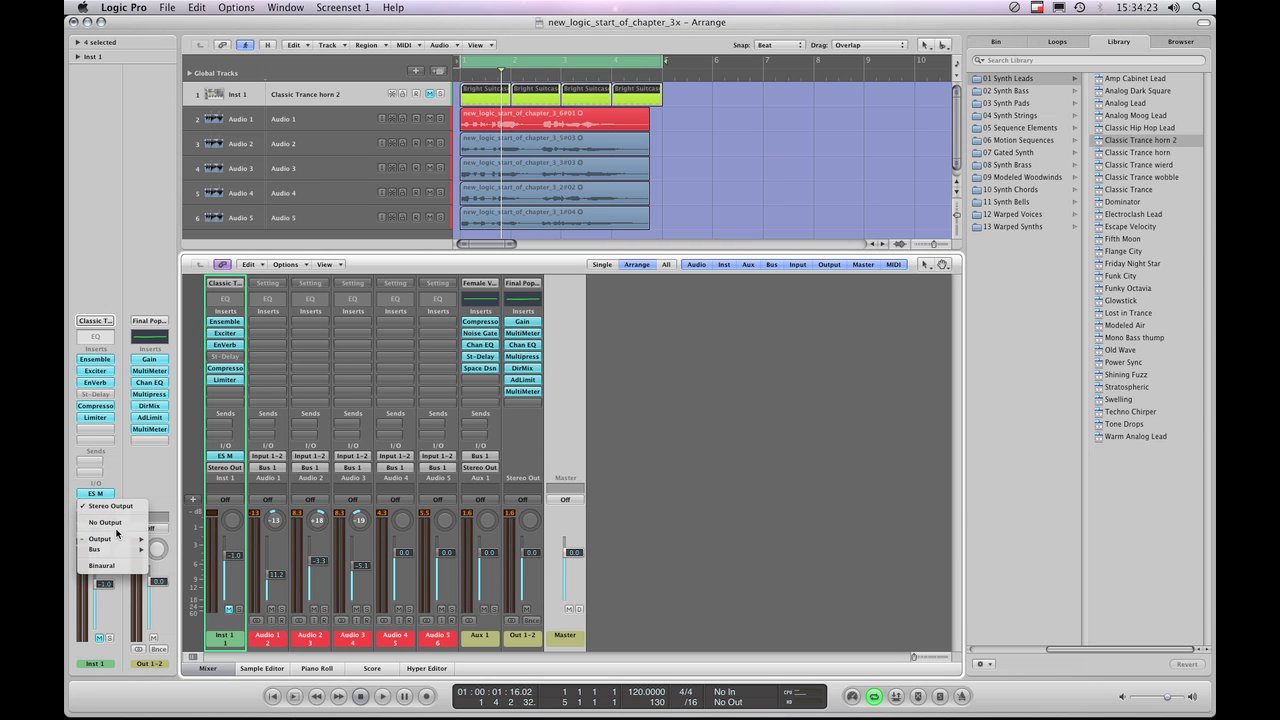
{"action": "mouse_move", "coordinate": [118, 539]}
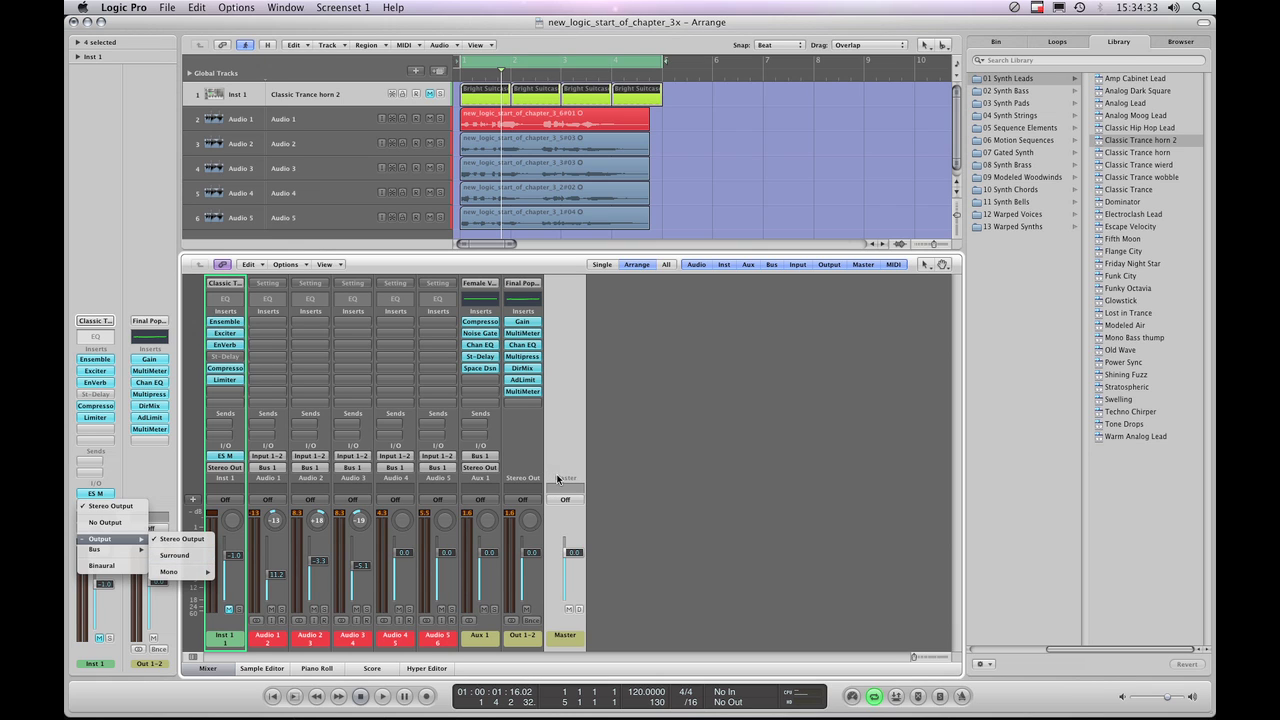
{"action": "left_click", "coordinate": [178, 557]}
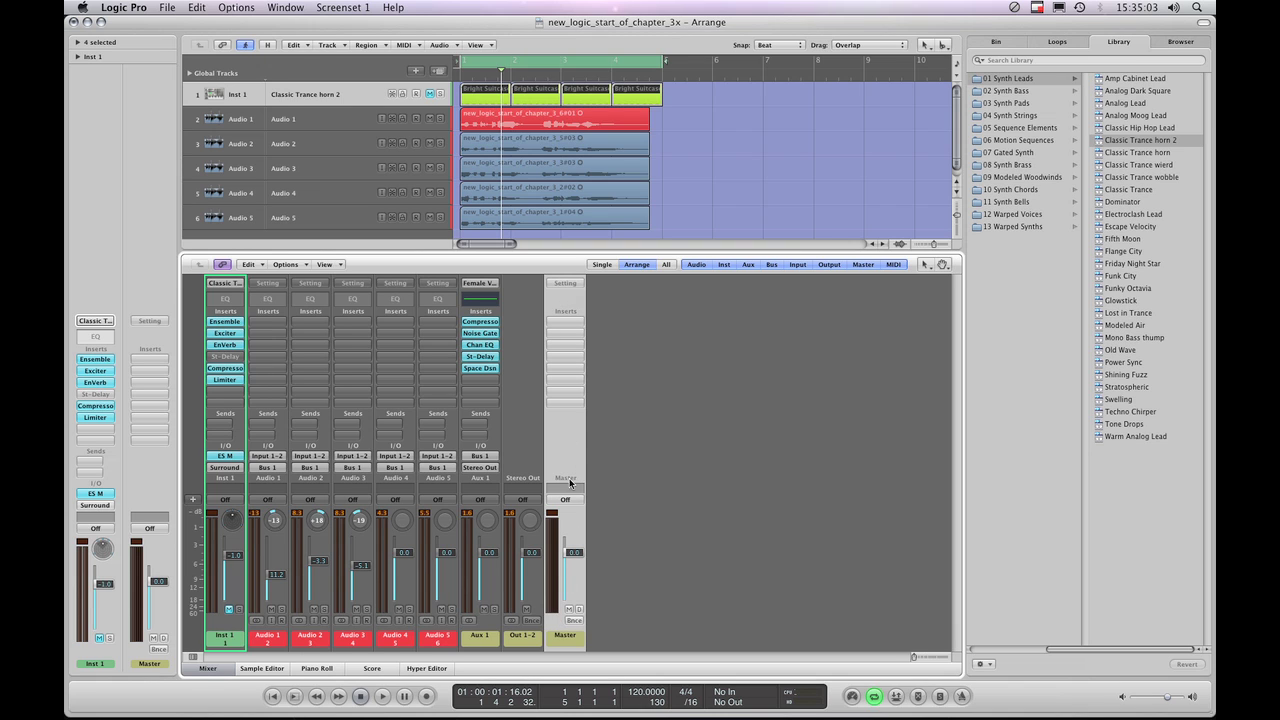
- Lower the Master fader during playback, stop the playback and reset the fader to 0.0
{"action": "left_click_drag", "start_coordinate": [573, 553], "coordinate": [573, 552]}
{"action": "left_click", "coordinate": [382, 697]}
{"action": "left_click_drag", "start_coordinate": [574, 550], "coordinate": [573, 564]}
{"action": "key", "text": "space"}
{"action": "left_click", "coordinate": [574, 556], "text": "alt"}
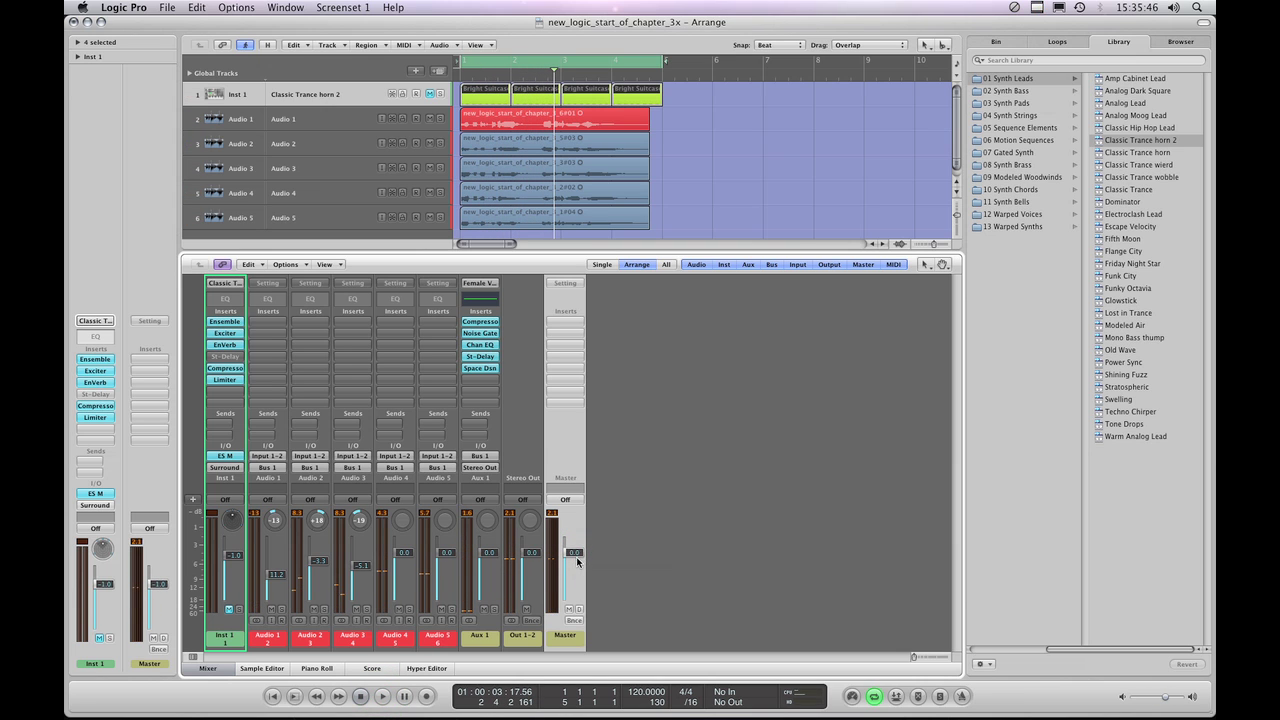
- Apply the Add Presence to Music setting from the Mastering Templates to the Master channel strip
{"action": "left_click", "coordinate": [562, 285]}
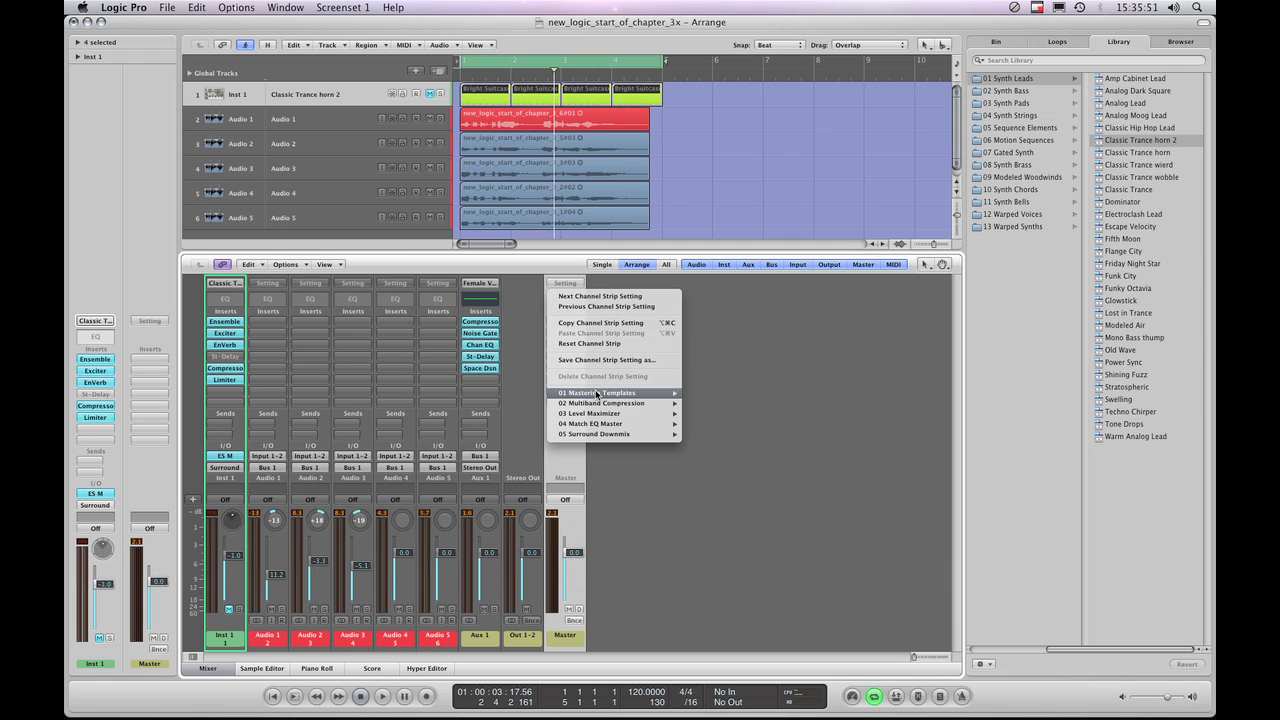
{"action": "mouse_move", "coordinate": [597, 394]}
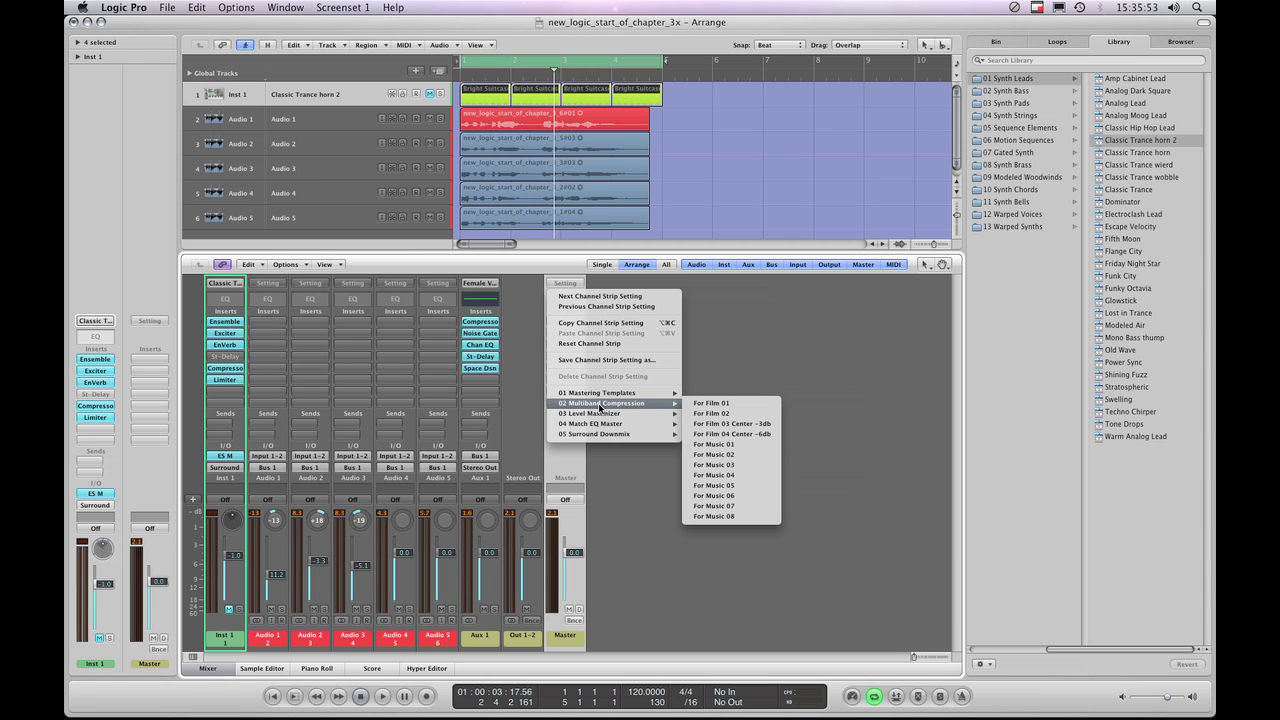
{"action": "mouse_move", "coordinate": [608, 436]}
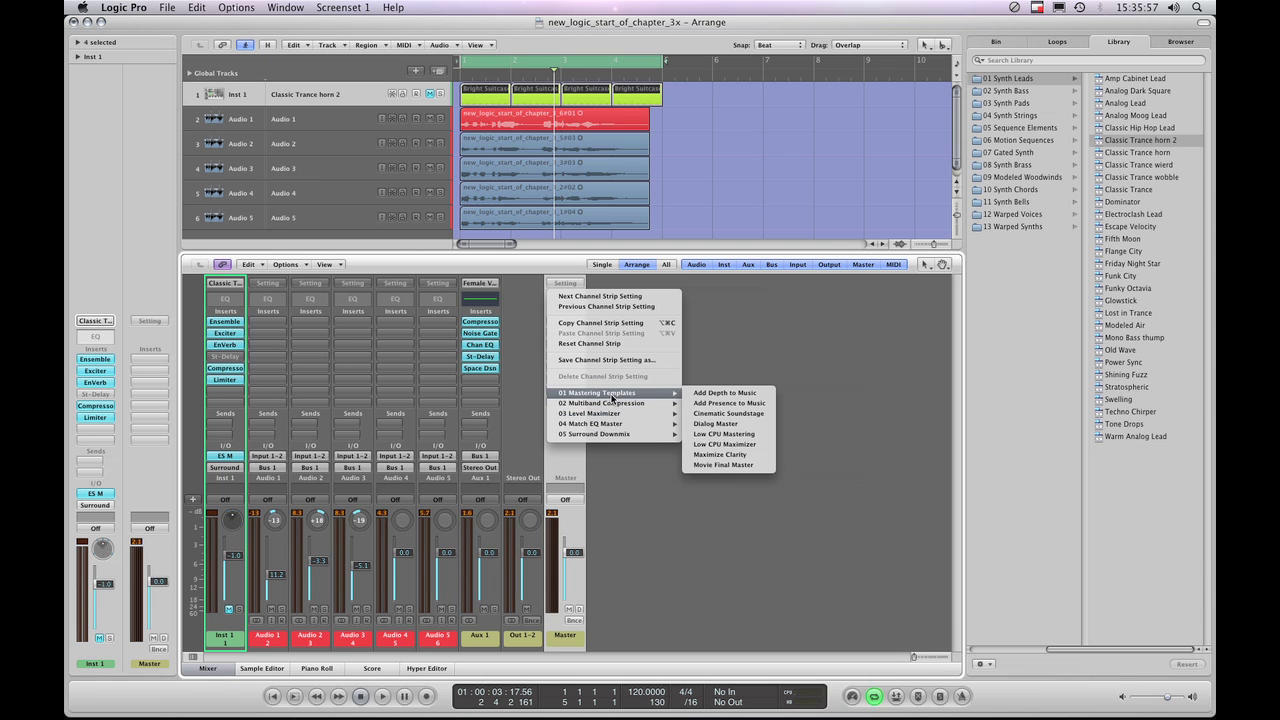
{"action": "left_click", "coordinate": [741, 403]}
- Lower the Master fader to about -1.9 and play the project
{"action": "left_click_drag", "start_coordinate": [573, 552], "coordinate": [576, 556]}
{"action": "key", "text": "space"}
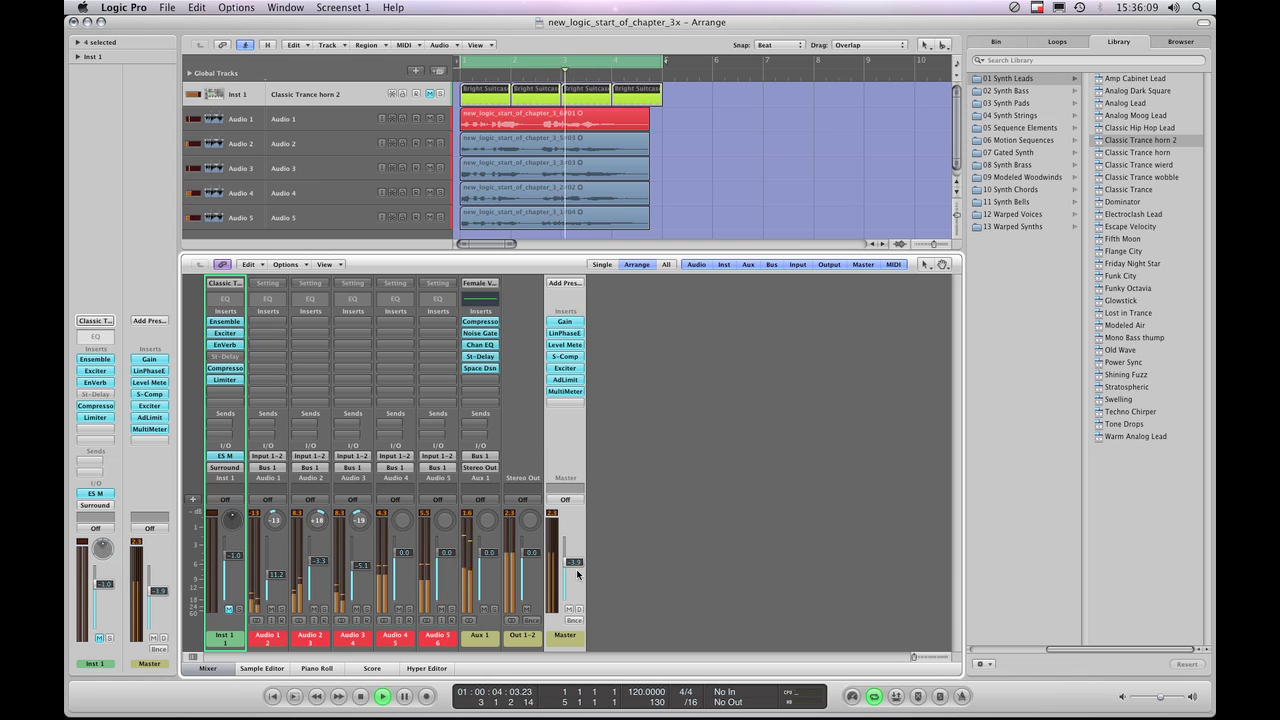
- Stop the playback and reset the Master channel strip, clearing its Add Presence to Music setting
{"action": "key", "text": "space"}
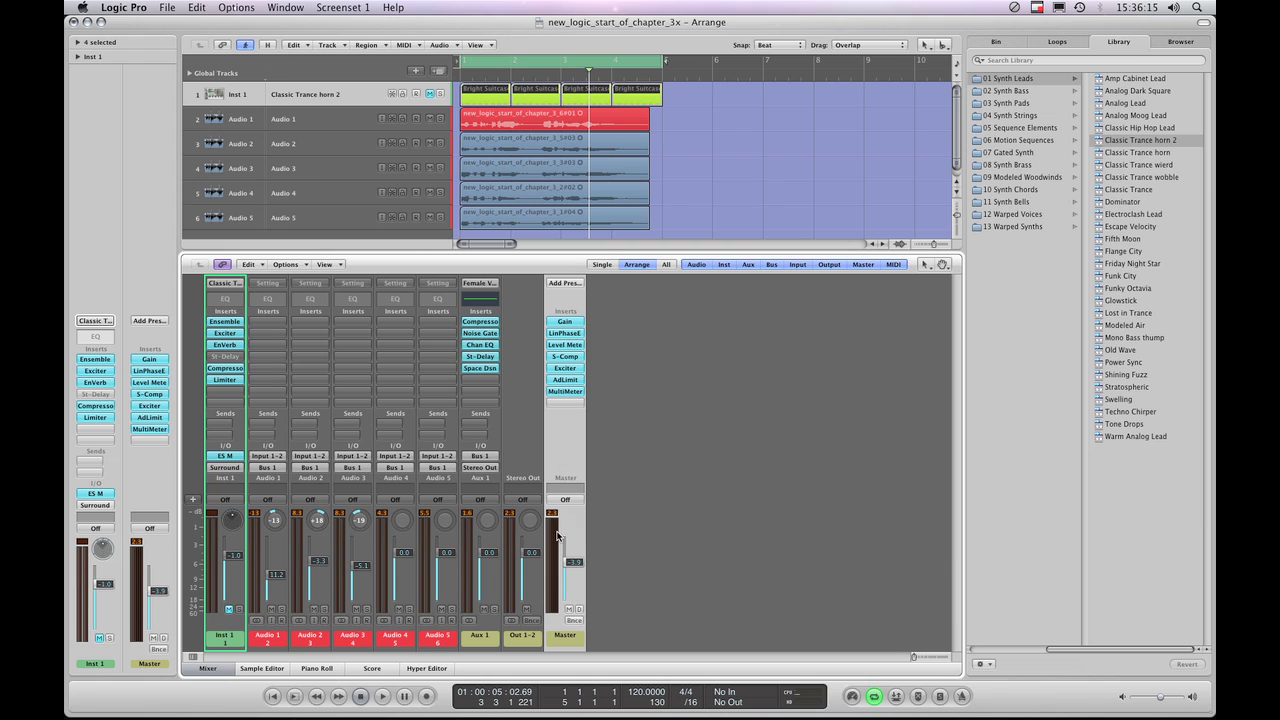
{"action": "left_click", "coordinate": [565, 284]}
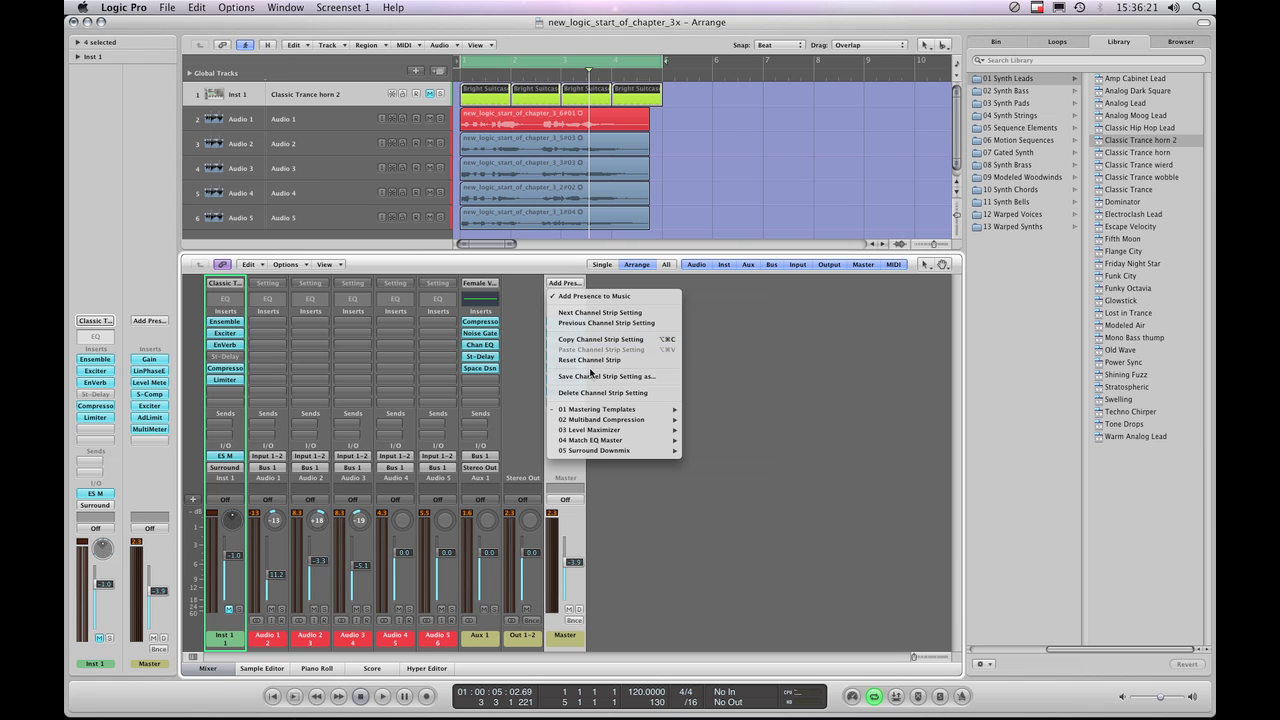
{"action": "left_click", "coordinate": [589, 361]}
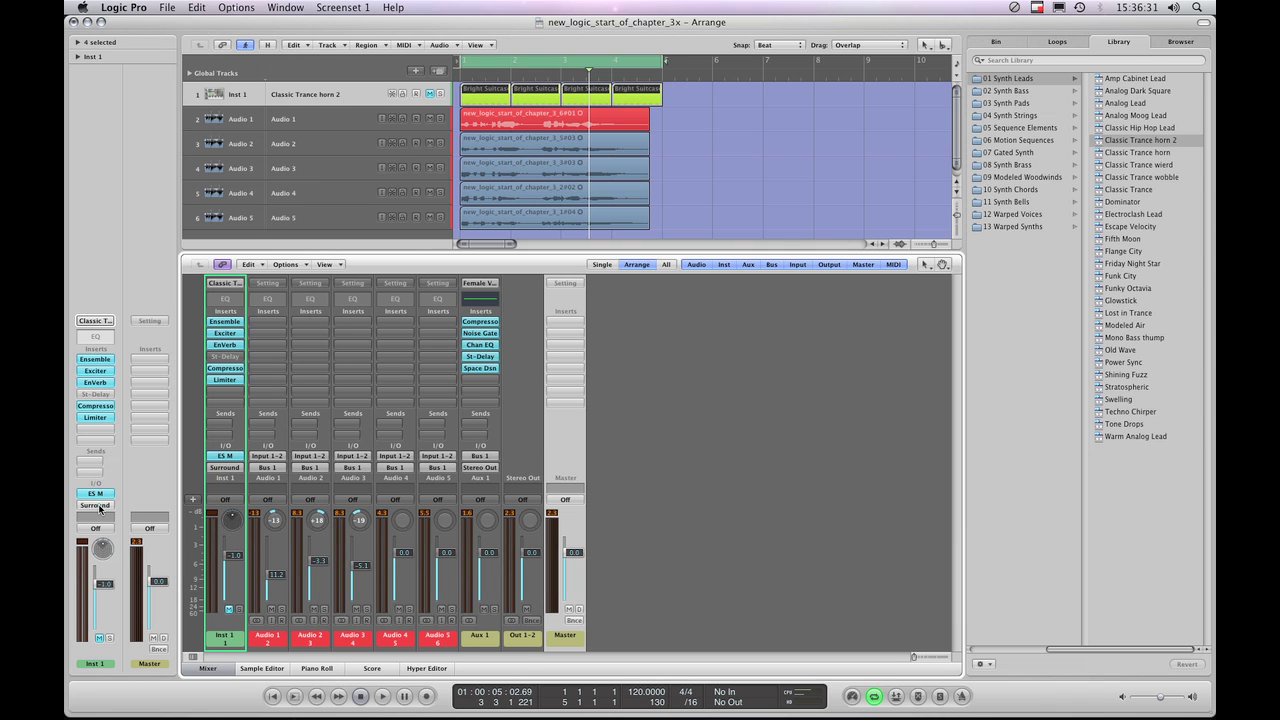
- Route the Inst 1 channel strip's output back to Stereo Out
{"action": "left_click", "coordinate": [98, 507]}
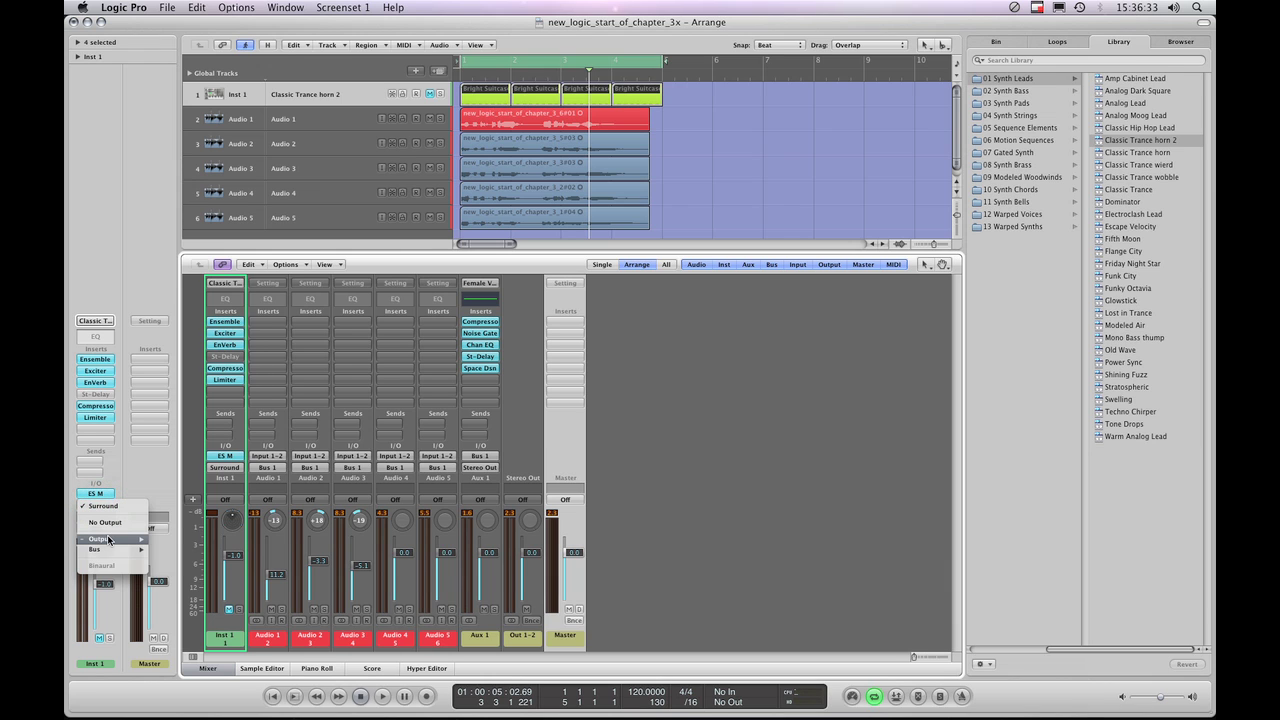
{"action": "mouse_move", "coordinate": [125, 539]}
{"action": "left_click", "coordinate": [178, 539]}
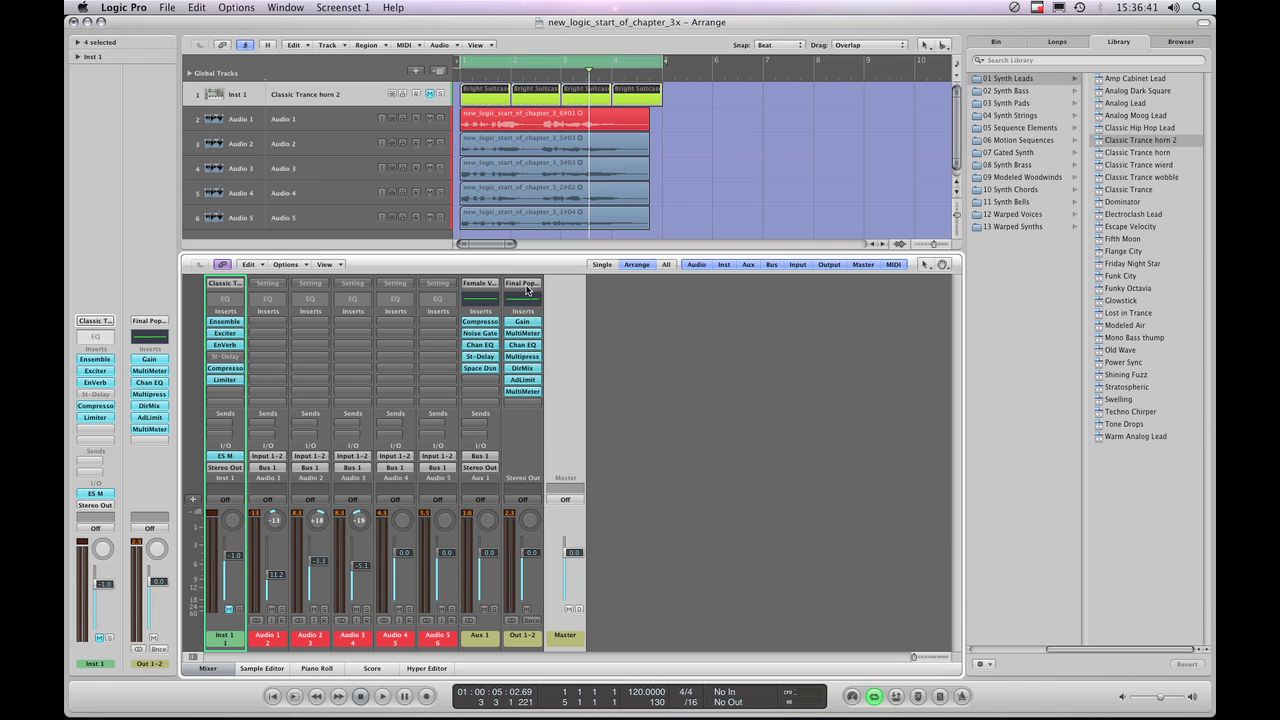
- Open the option for saving the stereo output's Final Pop Master Wide channel strip setting under a new name
{"action": "left_click", "coordinate": [147, 322]}
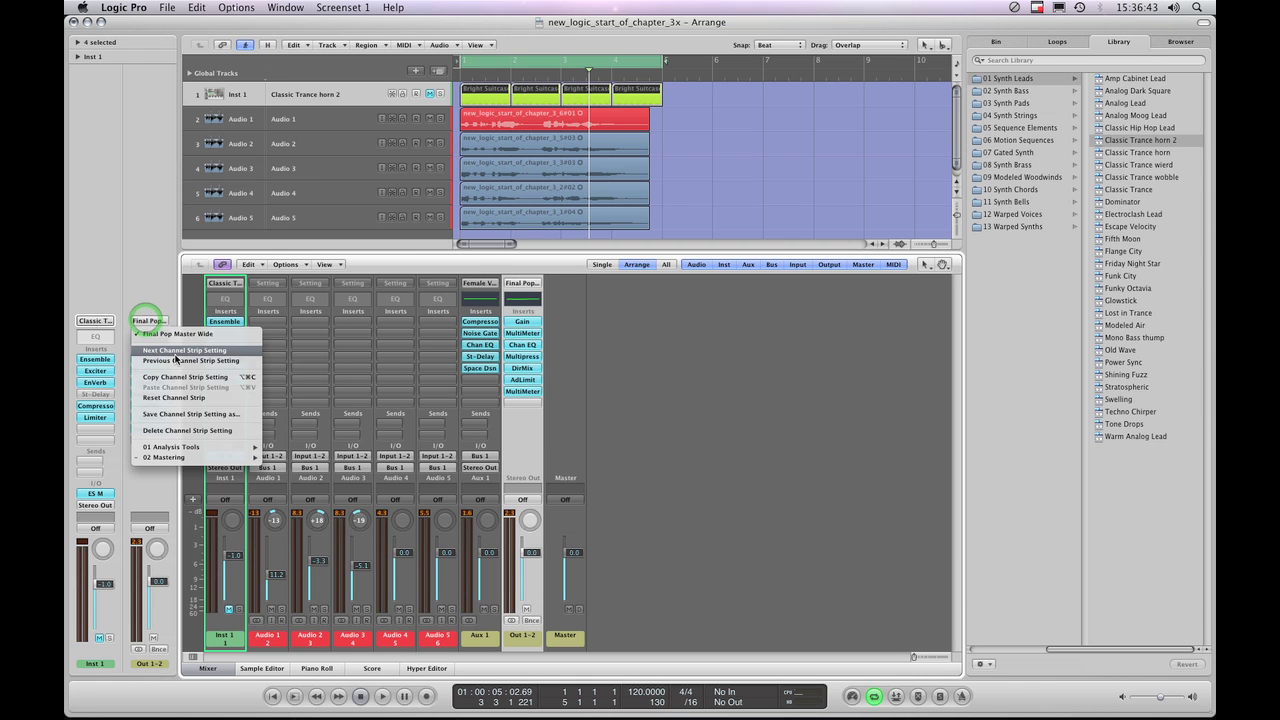
{"action": "left_click", "coordinate": [200, 418]}
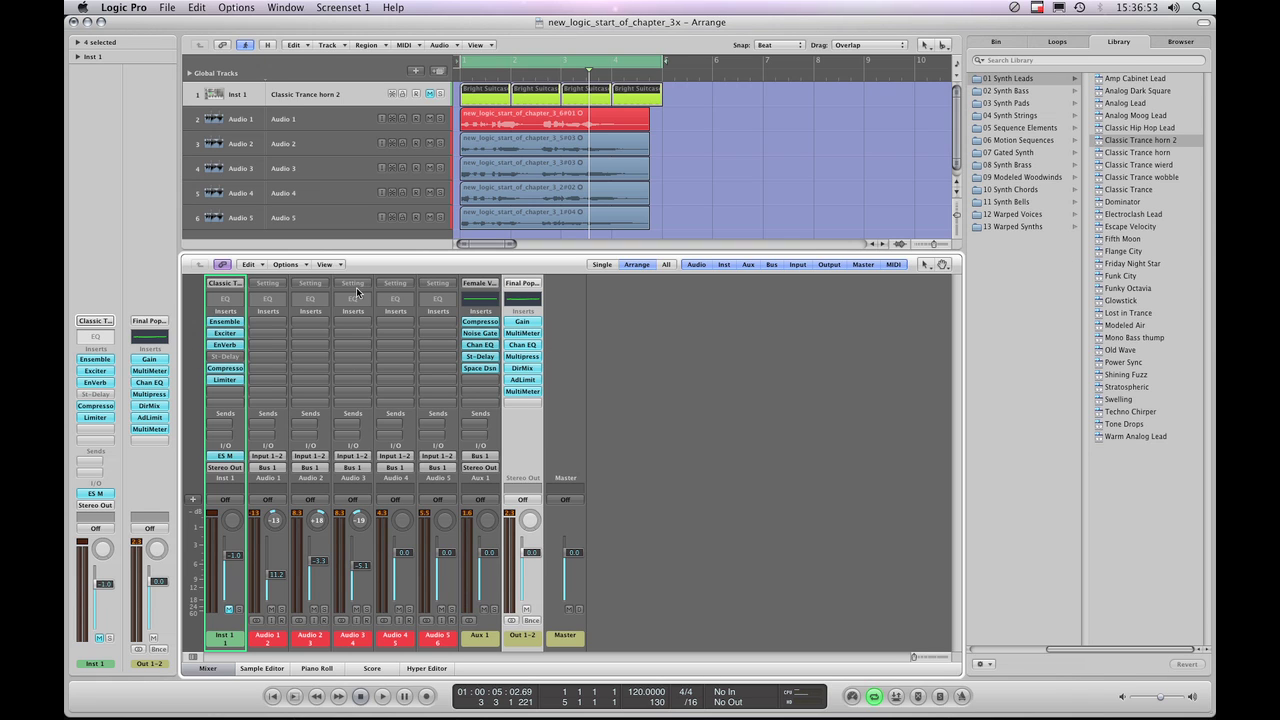
- Inspect the Gain and Channel EQ plug-ins on the stereo output, including the EQ's preset categories, and close both plug-in windows
{"action": "left_click", "coordinate": [151, 361]}
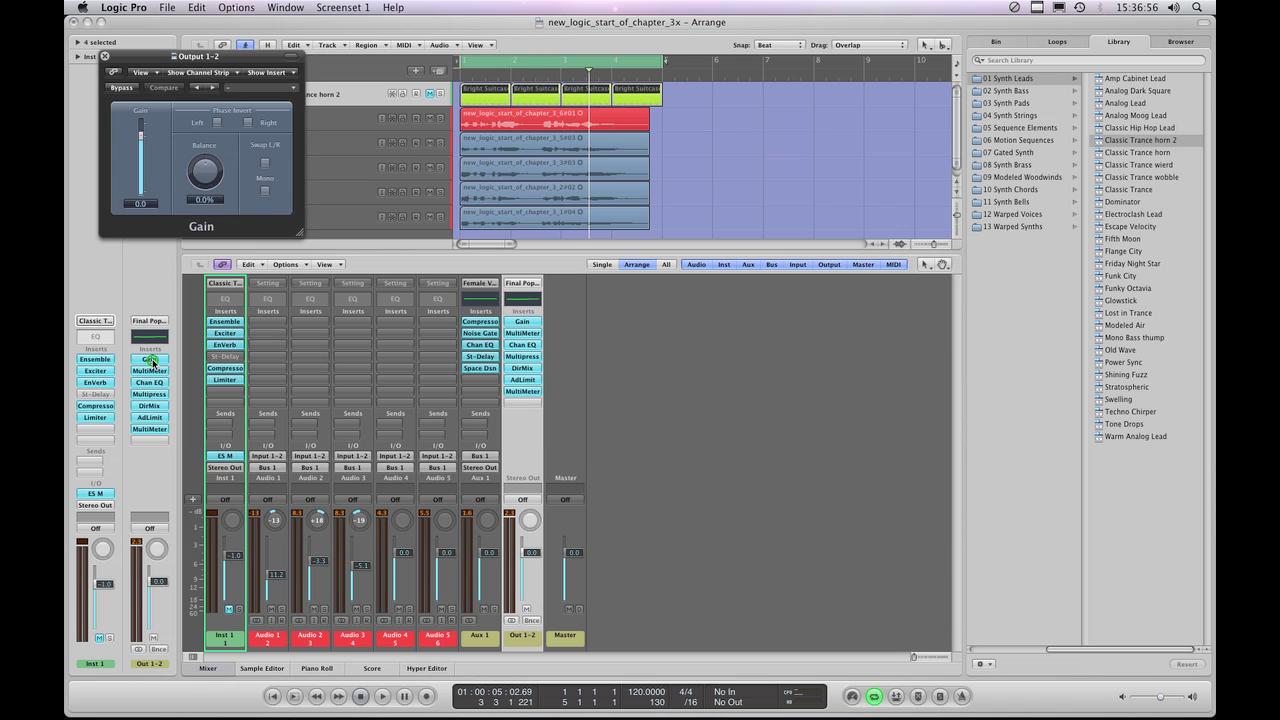
{"action": "left_click", "coordinate": [104, 56]}
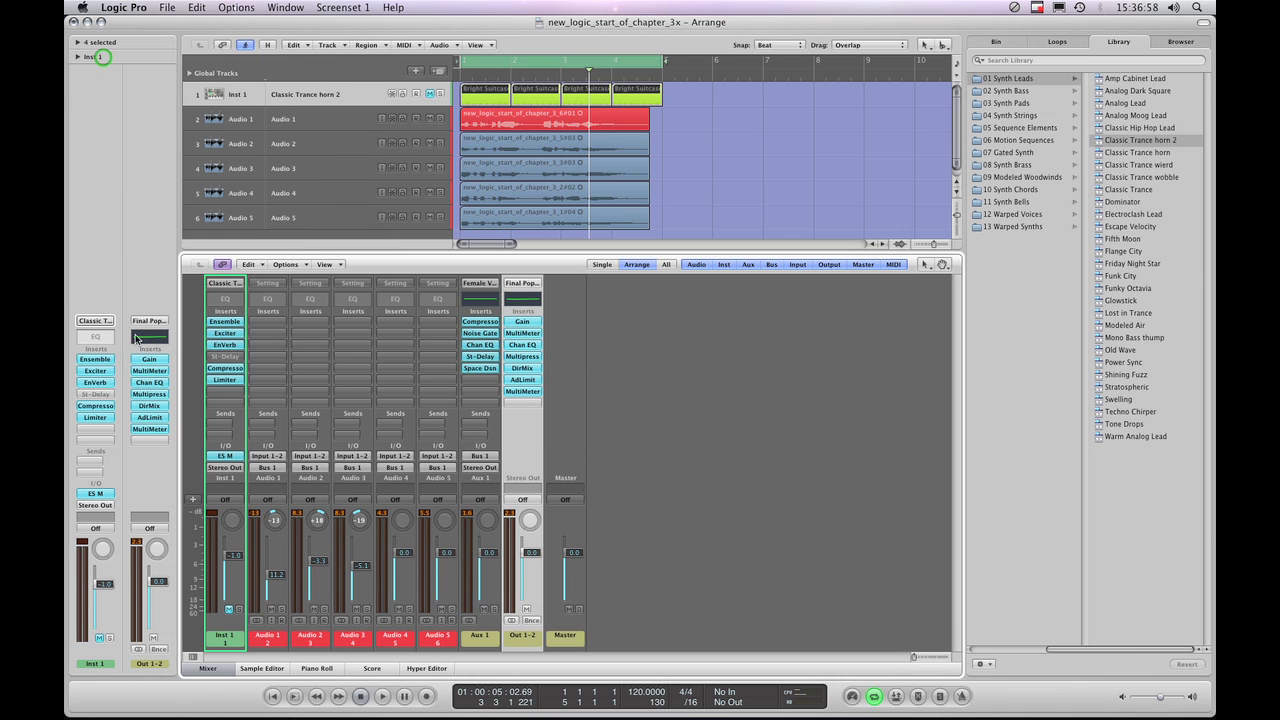
{"action": "left_click", "coordinate": [155, 384]}
{"action": "left_click_drag", "start_coordinate": [184, 56], "coordinate": [478, 192]}
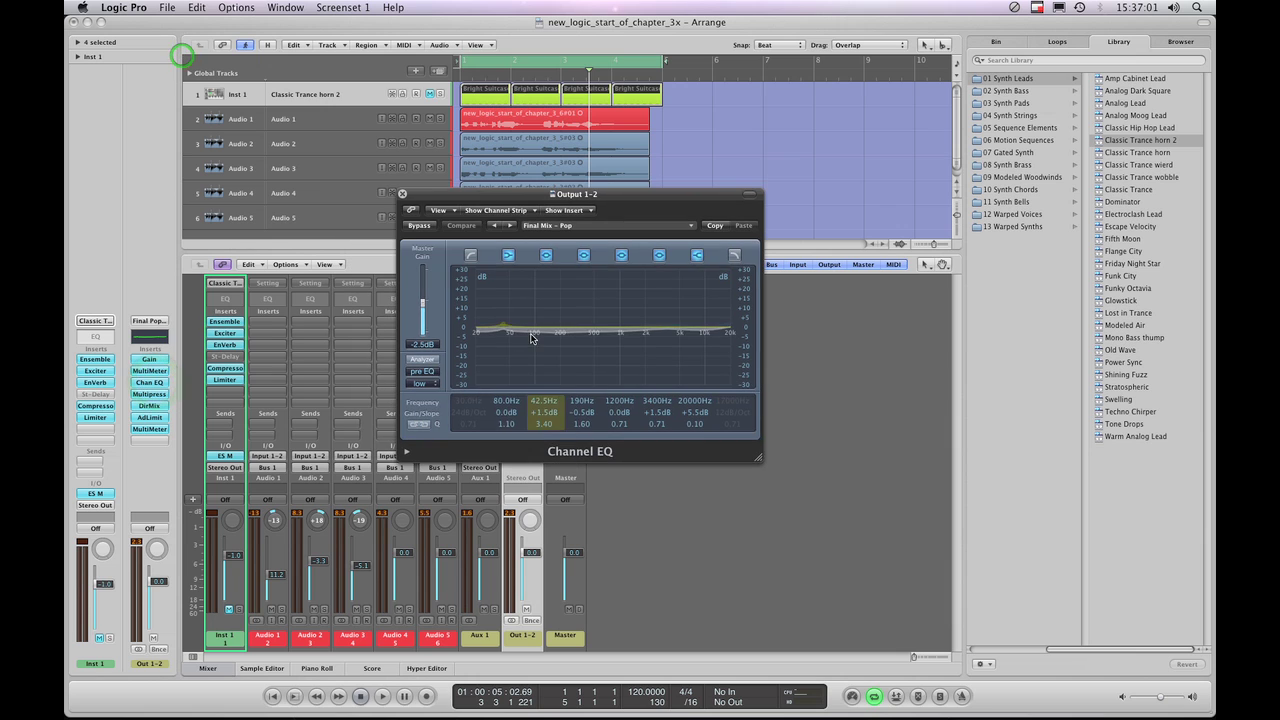
{"action": "left_click", "coordinate": [688, 225]}
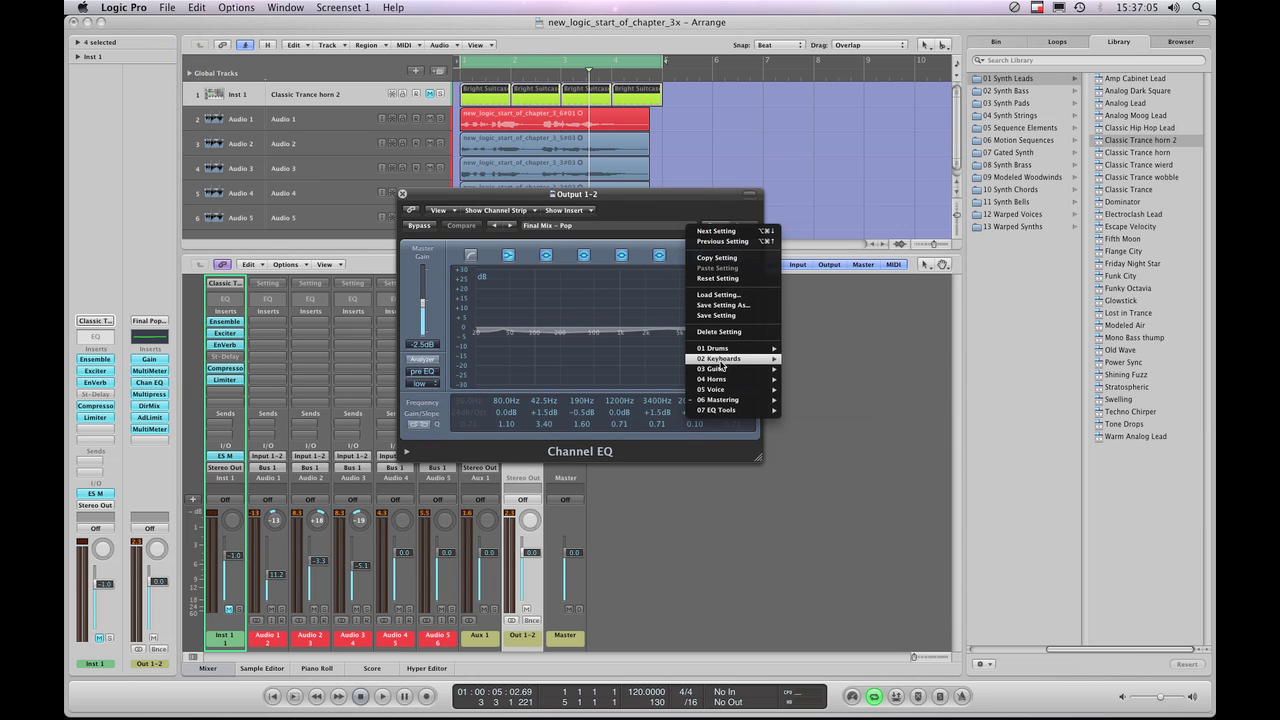
{"action": "left_click", "coordinate": [646, 222]}
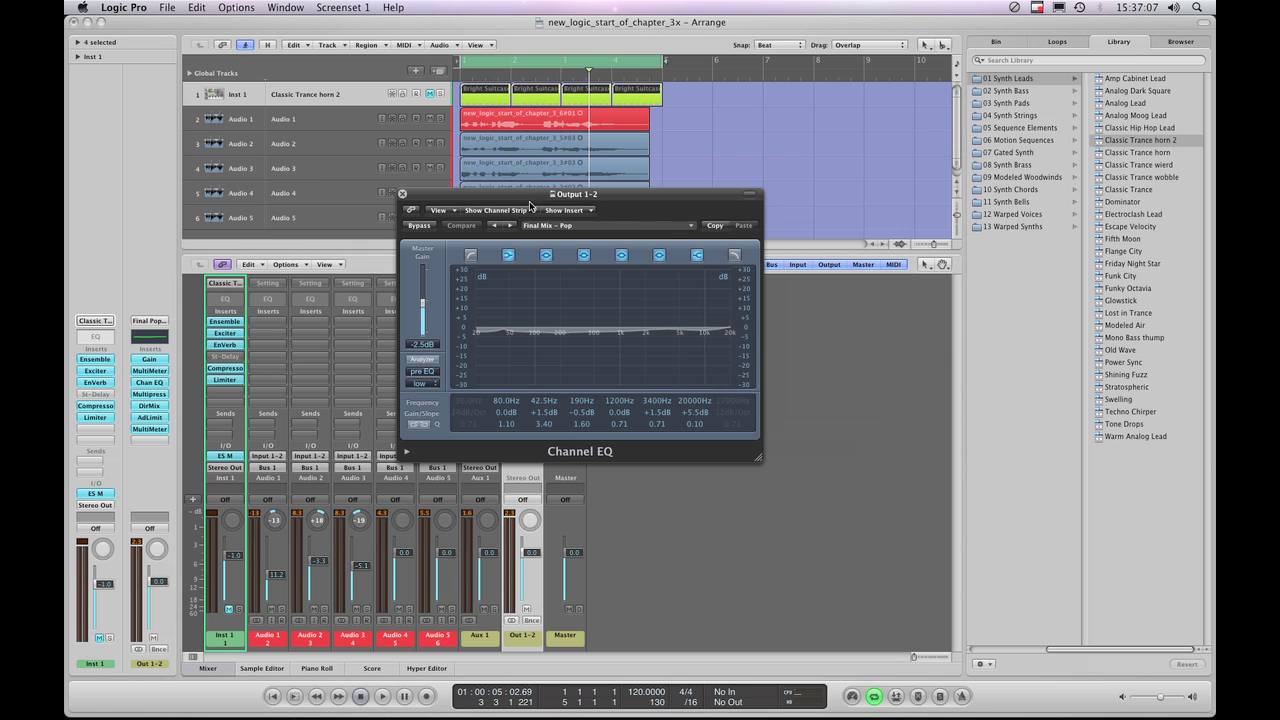
{"action": "left_click", "coordinate": [403, 195]}
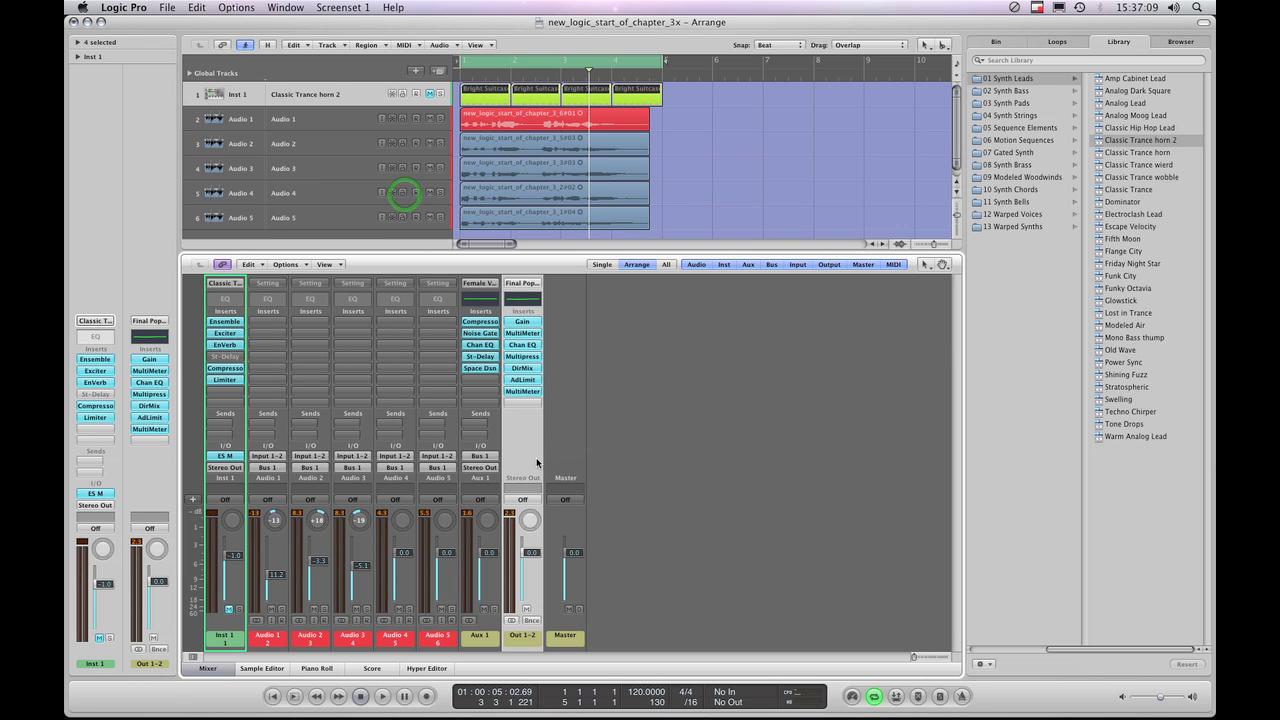
- Select the Master strip and the stereo output strip in turn, and close the Mixer
{"action": "left_click", "coordinate": [535, 459]}
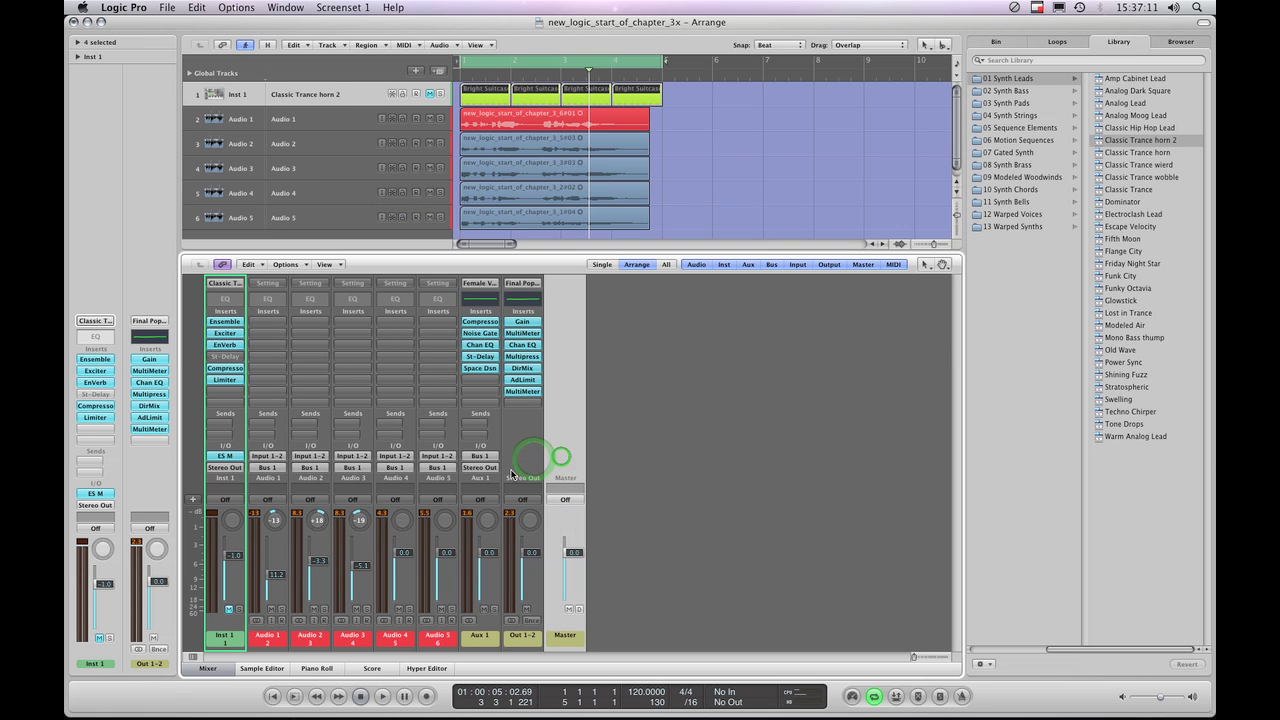
{"action": "left_click", "coordinate": [516, 467]}
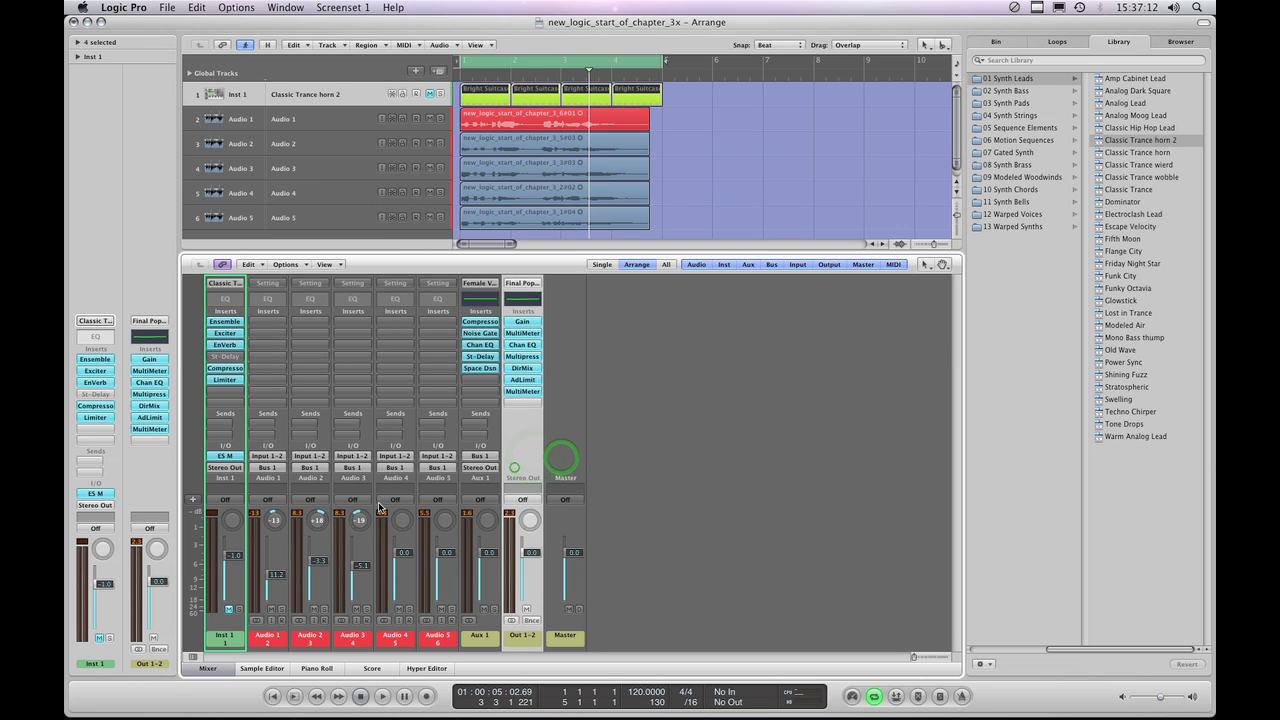
{"action": "left_click", "coordinate": [208, 668]}
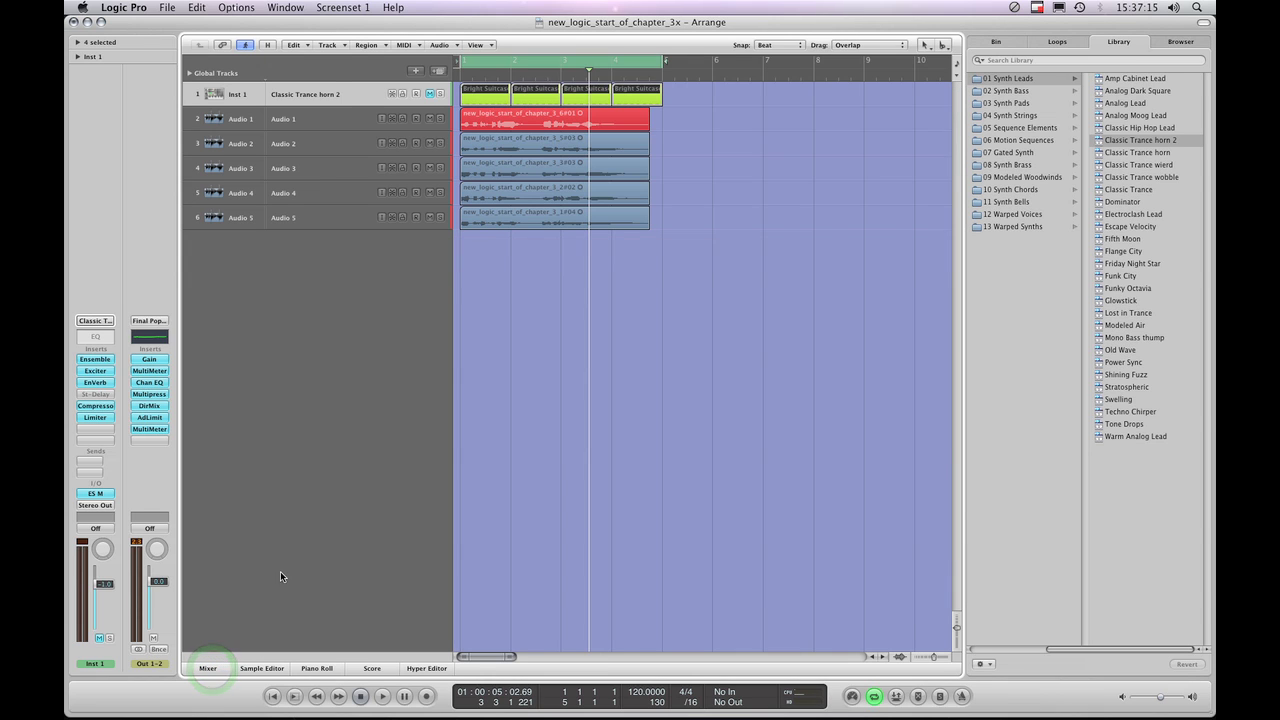
- Start saving Inst 1's channel strip setting and browse to Macintosh HD > Library > Application Support > Logic > Channel Strip Settings
{"action": "left_click", "coordinate": [95, 321]}
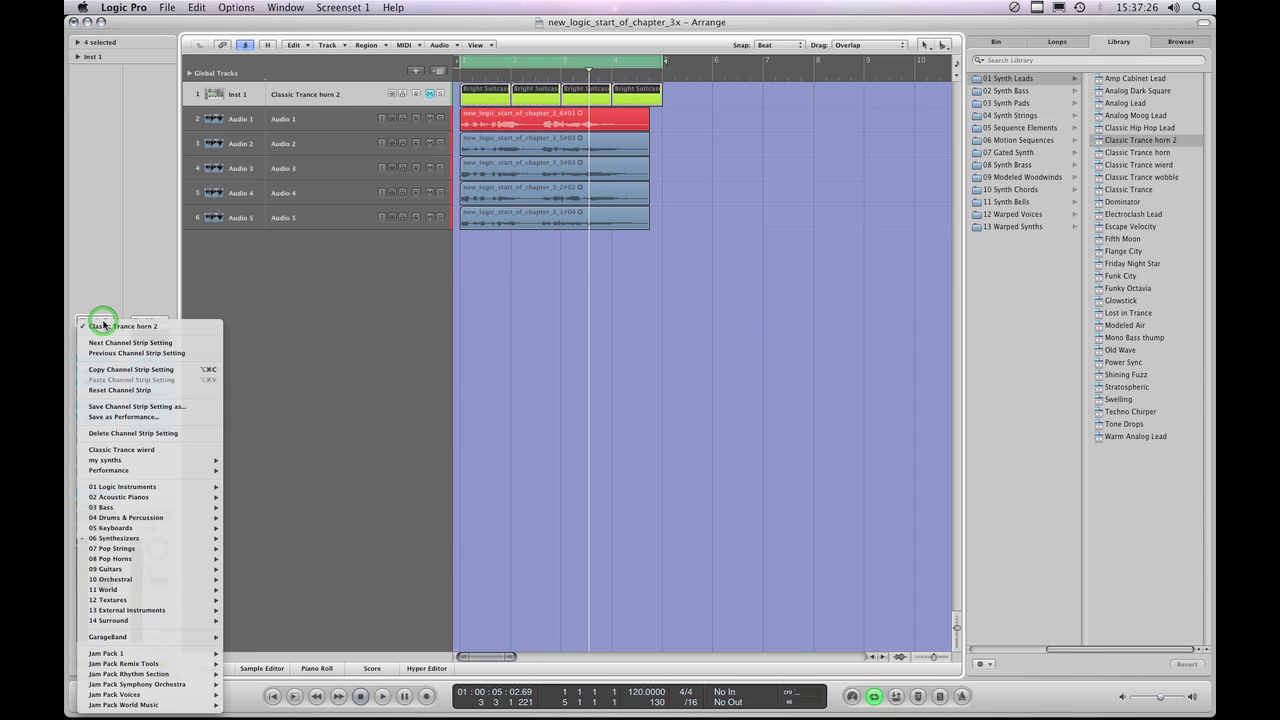
{"action": "left_click", "coordinate": [156, 407]}
{"action": "left_click_drag", "start_coordinate": [406, 59], "coordinate": [374, 86]}
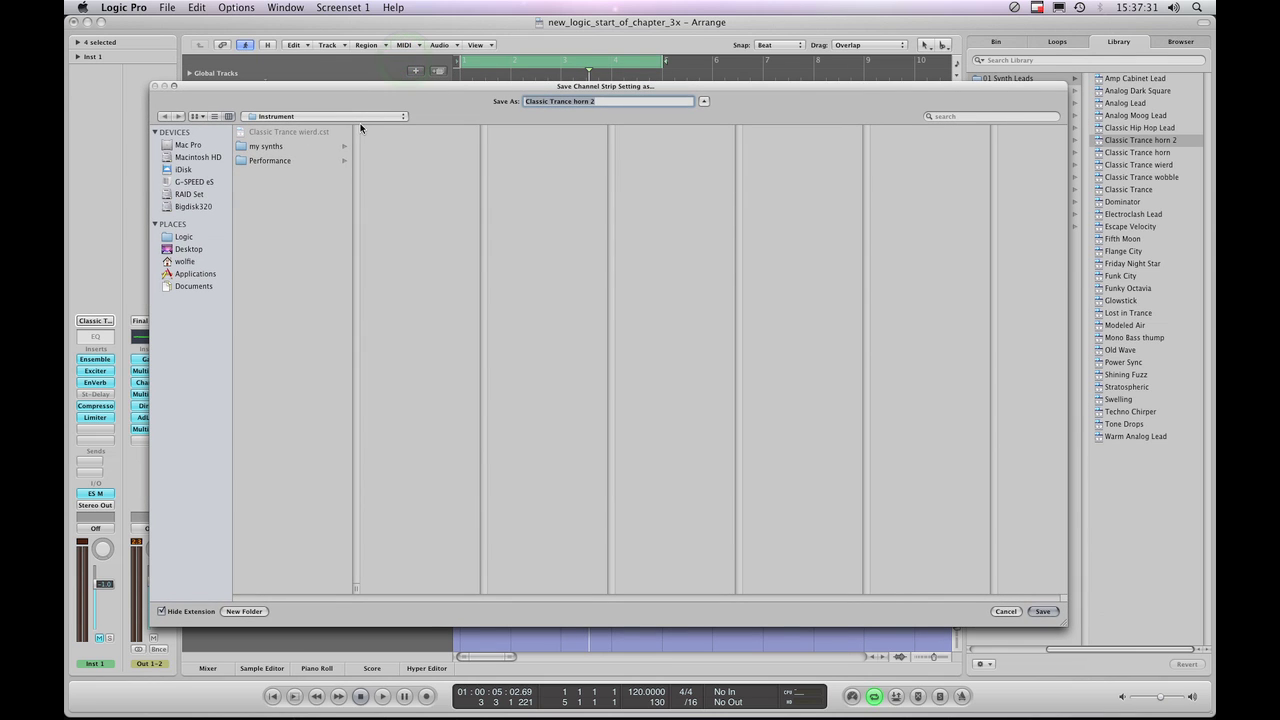
{"action": "left_click", "coordinate": [360, 117]}
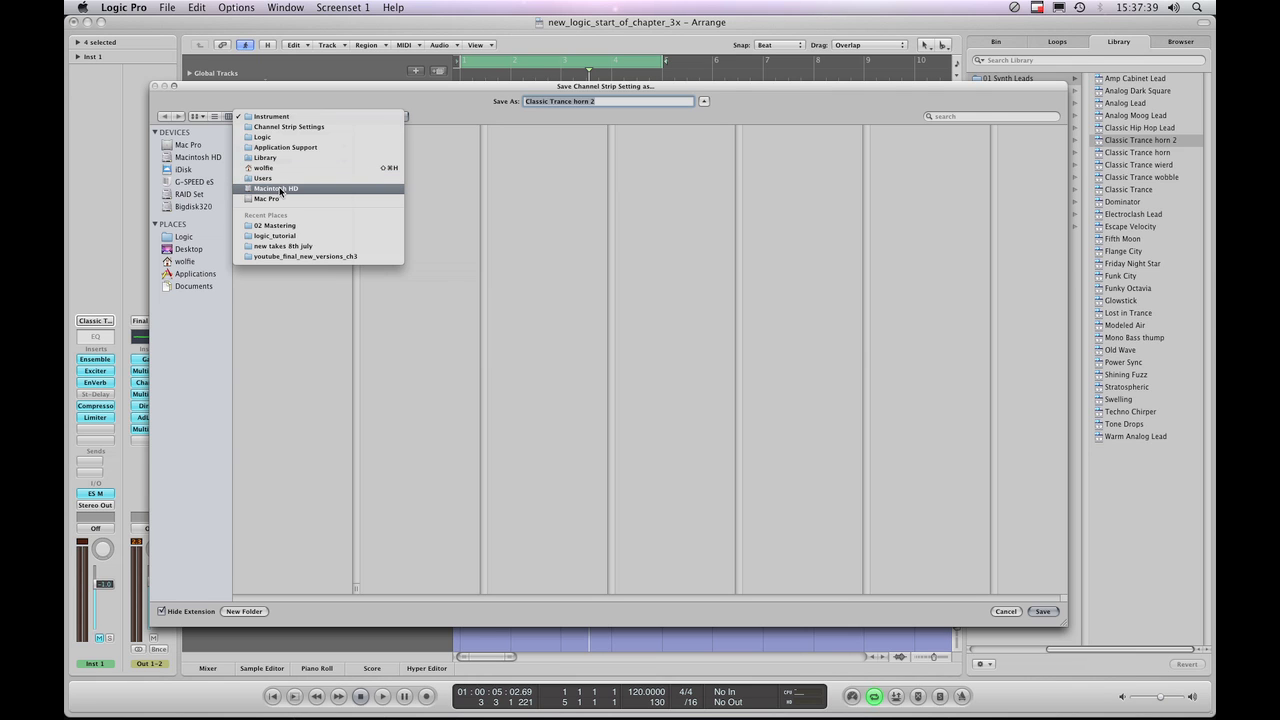
{"action": "left_click", "coordinate": [280, 189]}
{"action": "left_click", "coordinate": [256, 146]}
{"action": "left_click", "coordinate": [397, 147]}
{"action": "left_click", "coordinate": [509, 333]}
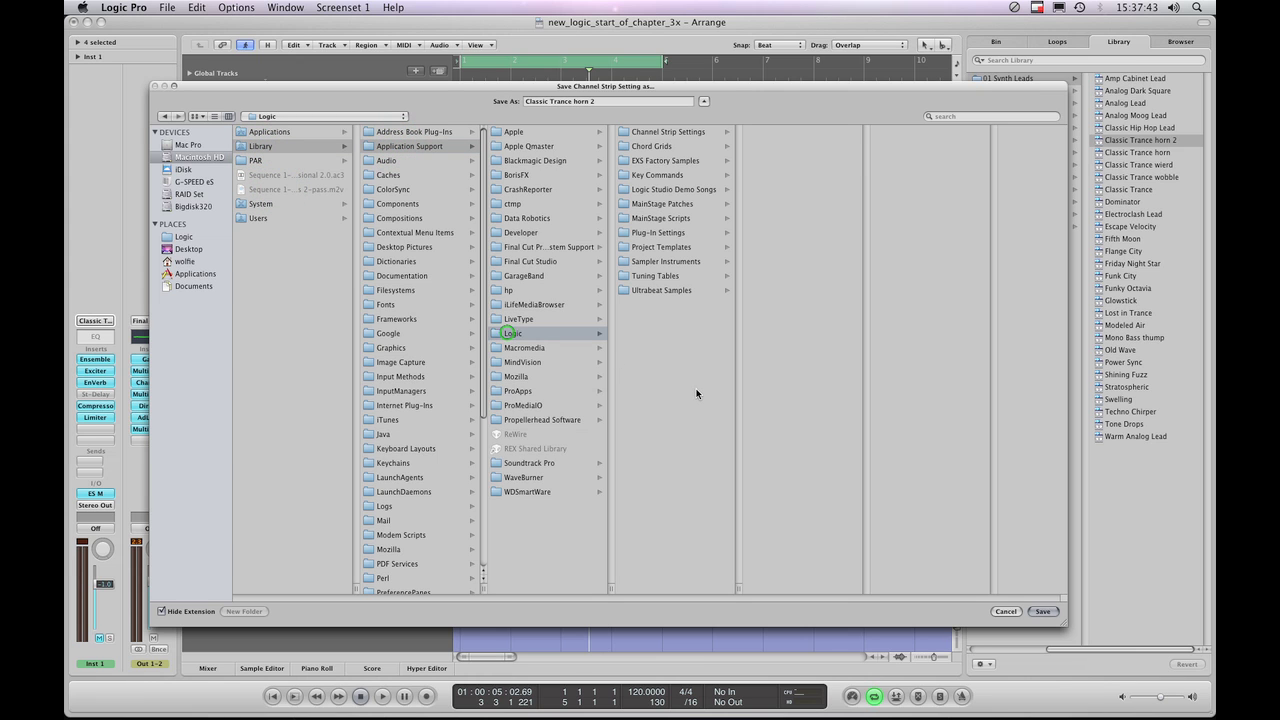
{"action": "left_click", "coordinate": [673, 135]}
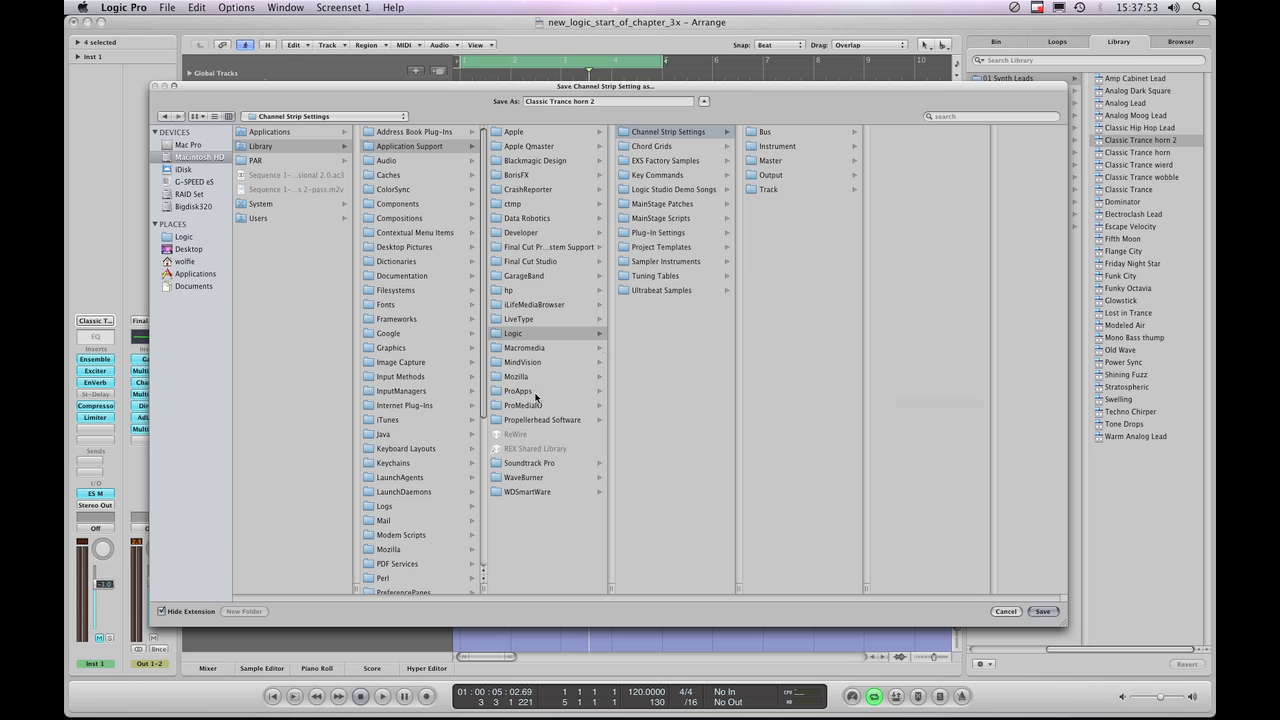
- Check the Channel Strip Settings folder's path in the save dialog, and cancel the save
{"action": "left_click", "coordinate": [377, 118]}
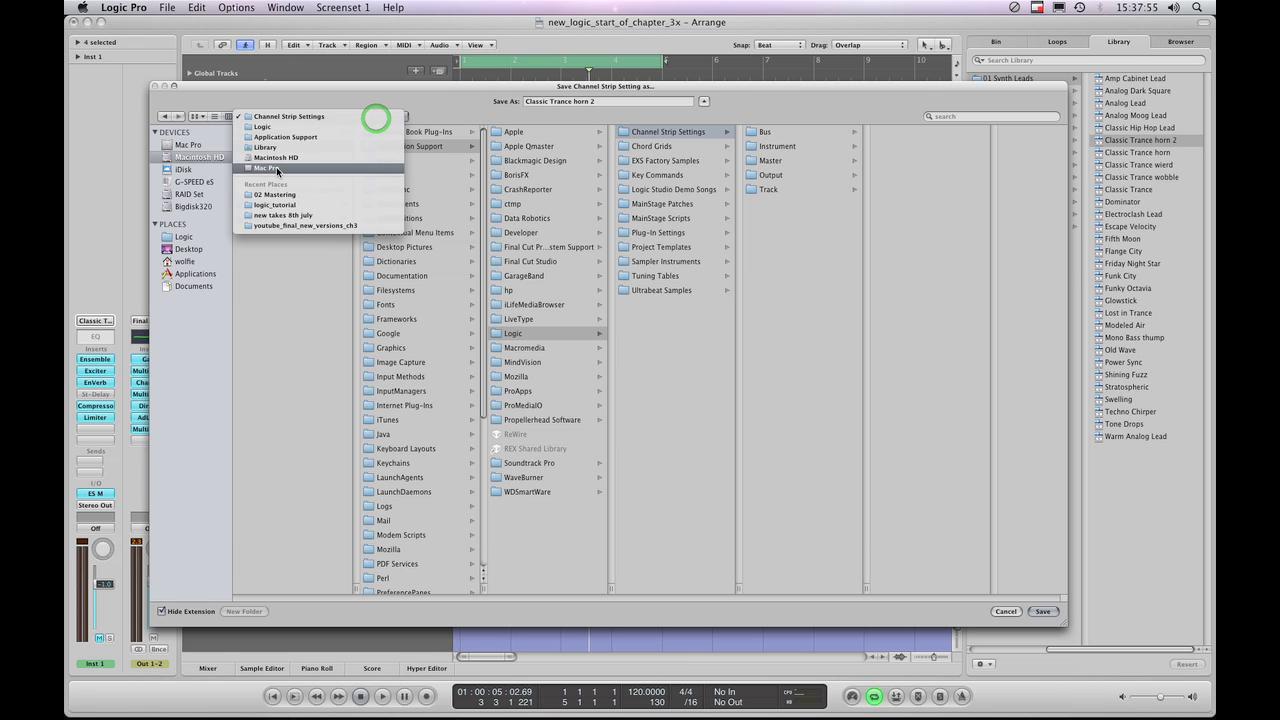
{"action": "left_click", "coordinate": [425, 101]}
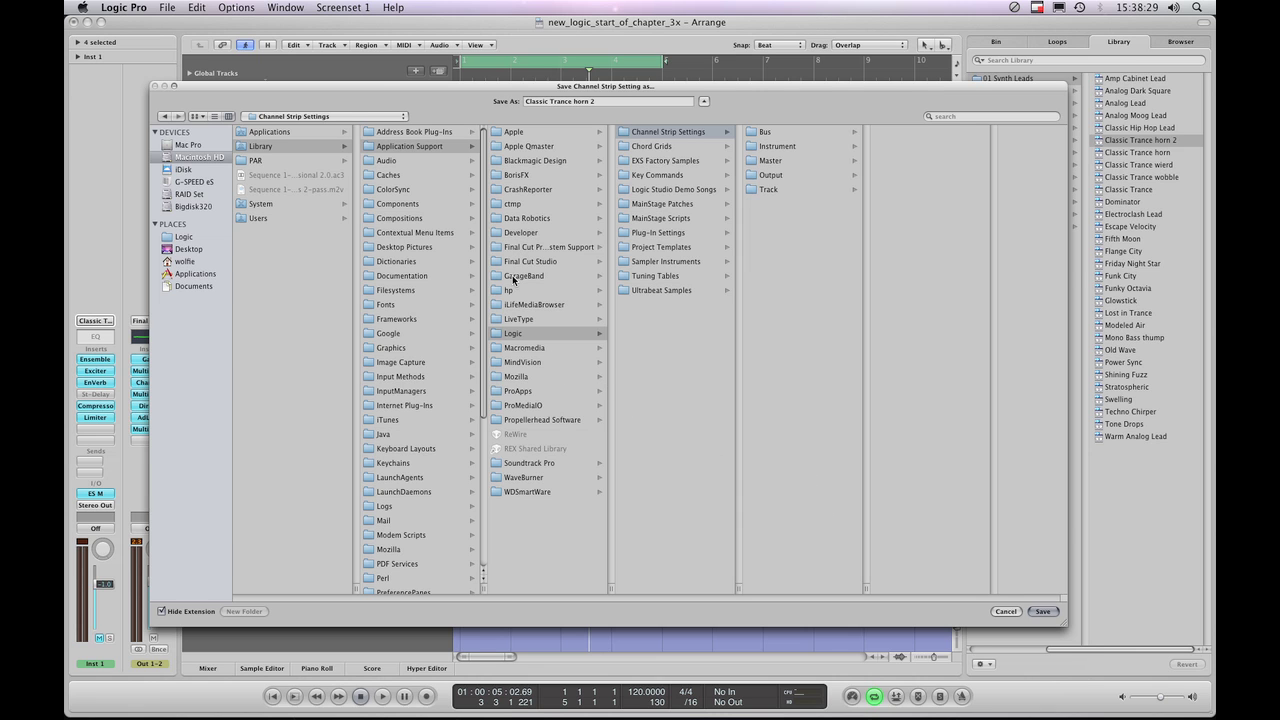
{"action": "left_click_drag", "start_coordinate": [379, 90], "coordinate": [382, 87]}
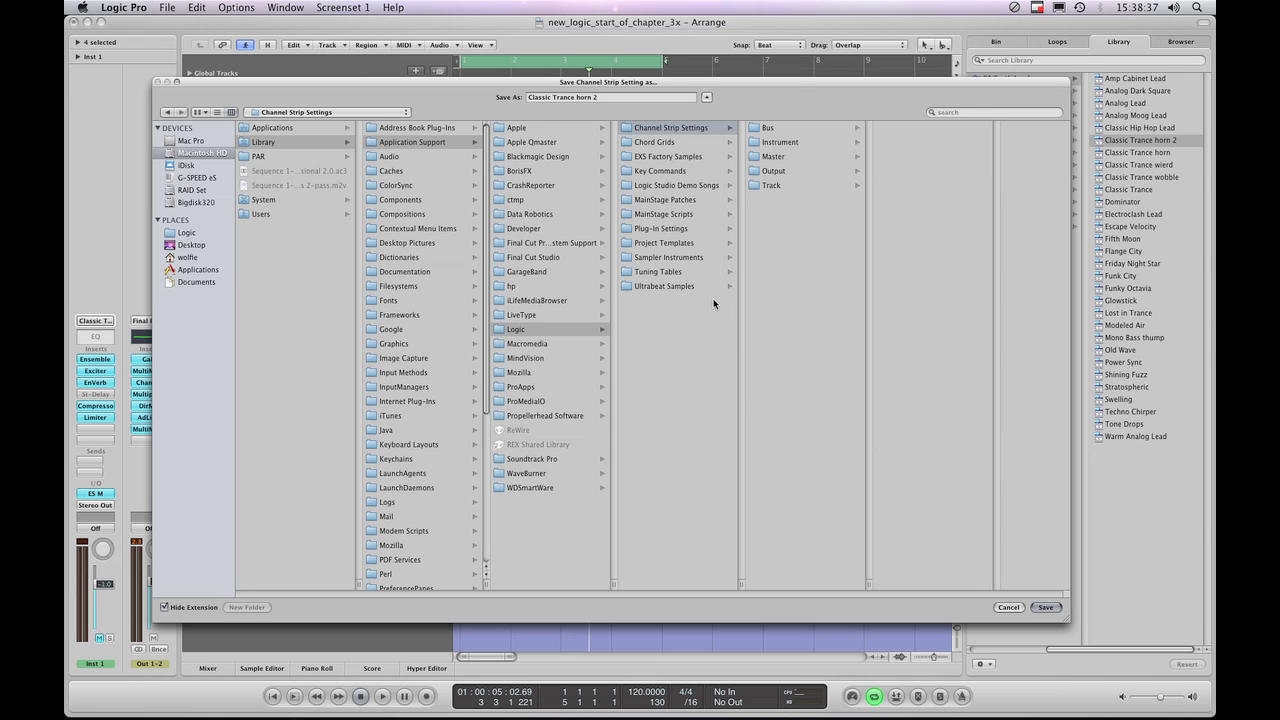
{"action": "left_click", "coordinate": [1005, 606]}
- Switch to Finder and open Macintosh HD > Library > Application Support > Logic > Channel Strip Settings
{"action": "key", "text": "super+Tab"}
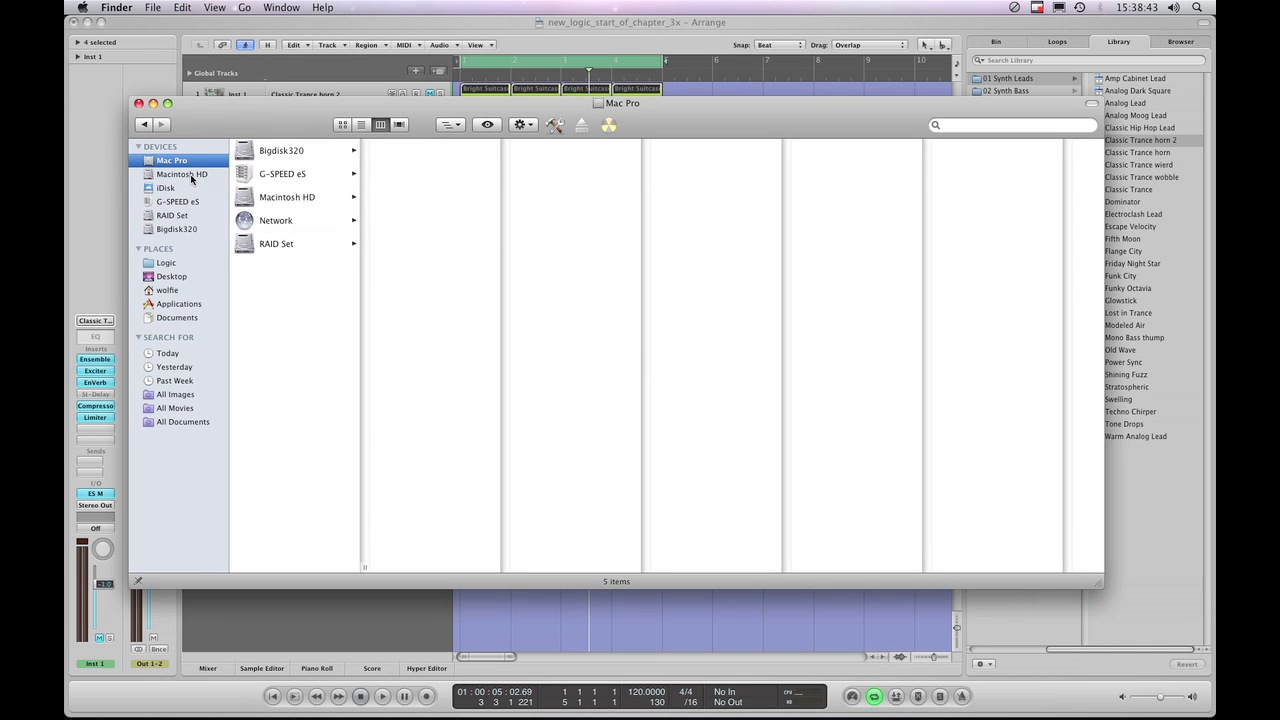
{"action": "left_click", "coordinate": [182, 174]}
{"action": "left_click", "coordinate": [268, 157]}
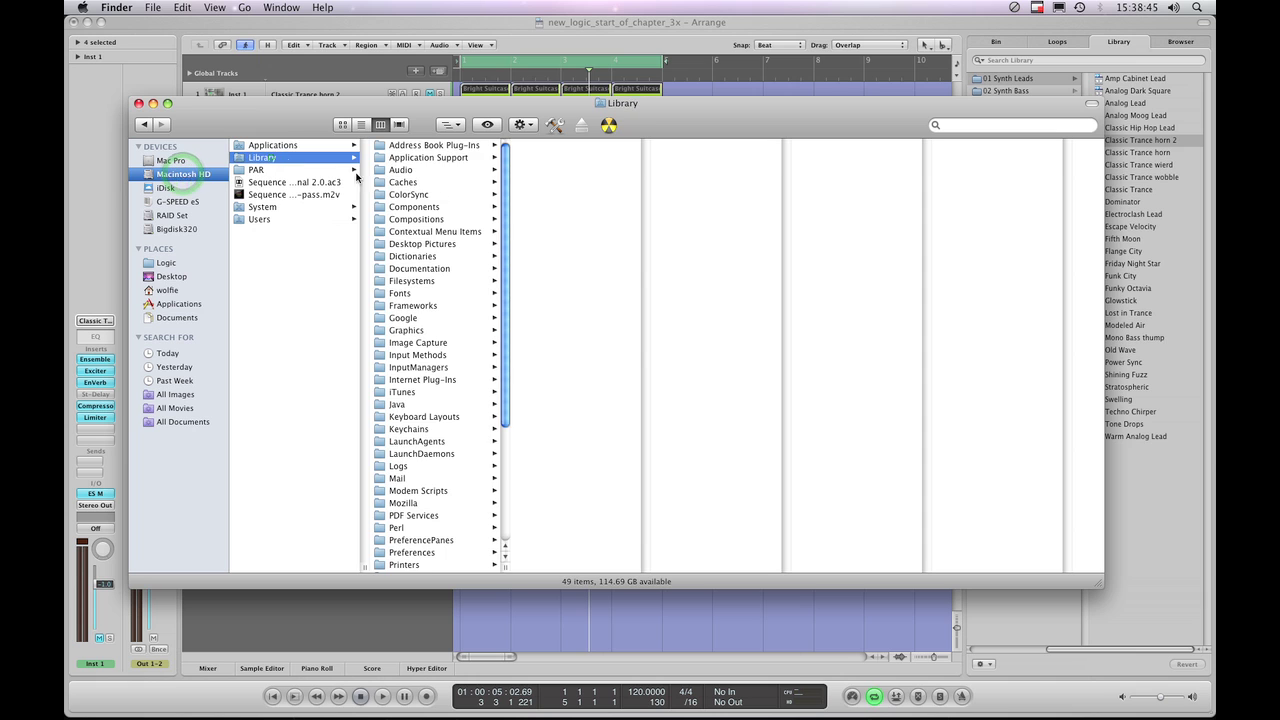
{"action": "left_click", "coordinate": [398, 157]}
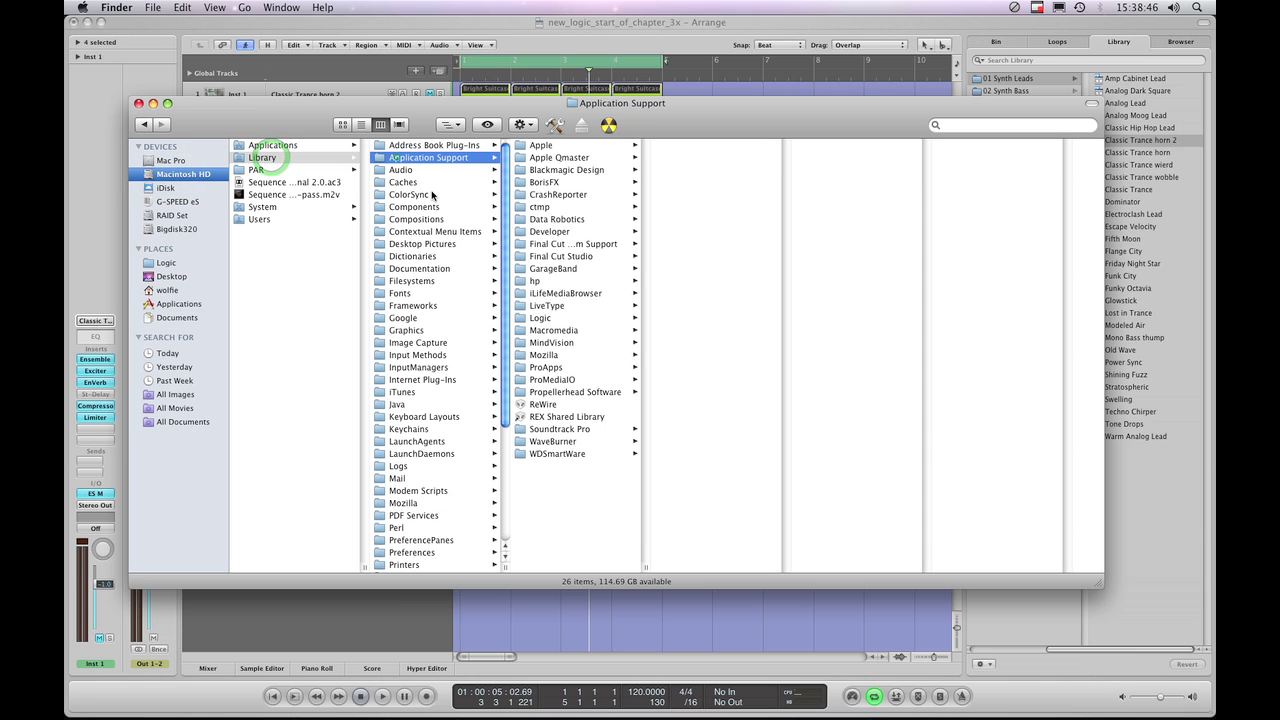
{"action": "left_click", "coordinate": [543, 320]}
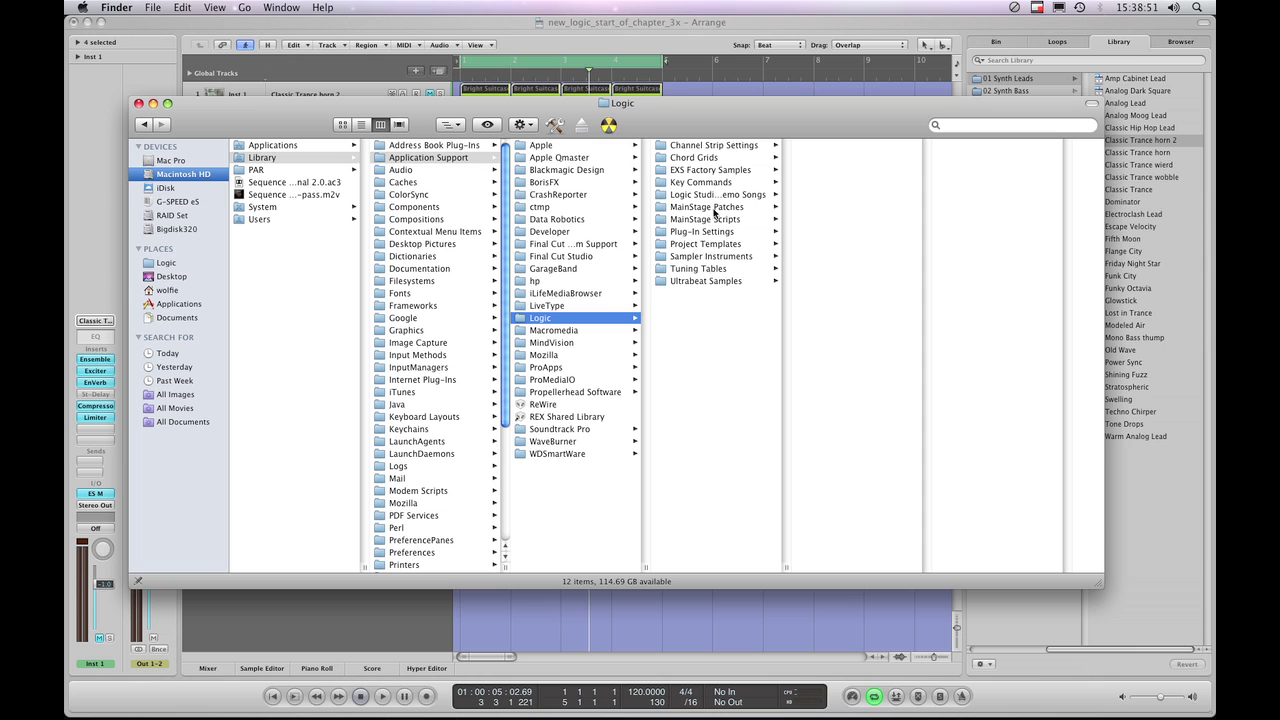
{"action": "left_click", "coordinate": [715, 145]}
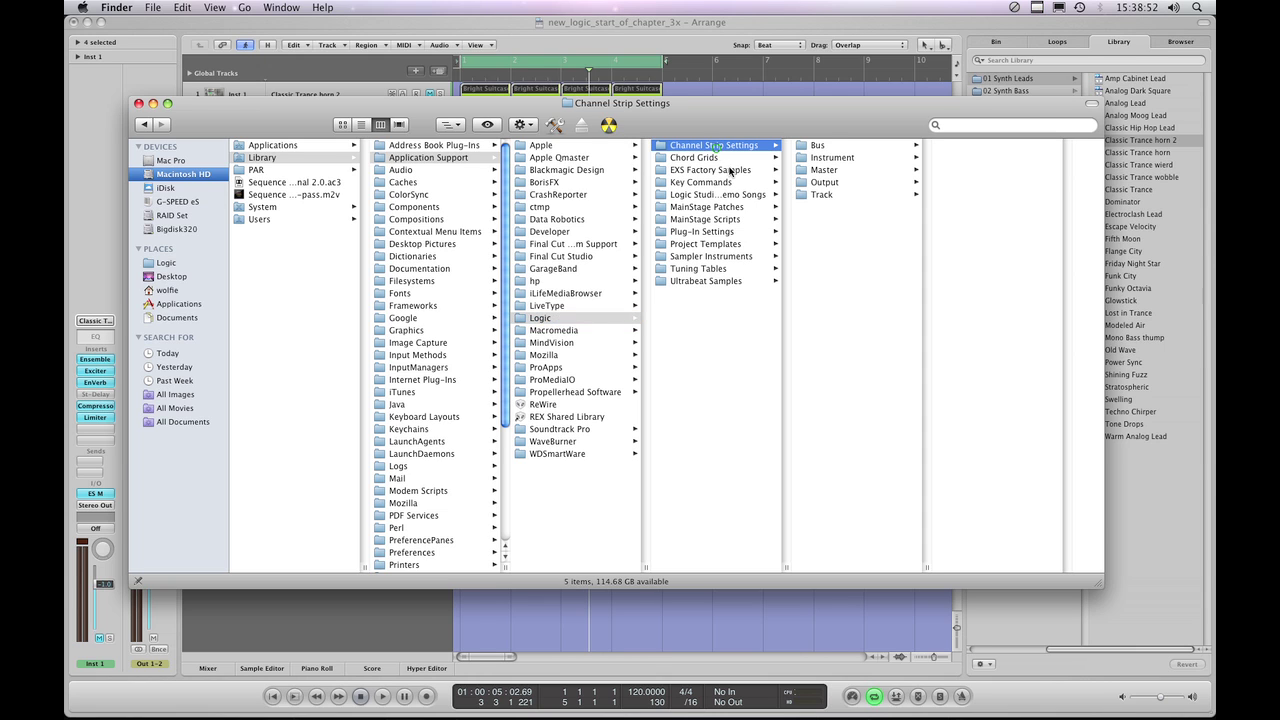
- Try to add the Logic folder from Application Support to the sidebar's Places, and cancel the resulting move
{"action": "left_click", "coordinate": [541, 318]}
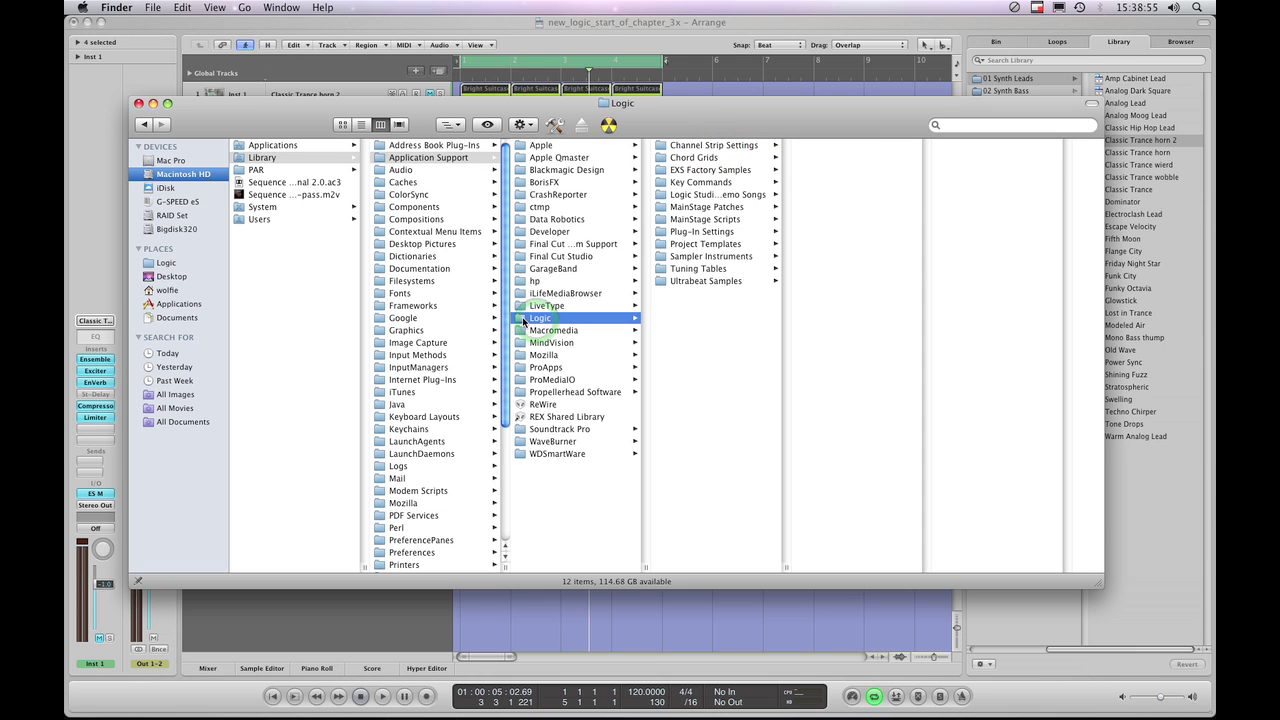
{"action": "left_click", "coordinate": [522, 320]}
{"action": "left_click_drag", "start_coordinate": [522, 320], "coordinate": [198, 268]}
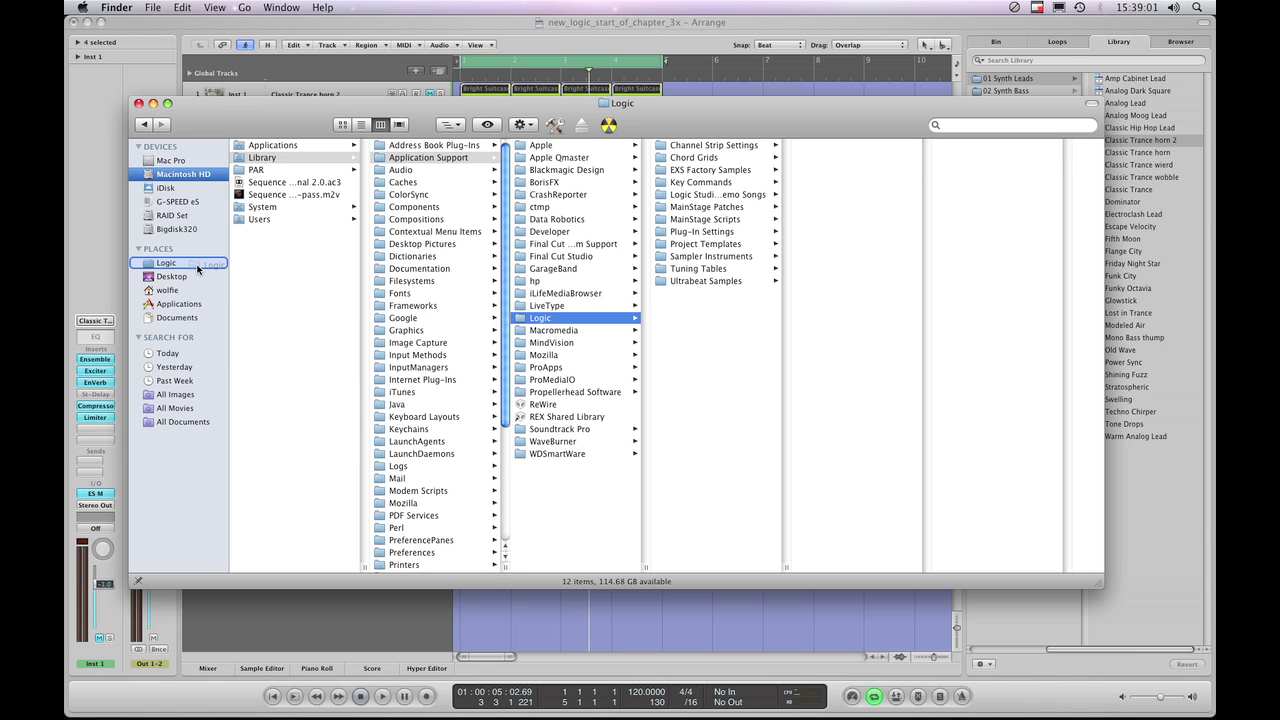
{"action": "left_click_drag", "start_coordinate": [198, 268], "coordinate": [198, 266]}
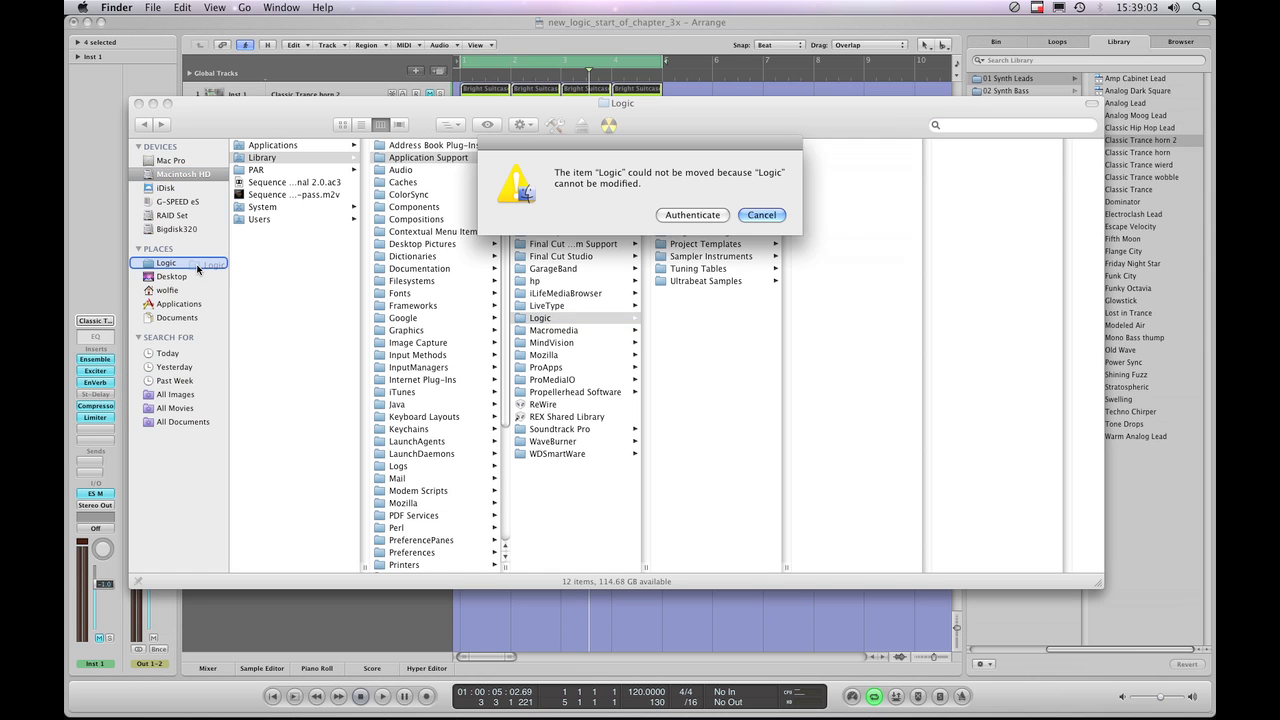
{"action": "left_click", "coordinate": [745, 215]}
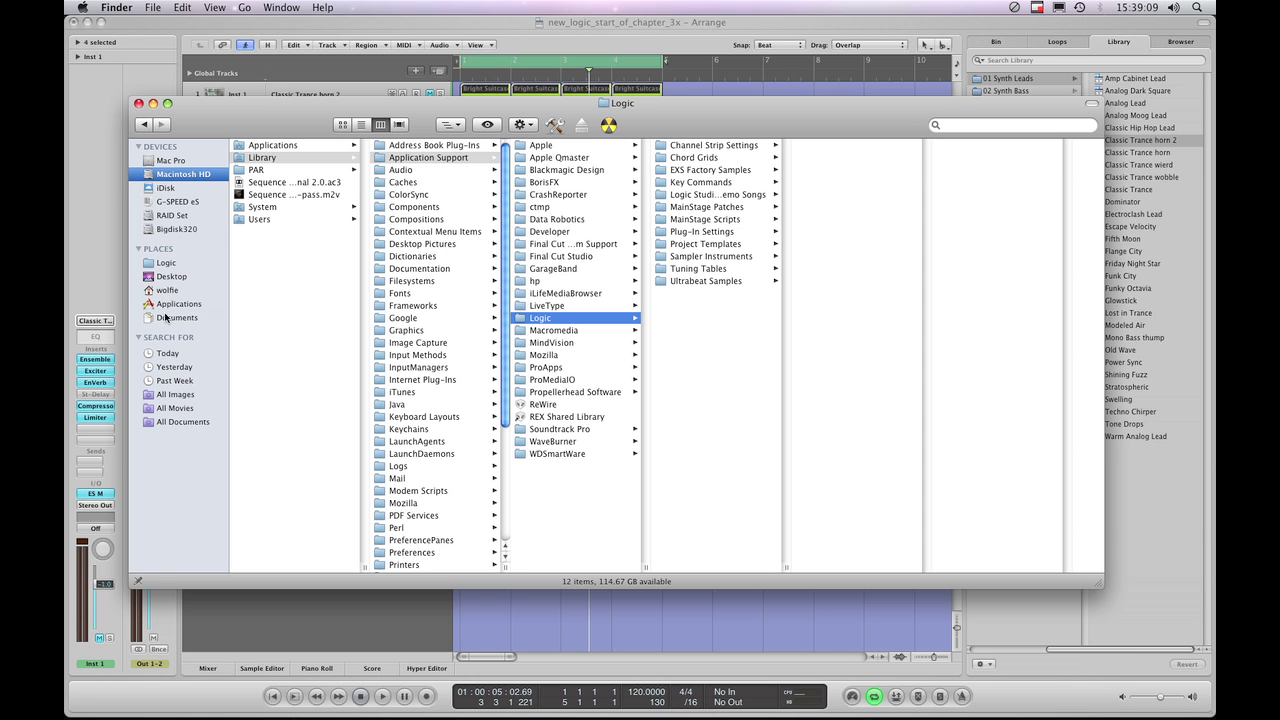
- Close the Finder window, return to Logic Pro and check the default Instrument folder's path while saving Inst 1's channel strip setting
{"action": "key", "text": "super+w"}
{"action": "left_click", "coordinate": [200, 120]}
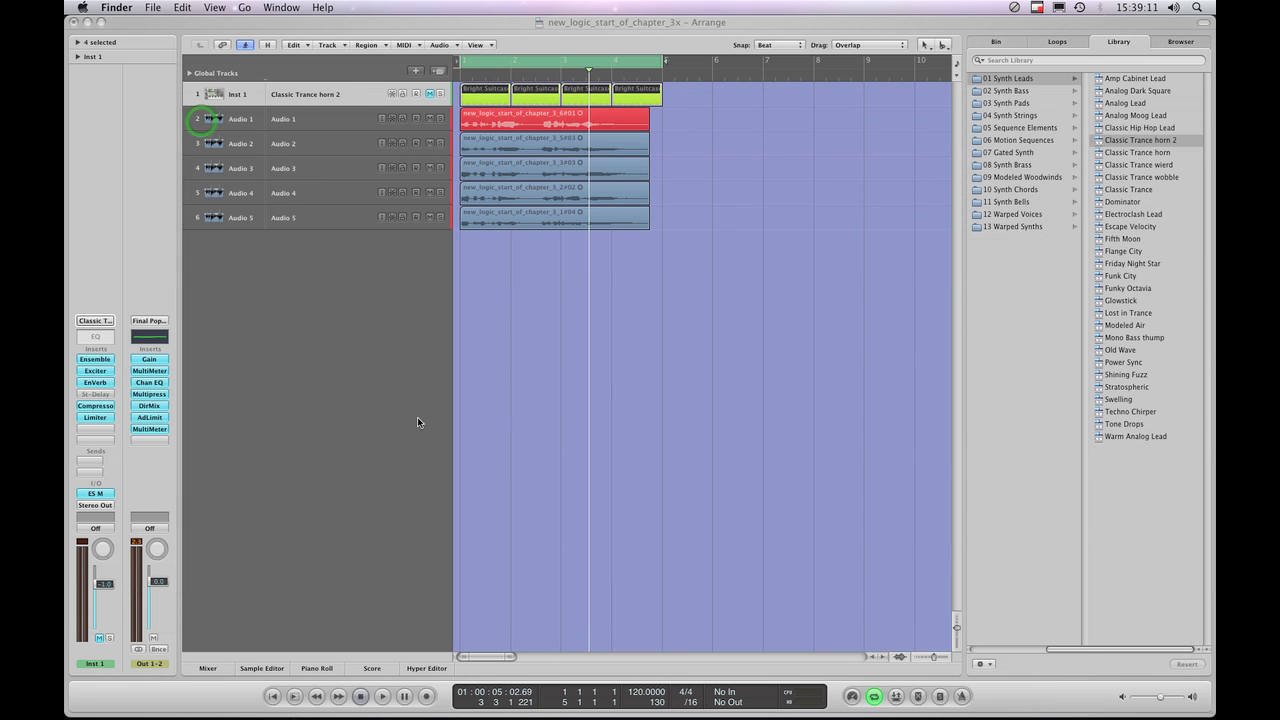
{"action": "left_click", "coordinate": [95, 322]}
{"action": "left_click", "coordinate": [160, 407]}
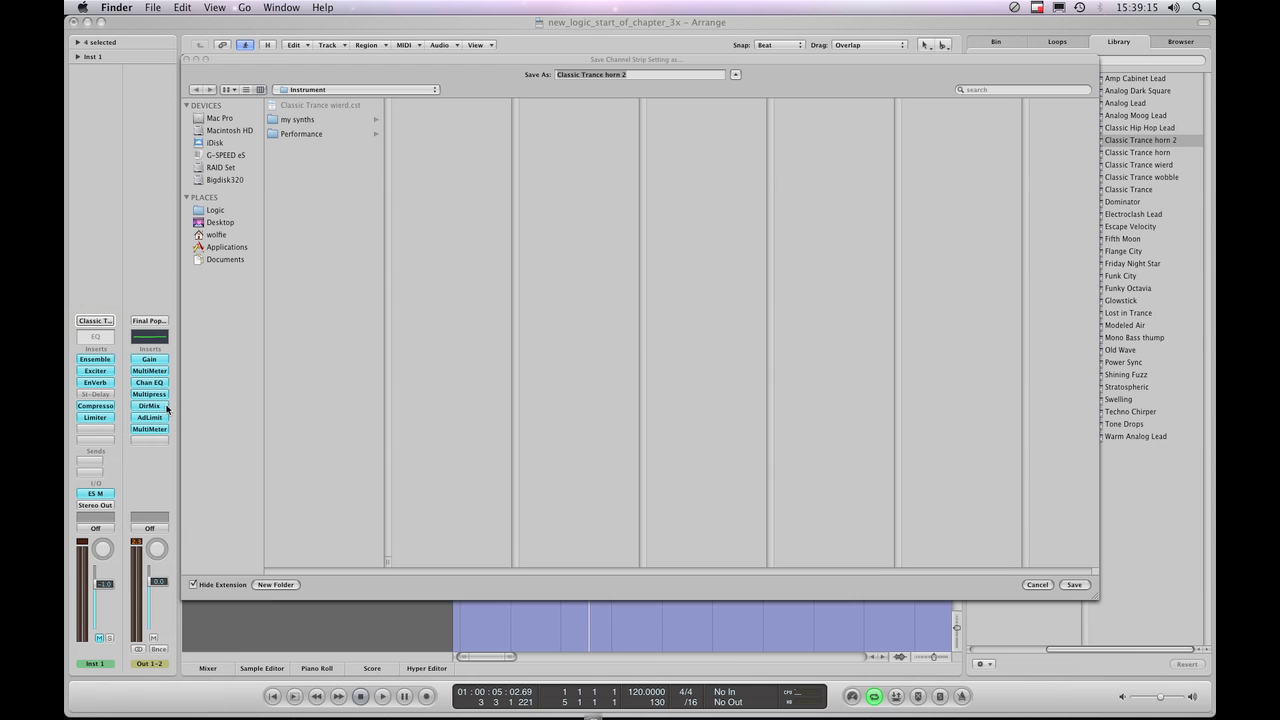
{"action": "left_click", "coordinate": [380, 89]}
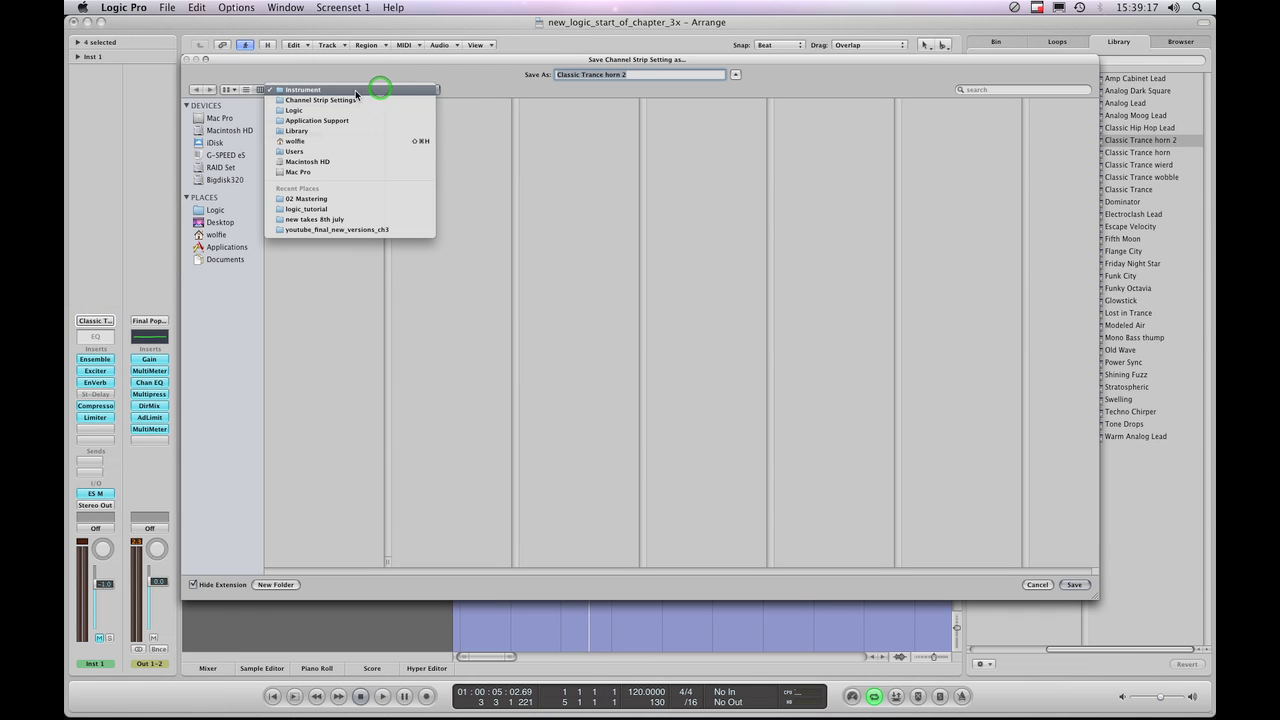
{"action": "left_click", "coordinate": [495, 66]}
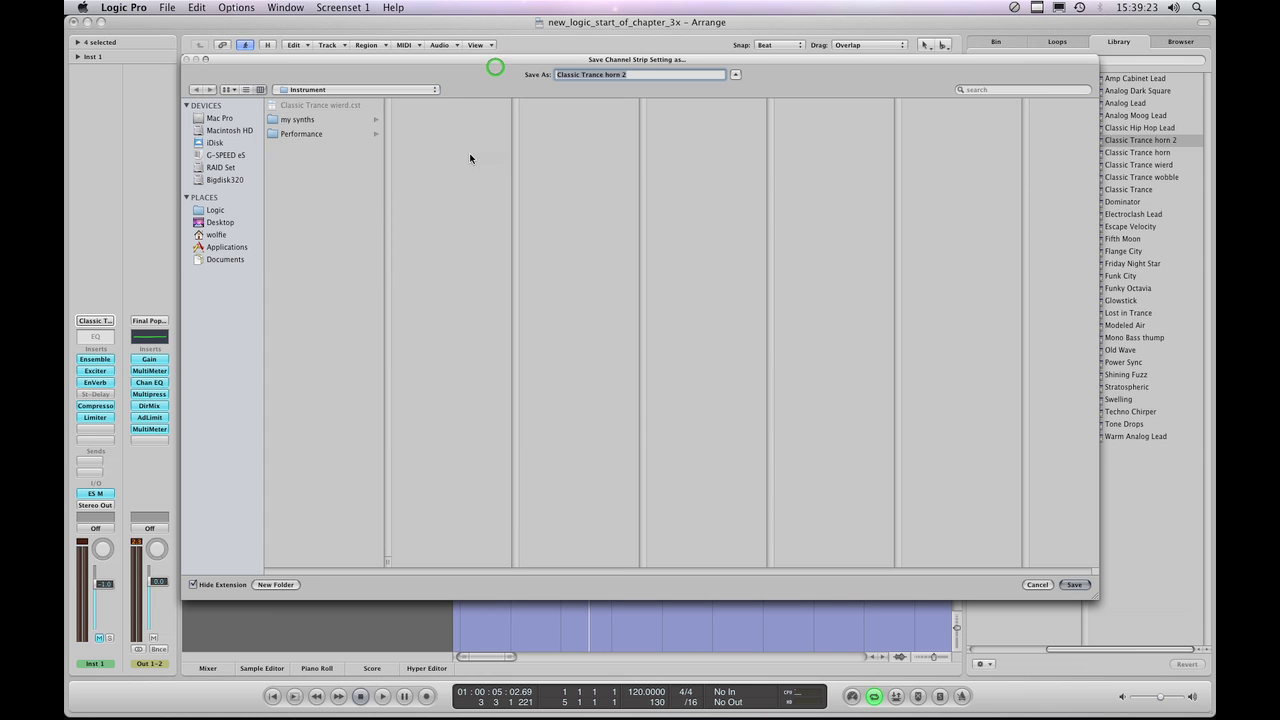
- Open Channel Strip Settings within the Logic folder under Places, check its path, and cancel the save
{"action": "left_click", "coordinate": [200, 211]}
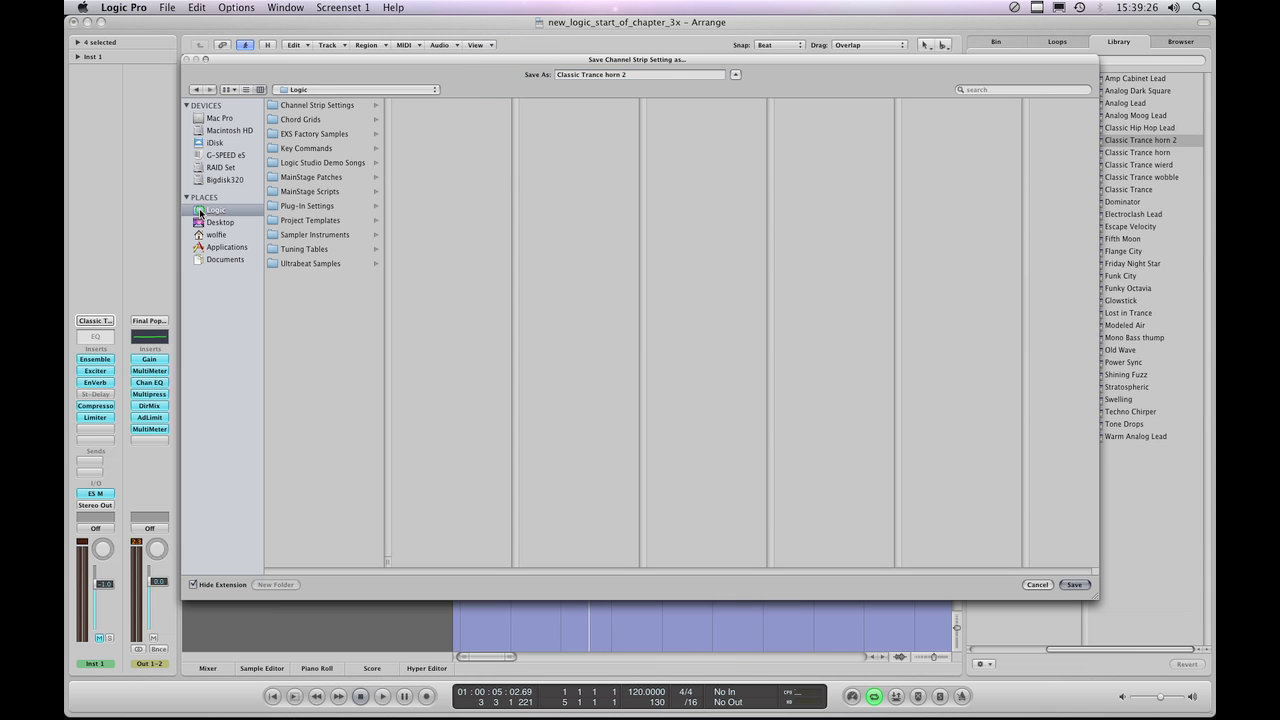
{"action": "left_click", "coordinate": [329, 105]}
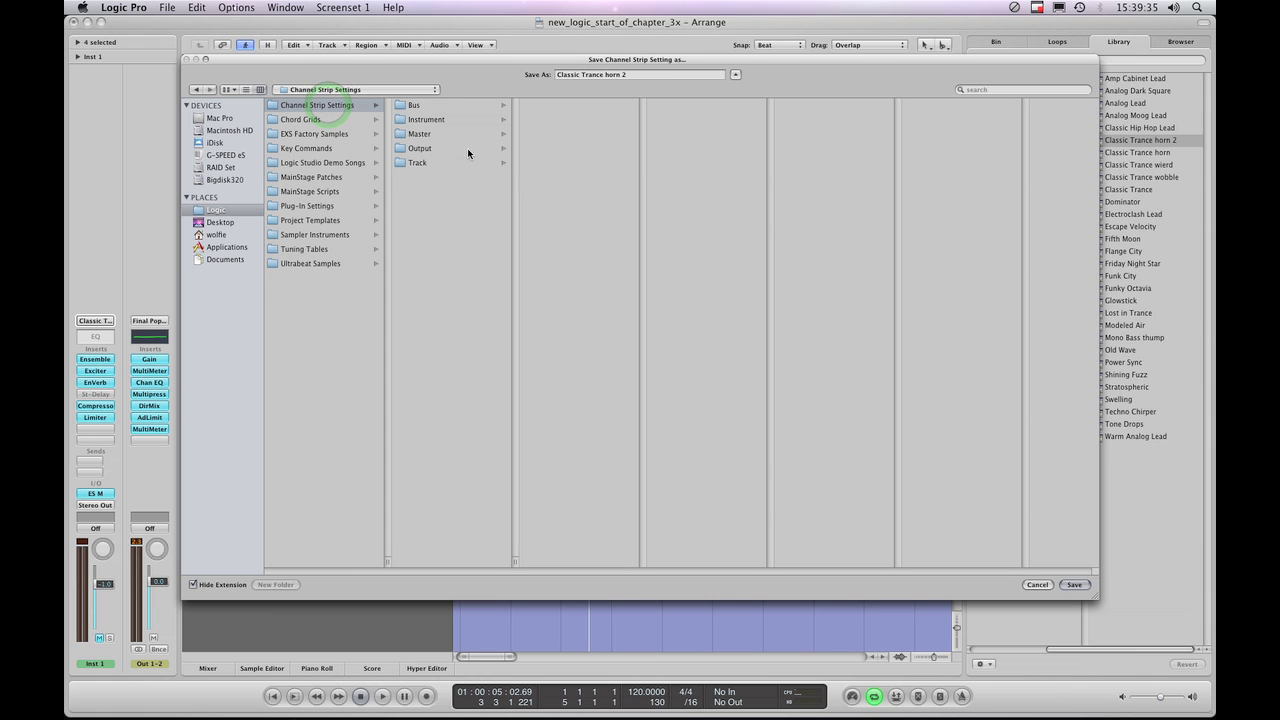
{"action": "left_click", "coordinate": [408, 90]}
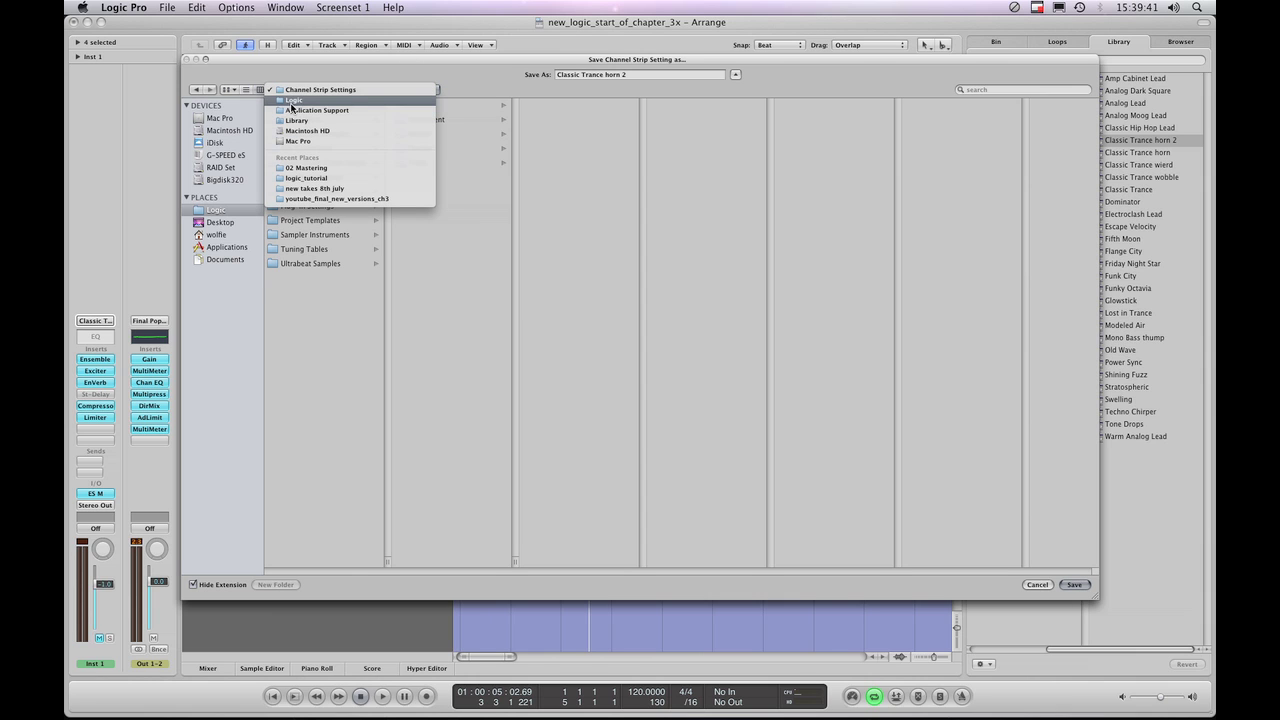
{"action": "left_click", "coordinate": [489, 72]}
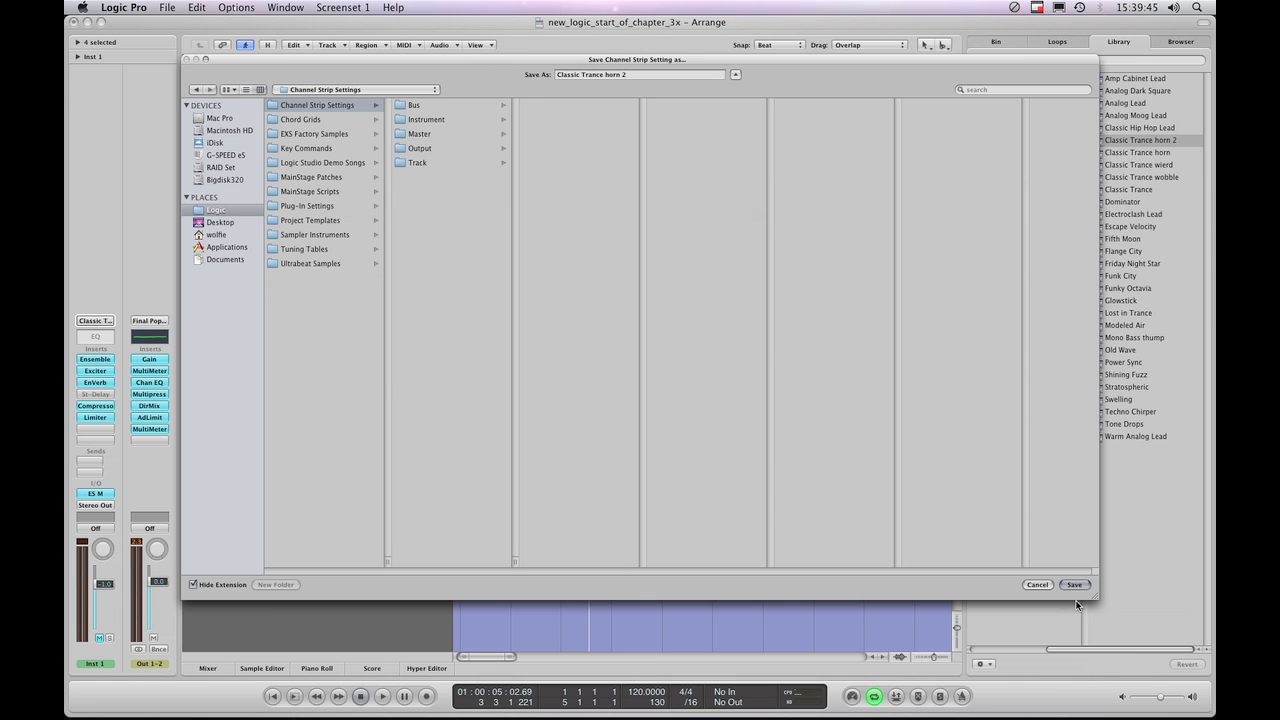
{"action": "left_click", "coordinate": [1038, 584]}
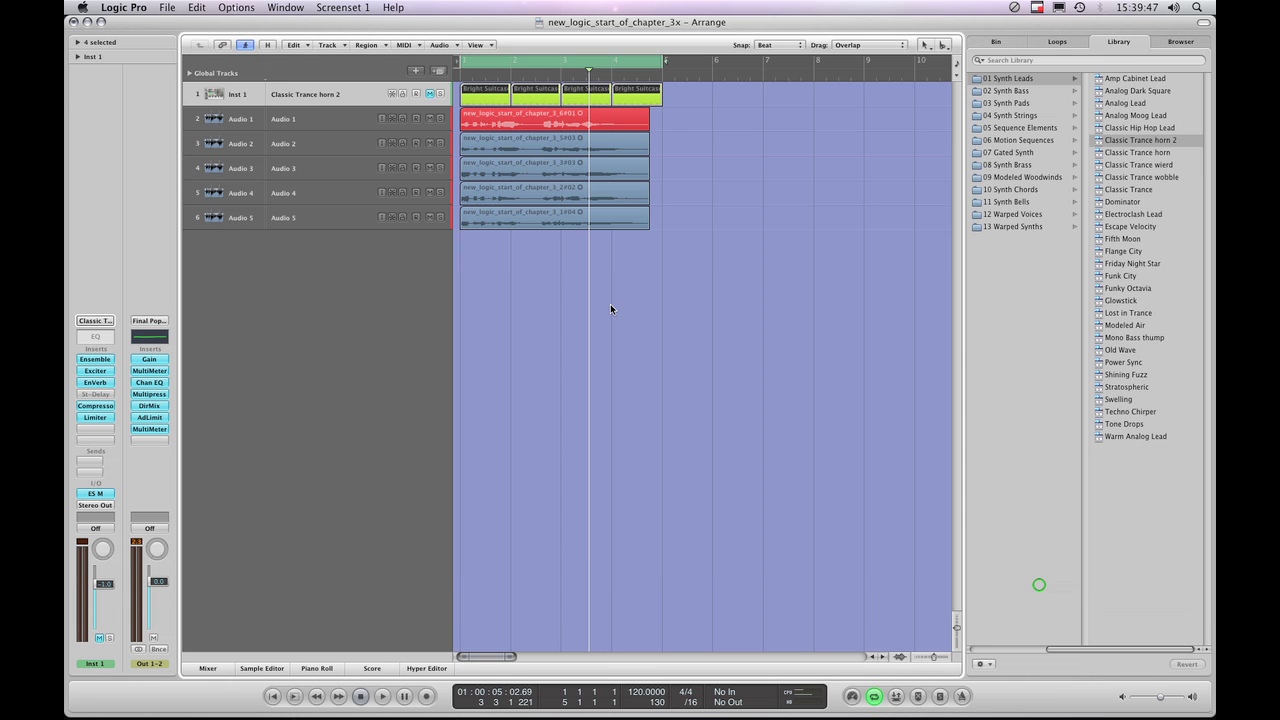
- View the Piano Roll and the Hyper Editor, and close the editor area below the arrangement
{"action": "left_click", "coordinate": [106, 266]}
{"action": "left_click", "coordinate": [331, 668]}
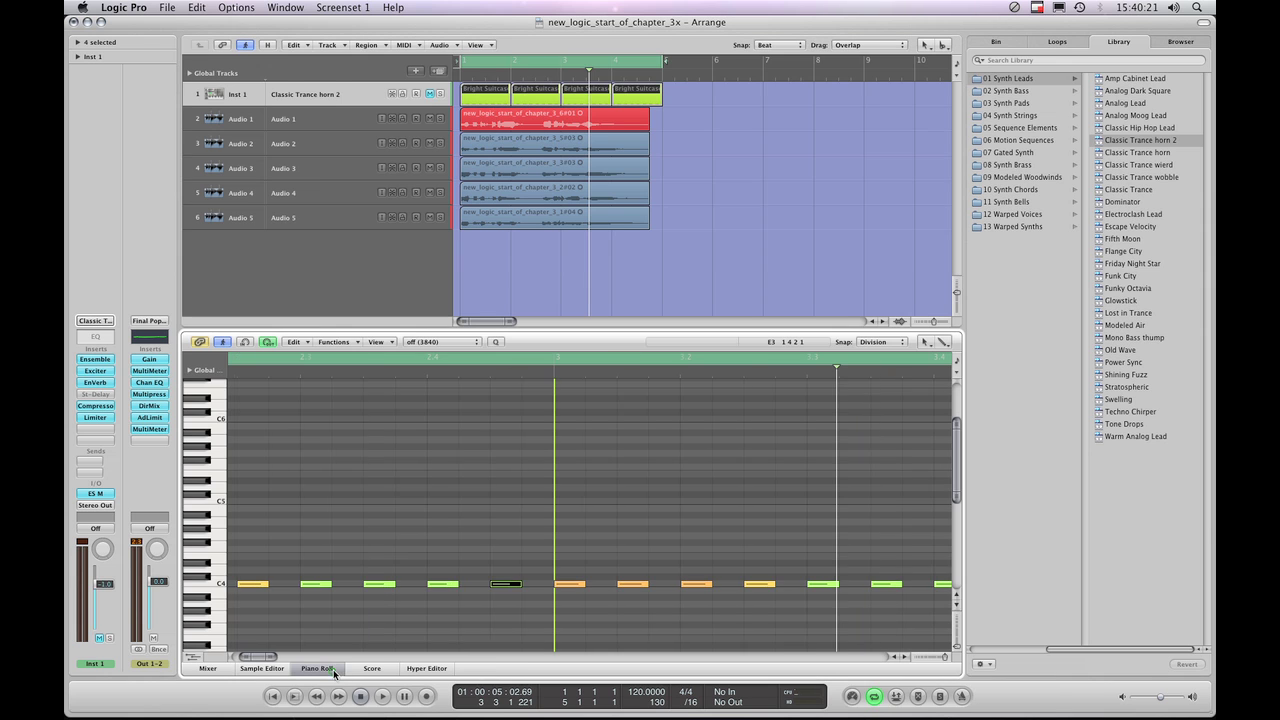
{"action": "left_click", "coordinate": [420, 668]}
{"action": "left_click", "coordinate": [317, 668]}
{"action": "left_click", "coordinate": [320, 668]}
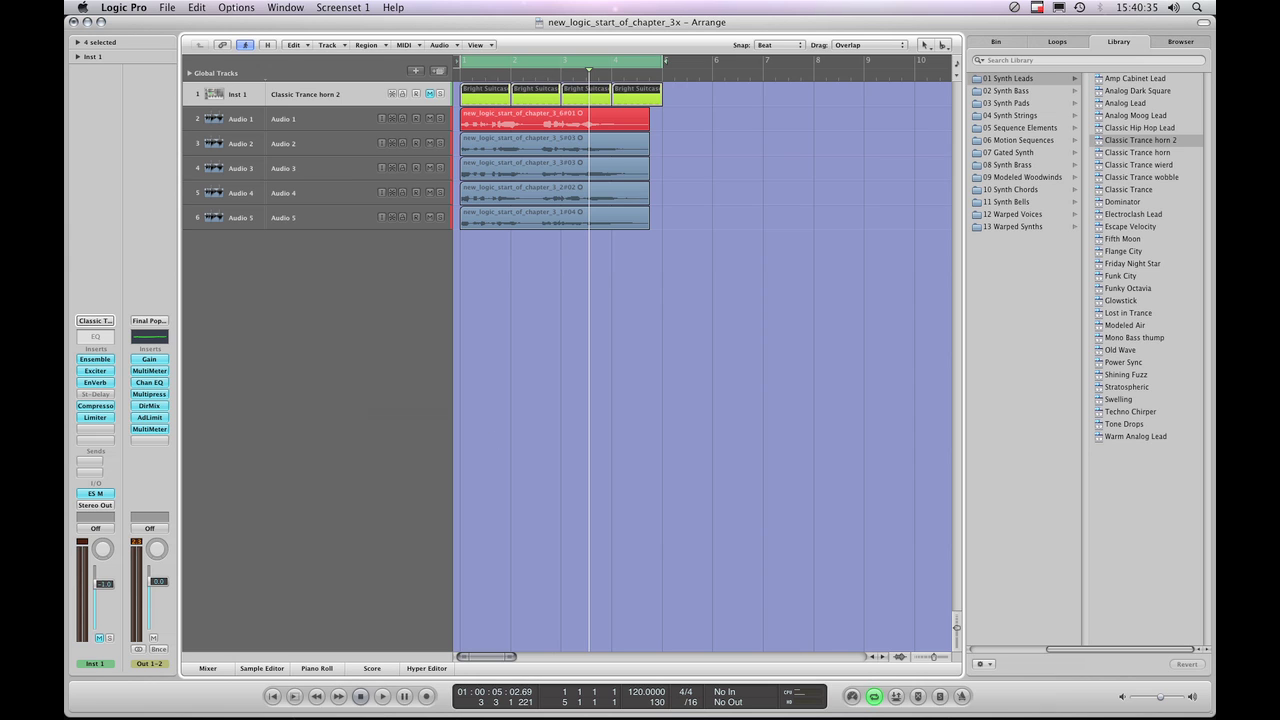
- Play the arrangement with the cycle region active
{"action": "key", "text": "space"}
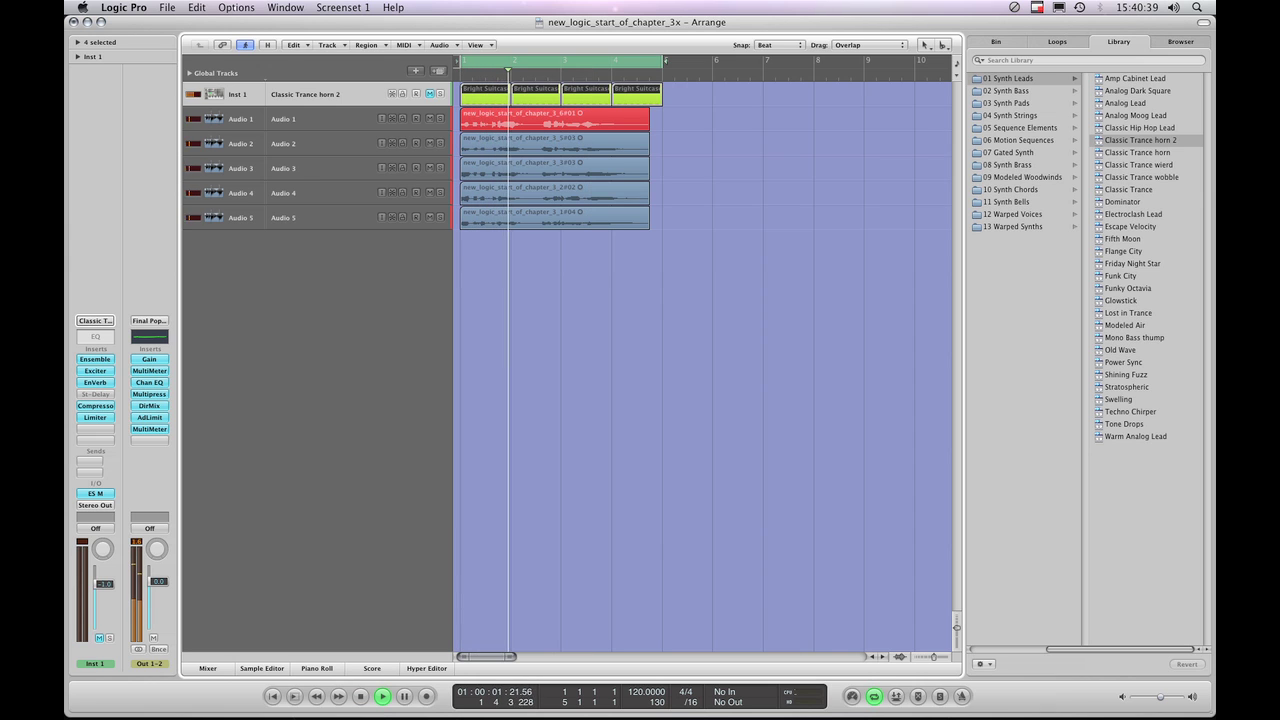